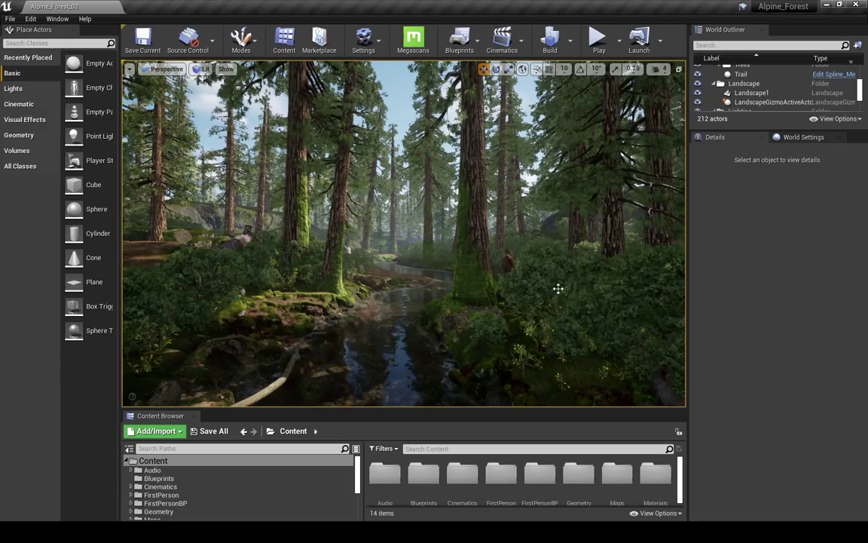
{"action": "right_click_drag", "start_coordinate": [559, 288], "coordinate": [541, 271]}
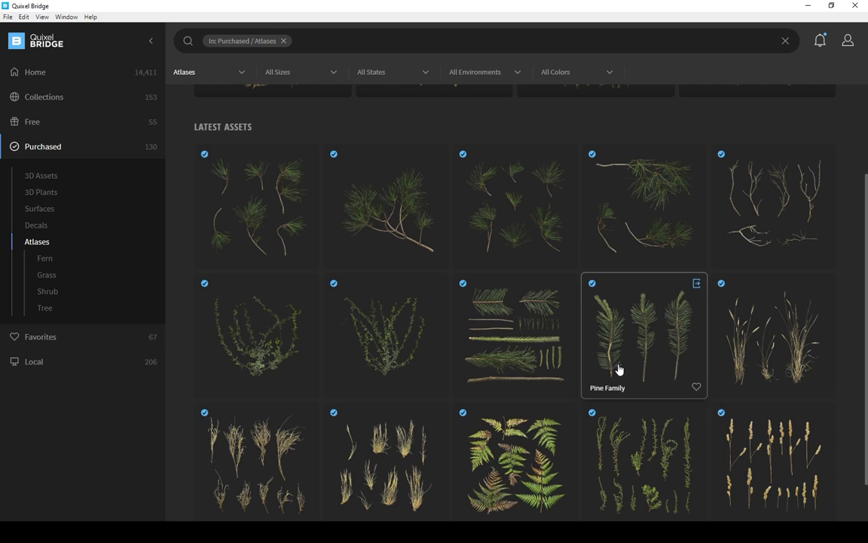
Step: Switch to Maya and examine the three LOD0 Ponderosa branches and the row of needle clusters behind them
{"action": "left_click", "coordinate": [426, 486]}
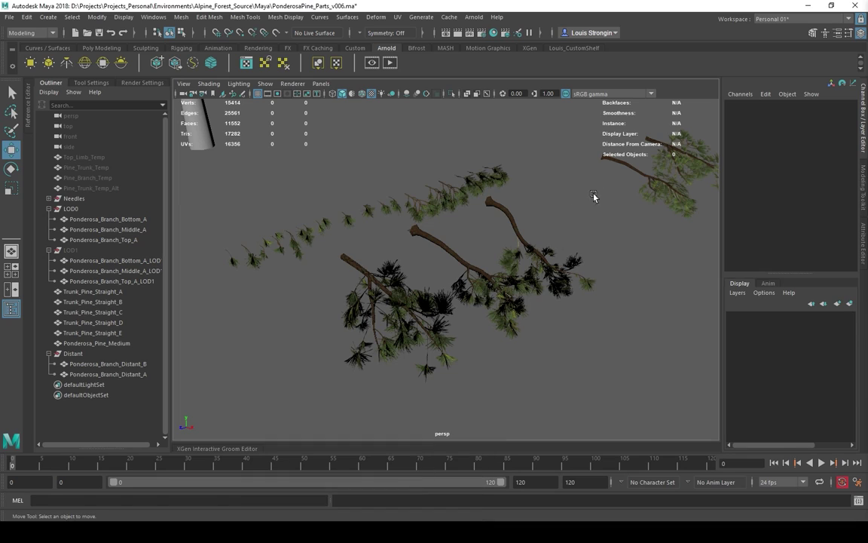
{"action": "left_click_drag", "start_coordinate": [459, 235], "coordinate": [448, 299], "text": "alt"}
{"action": "left_click", "coordinate": [449, 298]}
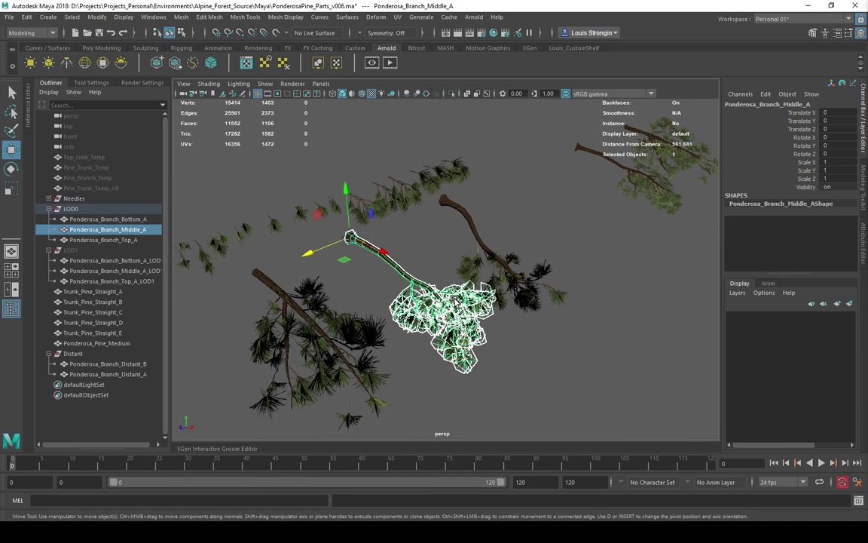
{"action": "key", "text": "f"}
{"action": "left_click", "coordinate": [480, 201]}
{"action": "left_click_drag", "start_coordinate": [481, 201], "coordinate": [490, 282], "text": "alt"}
{"action": "left_click_drag", "start_coordinate": [484, 150], "coordinate": [583, 366]}
{"action": "left_click_drag", "start_coordinate": [583, 366], "coordinate": [384, 225], "text": "alt"}
{"action": "left_click", "coordinate": [444, 270]}
{"action": "scroll", "coordinate": [450, 284], "scroll_direction": "down", "scroll_amount": 2}
{"action": "left_click_drag", "start_coordinate": [278, 201], "coordinate": [733, 254]}
{"action": "left_click_drag", "start_coordinate": [732, 254], "coordinate": [331, 297], "text": "alt"}
{"action": "left_click", "coordinate": [469, 255]}
{"action": "left_click_drag", "start_coordinate": [564, 248], "coordinate": [603, 252], "text": "alt"}
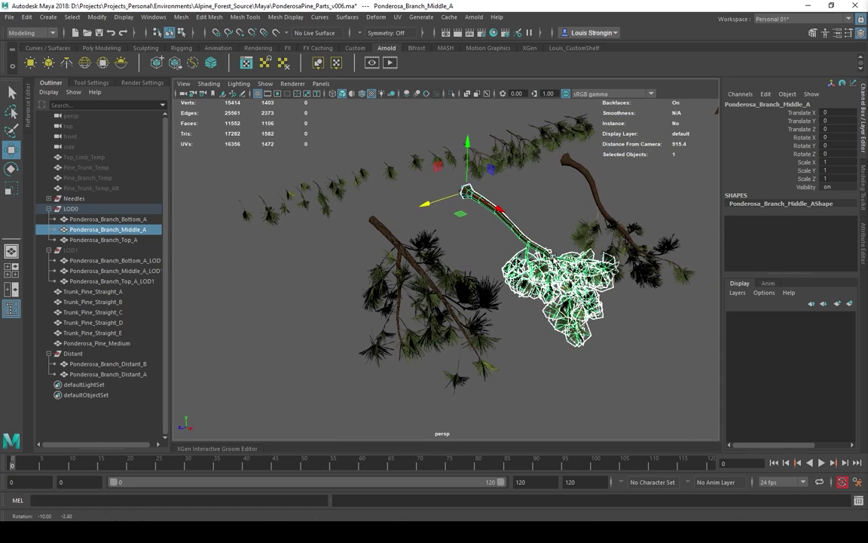
{"action": "left_click", "coordinate": [627, 232]}
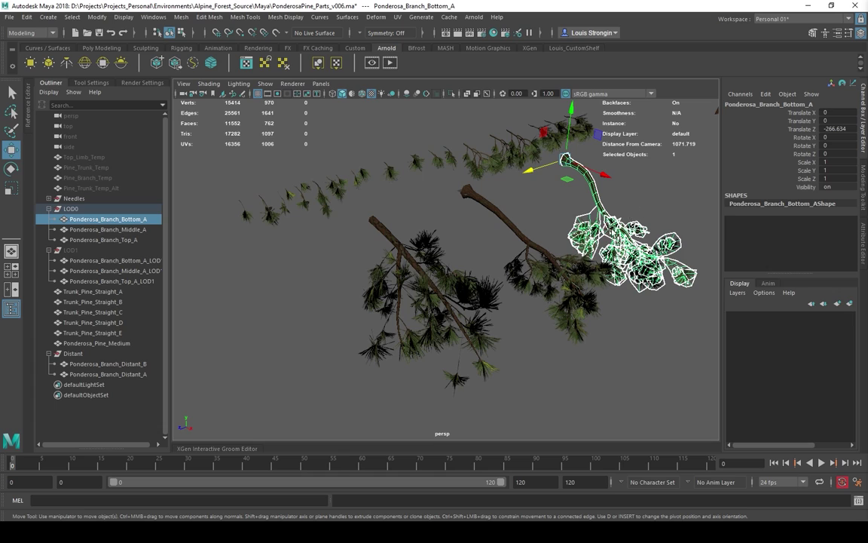
{"action": "left_click", "coordinate": [489, 253]}
{"action": "left_click", "coordinate": [411, 260]}
{"action": "left_click", "coordinate": [300, 291]}
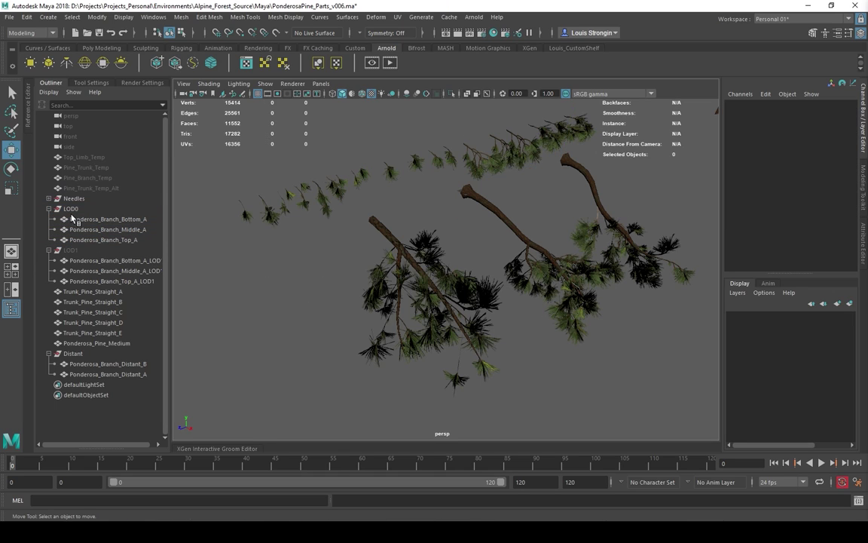
Step: Hide the LOD0 branch group and show the LOD1 branch group in its place
{"action": "left_click", "coordinate": [88, 217]}
{"action": "key", "text": "Up"}
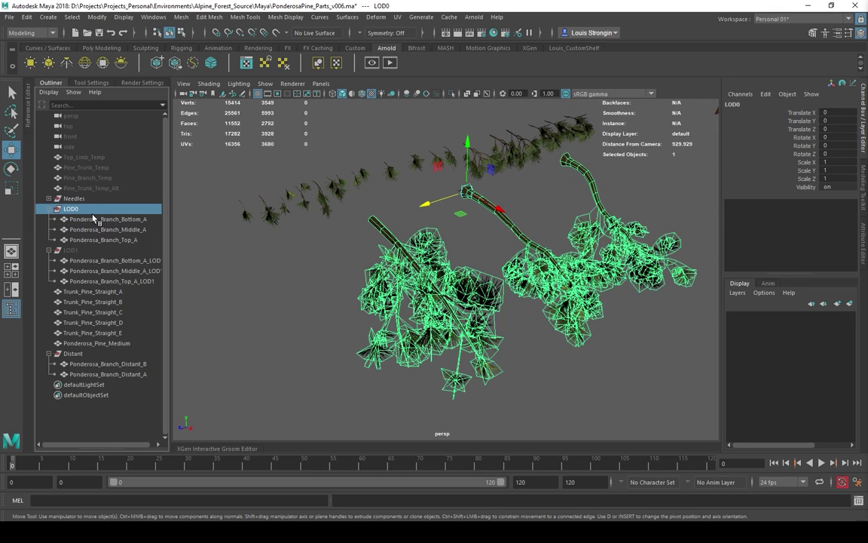
{"action": "key", "text": "h"}
{"action": "left_click", "coordinate": [81, 253]}
{"action": "key", "text": "h"}
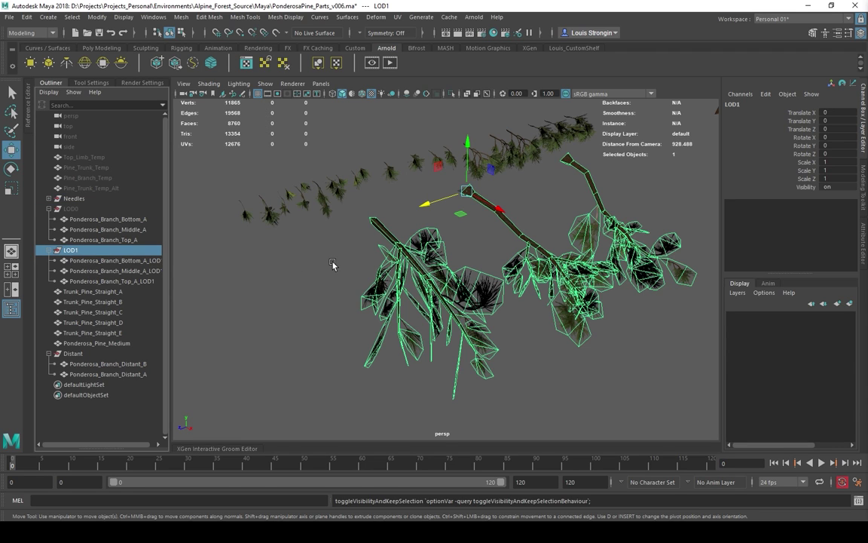
{"action": "left_click", "coordinate": [335, 266]}
Step: Examine the simplified Ponderosa_Branch_Distant_A mesh beside the other distant branch
{"action": "middle_click_drag", "start_coordinate": [466, 256], "coordinate": [446, 262], "text": "alt"}
{"action": "left_click_drag", "start_coordinate": [446, 262], "coordinate": [404, 305], "text": "alt"}
{"action": "left_click", "coordinate": [499, 243]}
{"action": "scroll", "coordinate": [457, 277], "scroll_direction": "up", "scroll_amount": 3}
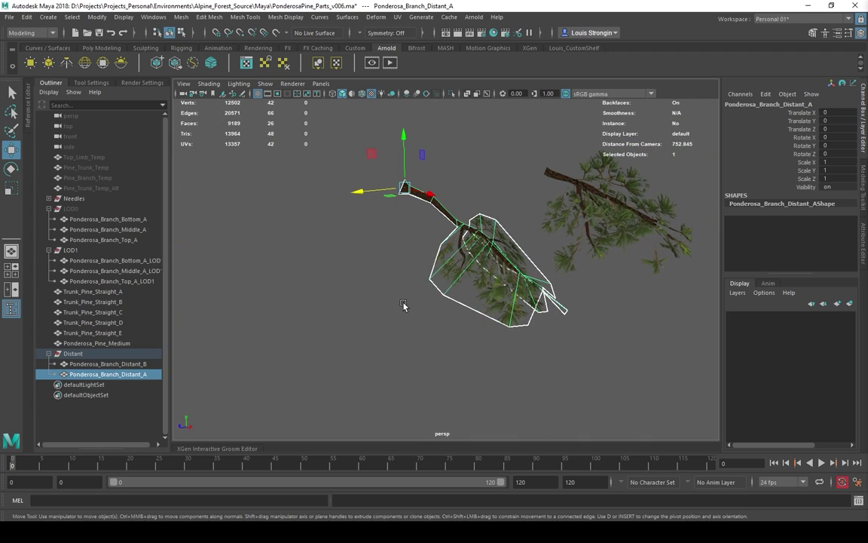
{"action": "left_click_drag", "start_coordinate": [441, 305], "coordinate": [479, 330], "text": "alt"}
{"action": "left_click", "coordinate": [467, 332]}
Step: Reposition three of the straight pine trunks along the X axis, placing Trunk_Pine_Straight_C at about X 784.6
{"action": "left_click", "coordinate": [574, 349]}
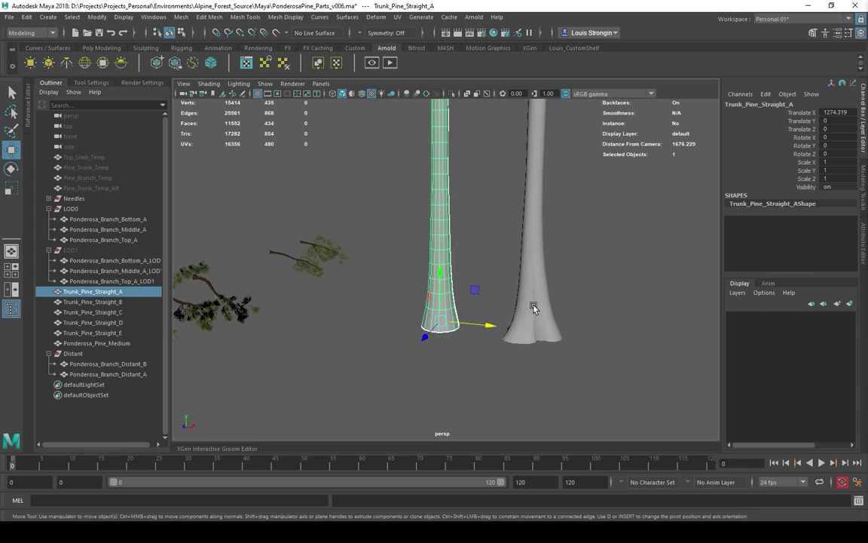
{"action": "left_click", "coordinate": [534, 307]}
{"action": "left_click_drag", "start_coordinate": [580, 336], "coordinate": [658, 342]}
{"action": "left_click", "coordinate": [516, 333]}
{"action": "left_click_drag", "start_coordinate": [590, 338], "coordinate": [425, 334]}
{"action": "left_click", "coordinate": [531, 329]}
{"action": "left_click_drag", "start_coordinate": [589, 341], "coordinate": [406, 298]}
{"action": "middle_click_drag", "start_coordinate": [467, 199], "coordinate": [456, 324], "text": "alt"}
{"action": "right_click_drag", "start_coordinate": [455, 324], "coordinate": [413, 266], "text": "alt"}
{"action": "middle_click_drag", "start_coordinate": [499, 230], "coordinate": [502, 285], "text": "alt"}
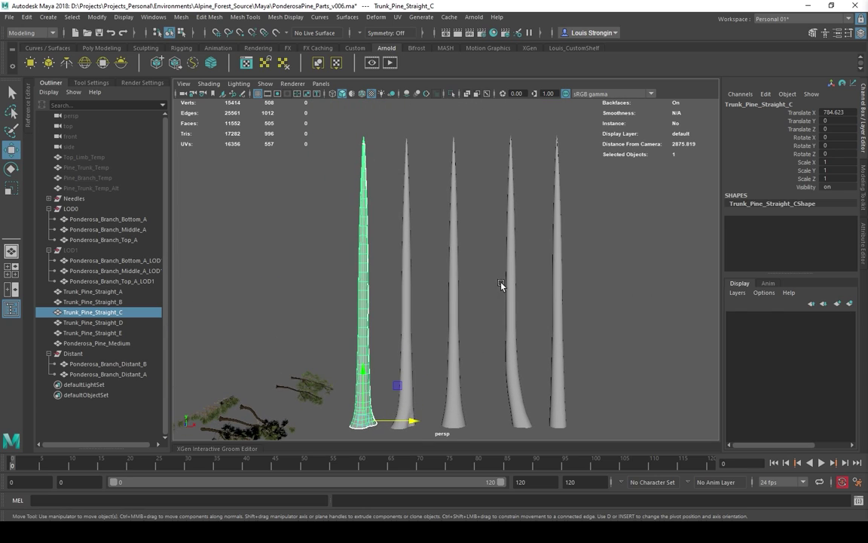
{"action": "left_click", "coordinate": [477, 317]}
{"action": "middle_click_drag", "start_coordinate": [478, 324], "coordinate": [467, 302], "text": "alt"}
{"action": "left_click_drag", "start_coordinate": [467, 302], "coordinate": [407, 319], "text": "alt"}
{"action": "right_click_drag", "start_coordinate": [407, 319], "coordinate": [423, 305], "text": "alt"}
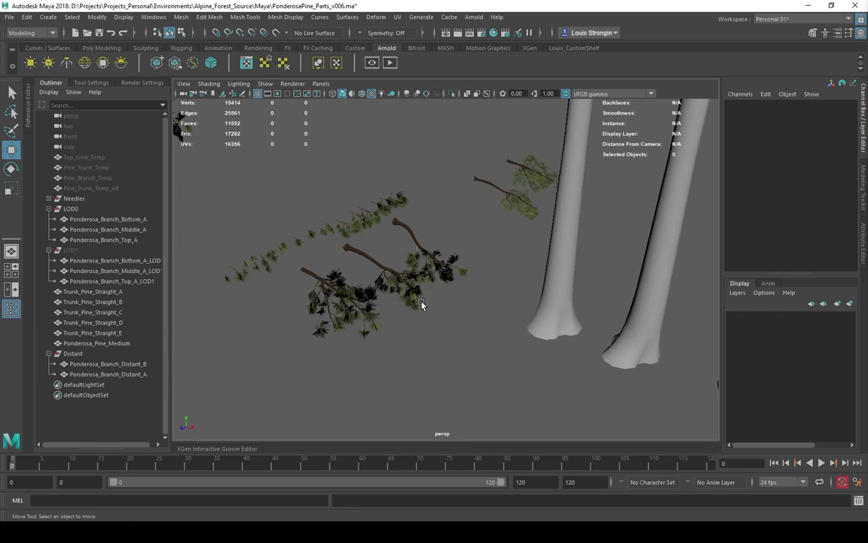
{"action": "middle_click_drag", "start_coordinate": [423, 304], "coordinate": [487, 299], "text": "alt"}
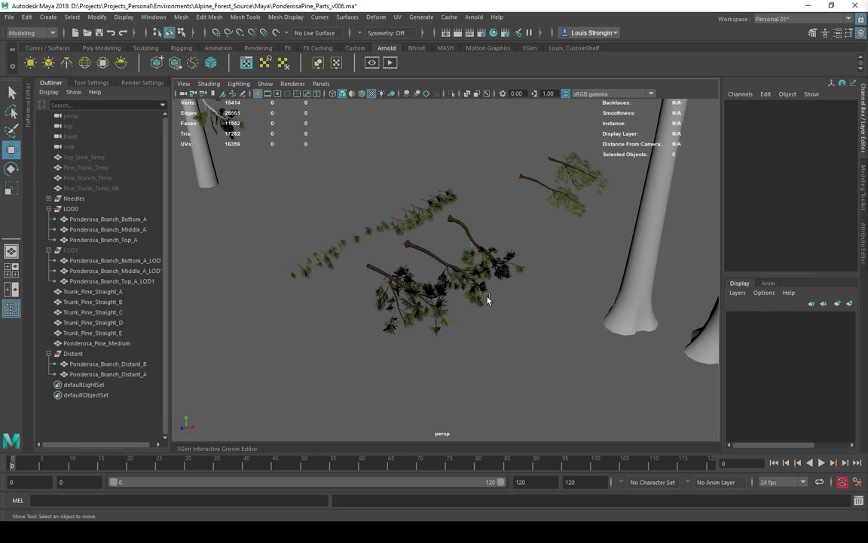
{"action": "scroll", "coordinate": [487, 299], "scroll_direction": "up", "scroll_amount": 3}
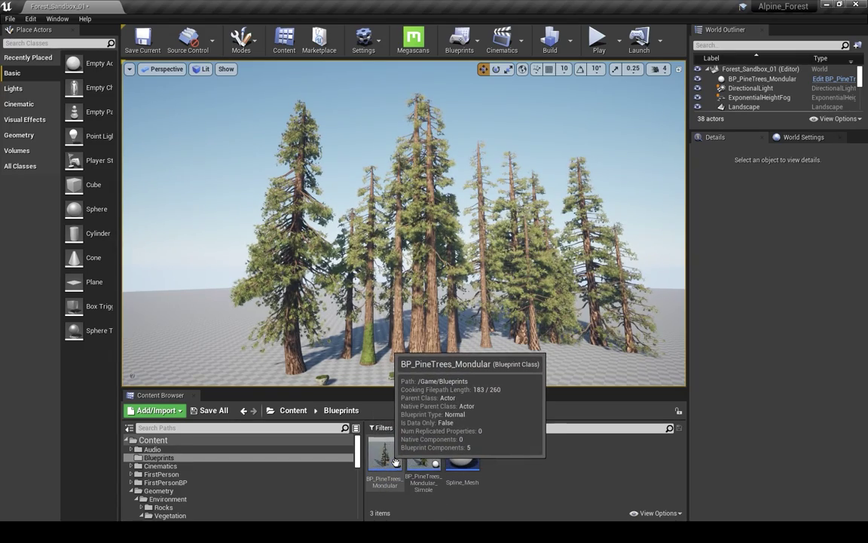
Step: Switch to Unreal Editor and place a BP_PineTrees_Mondular tree on the open ground beside the existing trees
{"action": "right_click_drag", "start_coordinate": [399, 324], "coordinate": [399, 368]}
{"action": "key", "text": "a"}
{"action": "left_click_drag", "start_coordinate": [386, 459], "coordinate": [358, 345]}
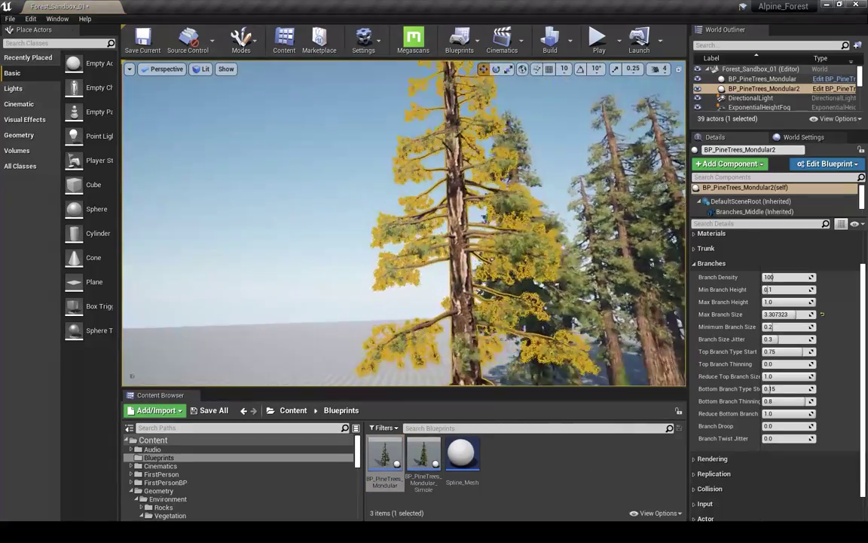
Step: Collapse the Branches settings of the new tree and show its Seed settings
{"action": "right_click_drag", "start_coordinate": [452, 287], "coordinate": [432, 270]}
{"action": "key", "text": "e"}
{"action": "key", "text": "s"}
{"action": "left_click", "coordinate": [726, 262]}
{"action": "left_click", "coordinate": [728, 254]}
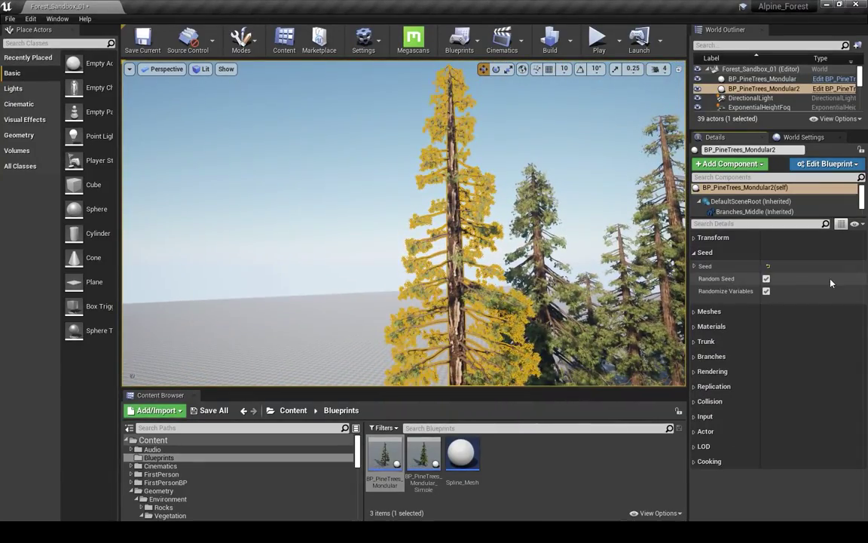
Step: Enlarge the viewport by reducing the height of the Content Browser, keeping the new tree in view
{"action": "key", "text": "s"}
{"action": "right_click_drag", "start_coordinate": [557, 249], "coordinate": [588, 276]}
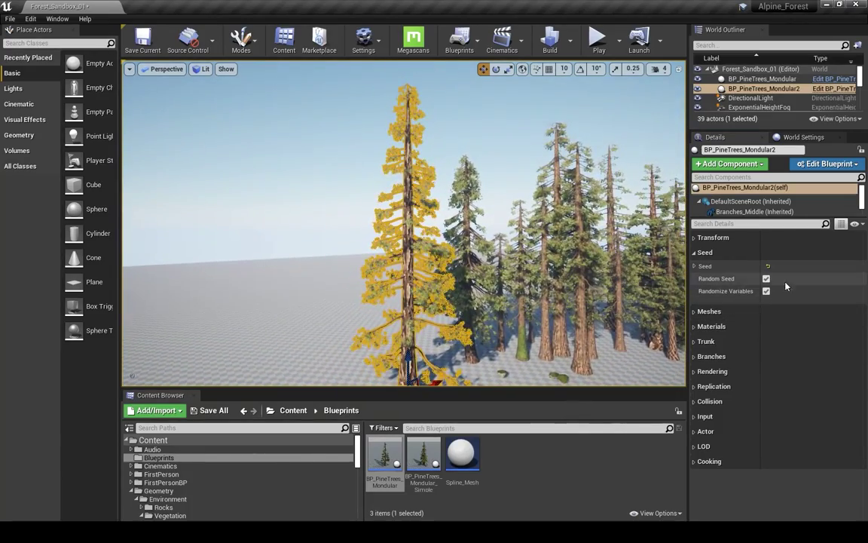
{"action": "left_click_drag", "start_coordinate": [536, 392], "coordinate": [535, 434]}
{"action": "right_click_drag", "start_coordinate": [582, 320], "coordinate": [594, 296]}
{"action": "key", "text": "w"}
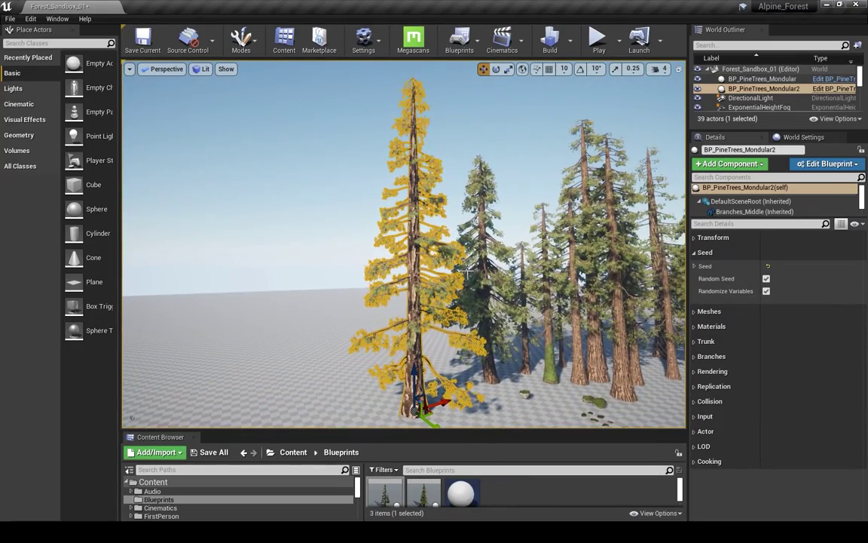
Step: Move the new tree around on the ground to generate random tree variations
{"action": "key", "text": "a"}
{"action": "right_click_drag", "start_coordinate": [467, 272], "coordinate": [487, 300]}
{"action": "left_click_drag", "start_coordinate": [404, 377], "coordinate": [379, 404]}
{"action": "mouse_move", "coordinate": [379, 404]}
{"action": "right_mouse_down"}
{"action": "mouse_move", "coordinate": [364, 388]}
{"action": "mouse_move", "coordinate": [375, 422]}
{"action": "right_mouse_up"}
{"action": "key", "text": "w"}
{"action": "right_click_drag", "start_coordinate": [415, 322], "coordinate": [416, 304]}
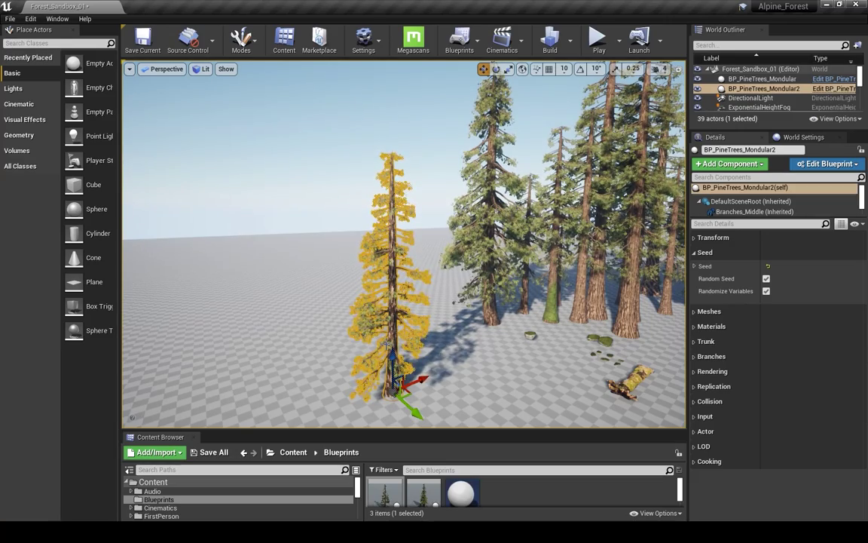
{"action": "key", "text": "s"}
{"action": "right_click_drag", "start_coordinate": [392, 268], "coordinate": [462, 323]}
{"action": "left_click_drag", "start_coordinate": [417, 380], "coordinate": [441, 419]}
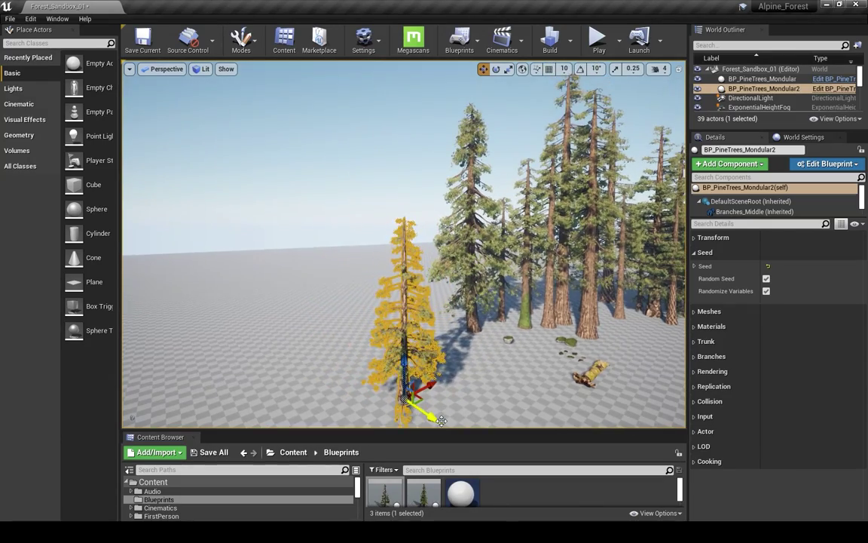
Step: Turn off Randomize Variables for the new tree
{"action": "mouse_move", "coordinate": [513, 377]}
{"action": "right_mouse_down"}
{"action": "mouse_move", "coordinate": [494, 347]}
{"action": "mouse_move", "coordinate": [517, 369]}
{"action": "mouse_move", "coordinate": [512, 377]}
{"action": "right_mouse_up"}
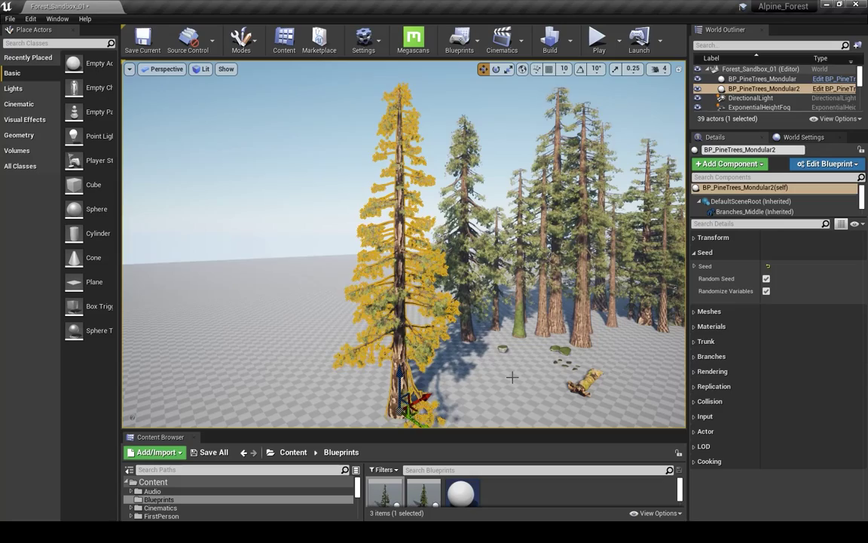
{"action": "left_click", "coordinate": [766, 291]}
{"action": "right_click_drag", "start_coordinate": [603, 282], "coordinate": [607, 264]}
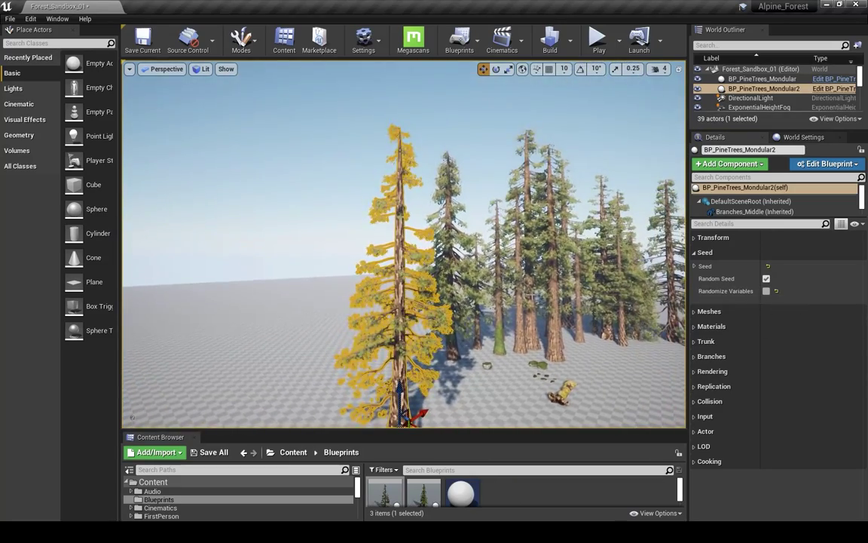
Step: Expand the tree's Seed entry and nudge the tree along the ground to reseed its branches
{"action": "right_click_drag", "start_coordinate": [474, 282], "coordinate": [475, 333]}
{"action": "right_click", "coordinate": [456, 283]}
{"action": "left_click", "coordinate": [446, 352]}
{"action": "left_click", "coordinate": [399, 343]}
{"action": "mouse_move", "coordinate": [398, 343]}
{"action": "right_mouse_down"}
{"action": "mouse_move", "coordinate": [405, 310]}
{"action": "mouse_move", "coordinate": [406, 335]}
{"action": "right_mouse_up"}
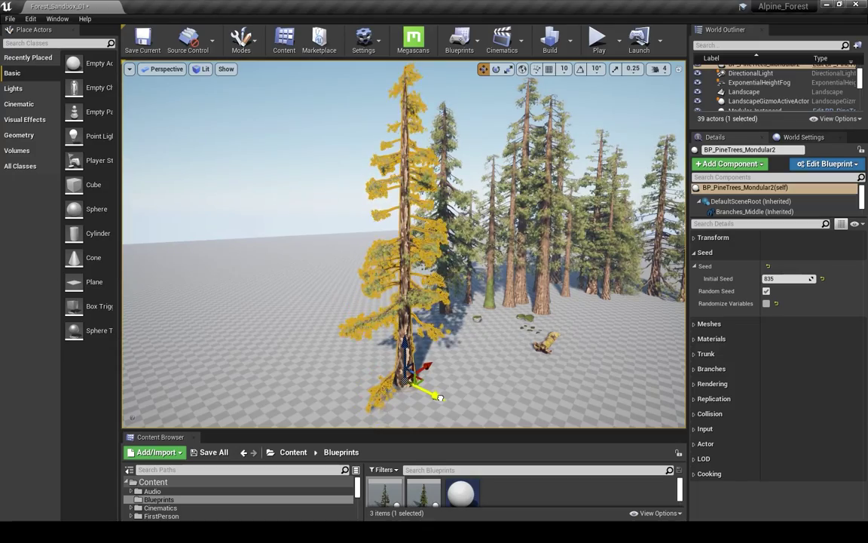
{"action": "left_click_drag", "start_coordinate": [433, 394], "coordinate": [434, 395]}
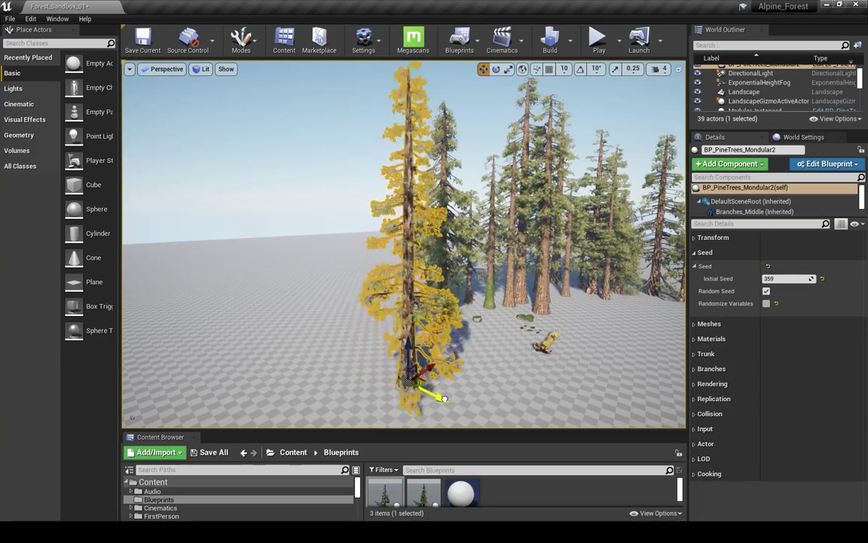
Step: Duplicate the new tree and place the copy behind it on the open ground
{"action": "mouse_move", "coordinate": [407, 245]}
{"action": "right_mouse_down"}
{"action": "mouse_move", "coordinate": [393, 203]}
{"action": "mouse_move", "coordinate": [392, 253]}
{"action": "mouse_move", "coordinate": [402, 255]}
{"action": "right_mouse_up"}
{"action": "right_click_drag", "start_coordinate": [456, 365], "coordinate": [473, 365]}
{"action": "left_click_drag", "start_coordinate": [420, 400], "coordinate": [306, 337], "text": "alt"}
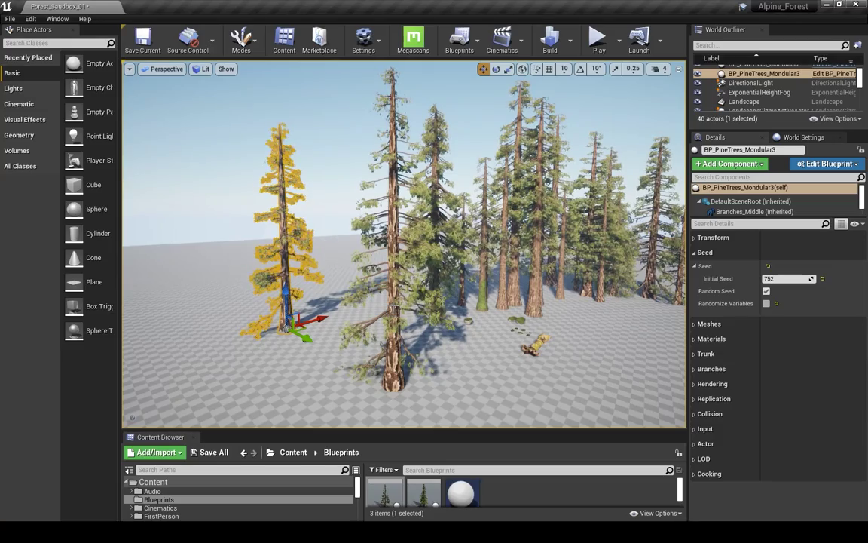
Step: Delete the duplicated pine tree
{"action": "right_click_drag", "start_coordinate": [310, 261], "coordinate": [294, 262]}
{"action": "right_click_drag", "start_coordinate": [397, 247], "coordinate": [401, 242]}
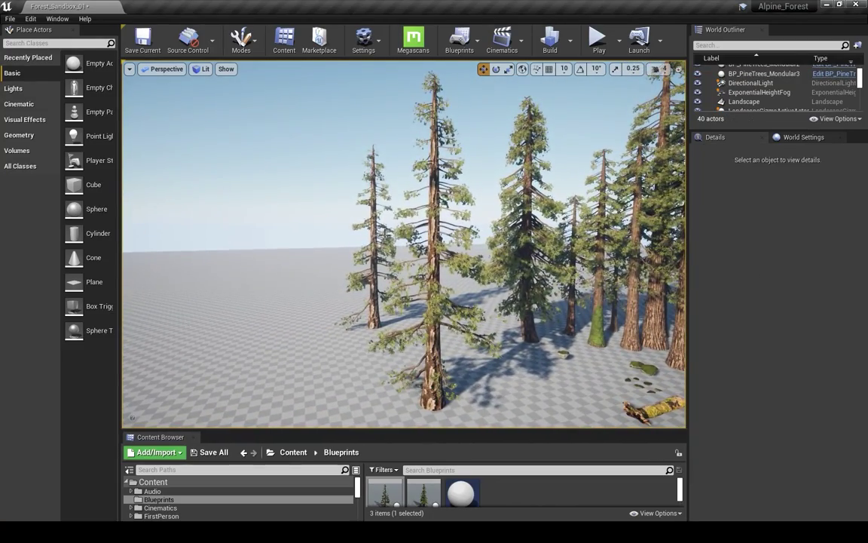
{"action": "left_click", "coordinate": [392, 260]}
{"action": "key", "text": "Delete"}
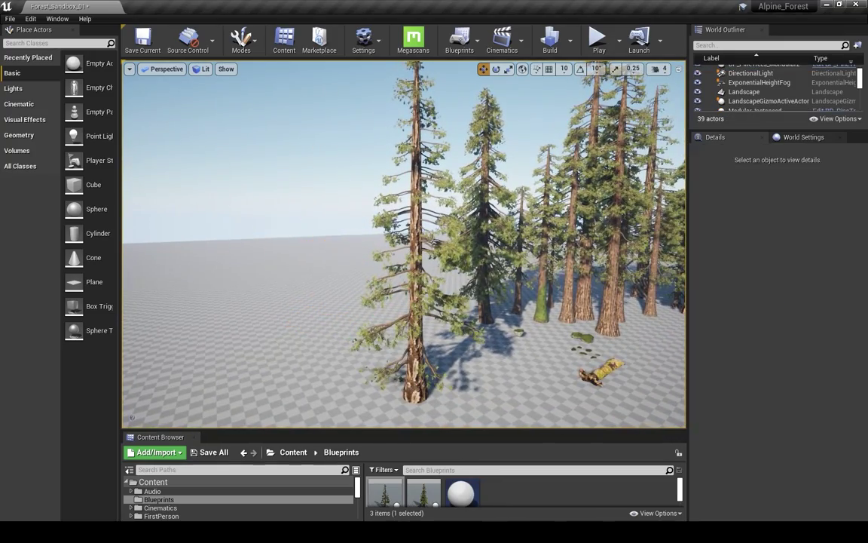
Step: Select the remaining new tree, turn off its Random Seed and turn on Randomize Variables
{"action": "left_click", "coordinate": [415, 256]}
{"action": "right_click_drag", "start_coordinate": [414, 256], "coordinate": [424, 250]}
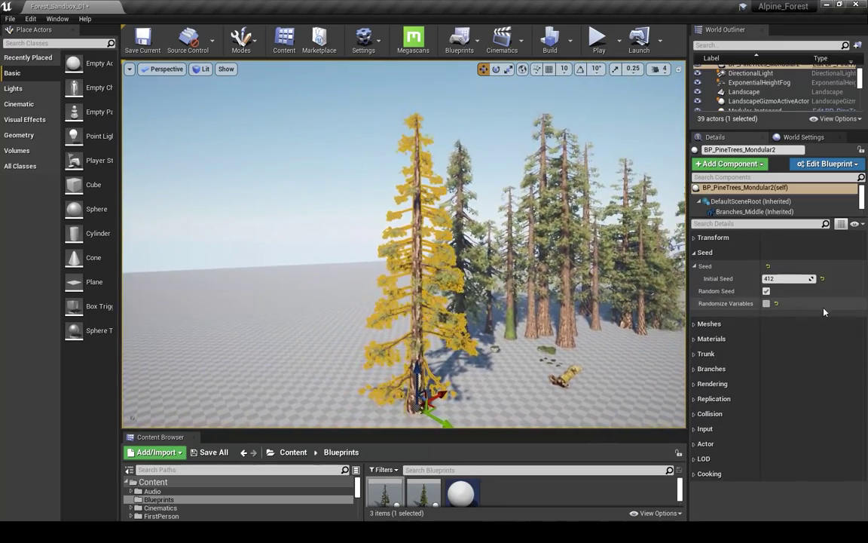
{"action": "left_click", "coordinate": [766, 291]}
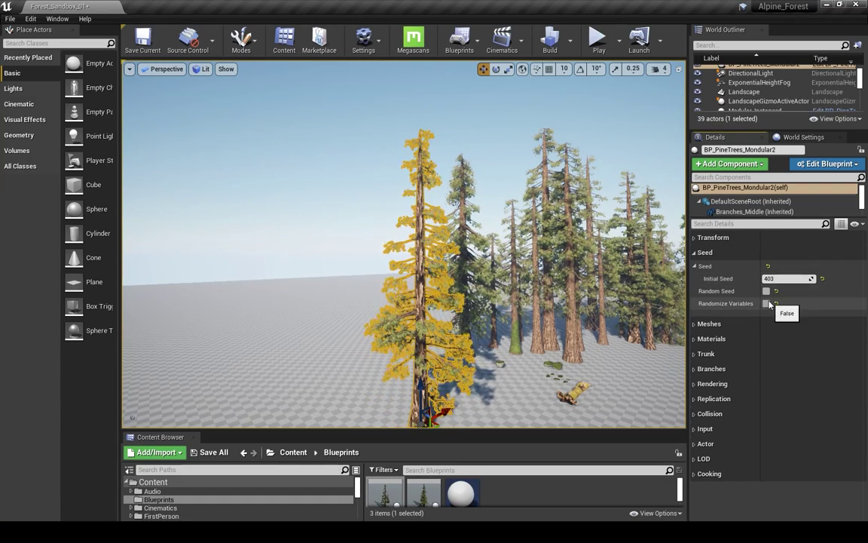
{"action": "left_click", "coordinate": [766, 303]}
Step: Vary the tree's initial seed to 402 and 422
{"action": "mouse_move", "coordinate": [618, 291]}
{"action": "right_mouse_down"}
{"action": "mouse_move", "coordinate": [618, 264]}
{"action": "mouse_move", "coordinate": [629, 287]}
{"action": "right_mouse_up"}
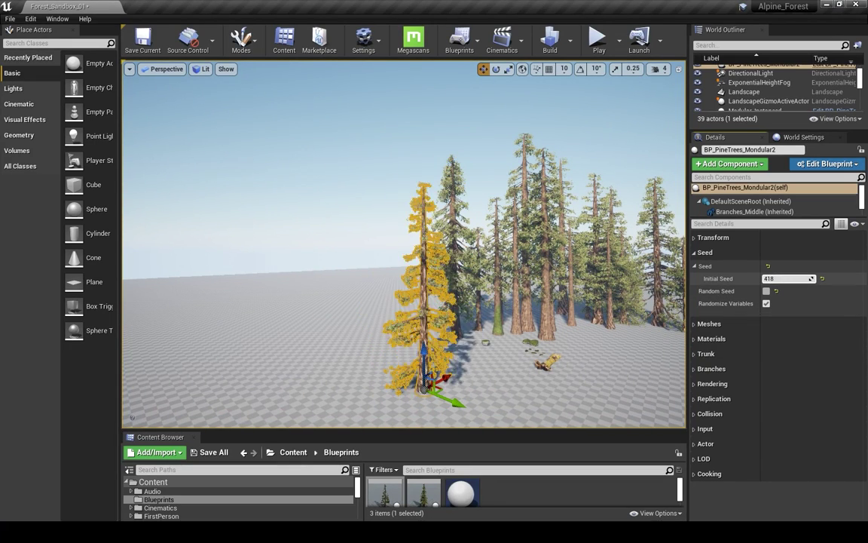
{"action": "left_click_drag", "start_coordinate": [784, 278], "coordinate": [789, 281]}
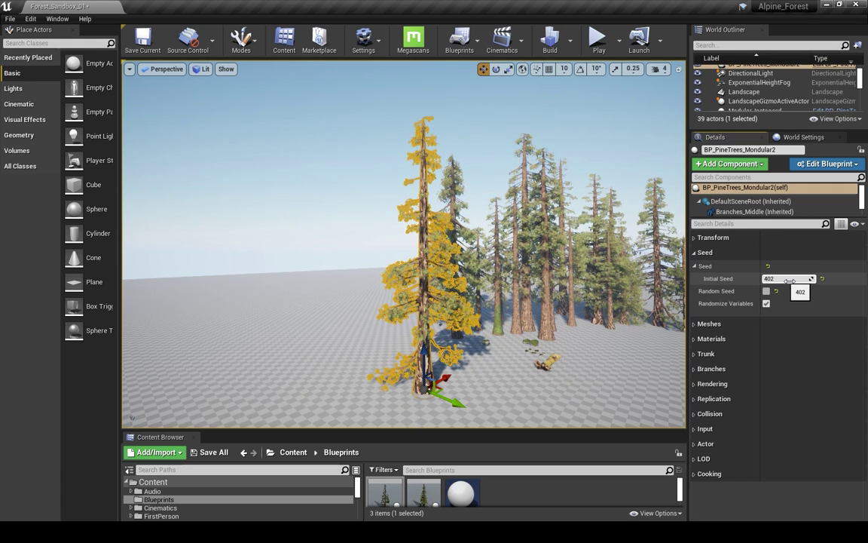
{"action": "left_click_drag", "start_coordinate": [789, 281], "coordinate": [803, 281]}
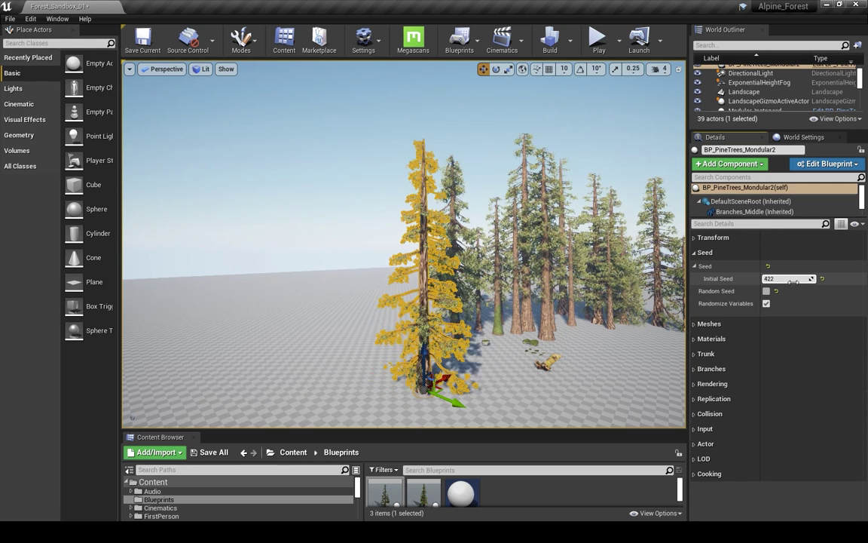
Step: Turn off Randomize Variables for the tree and set its initial seed to 500
{"action": "left_click", "coordinate": [765, 305]}
{"action": "right_click_drag", "start_coordinate": [603, 279], "coordinate": [594, 258]}
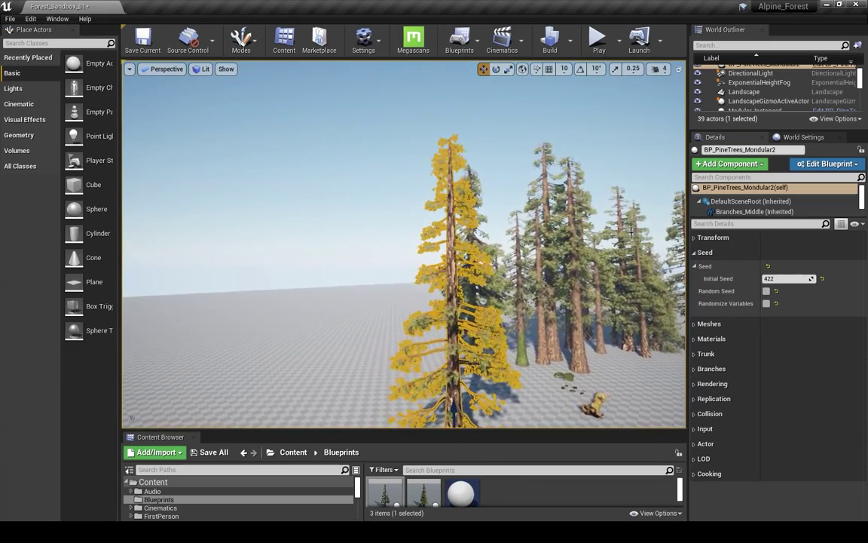
{"action": "left_click_drag", "start_coordinate": [777, 279], "coordinate": [798, 279]}
{"action": "mouse_move", "coordinate": [641, 280]}
{"action": "right_mouse_down"}
{"action": "mouse_move", "coordinate": [646, 295]}
{"action": "mouse_move", "coordinate": [651, 280]}
{"action": "right_mouse_up"}
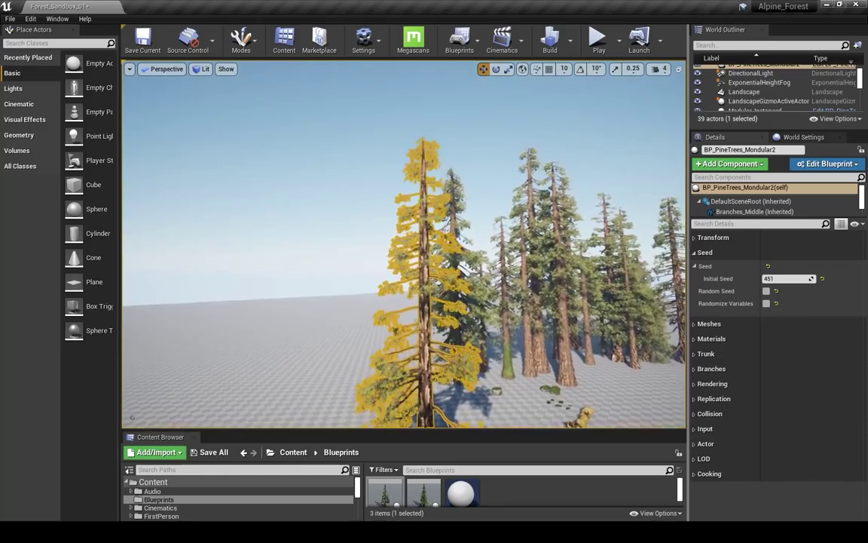
{"action": "left_click", "coordinate": [782, 279]}
{"action": "type", "text": "500"}
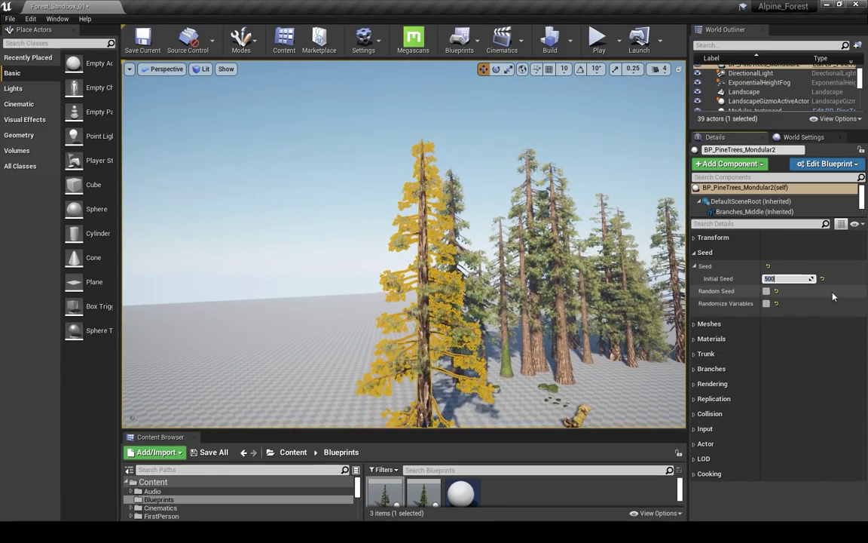
Step: Turn on Add Custom Trunk Geo in the selected tree's mesh settings
{"action": "key", "text": "Return"}
{"action": "key", "text": "w"}
{"action": "right_click_drag", "start_coordinate": [637, 252], "coordinate": [638, 273]}
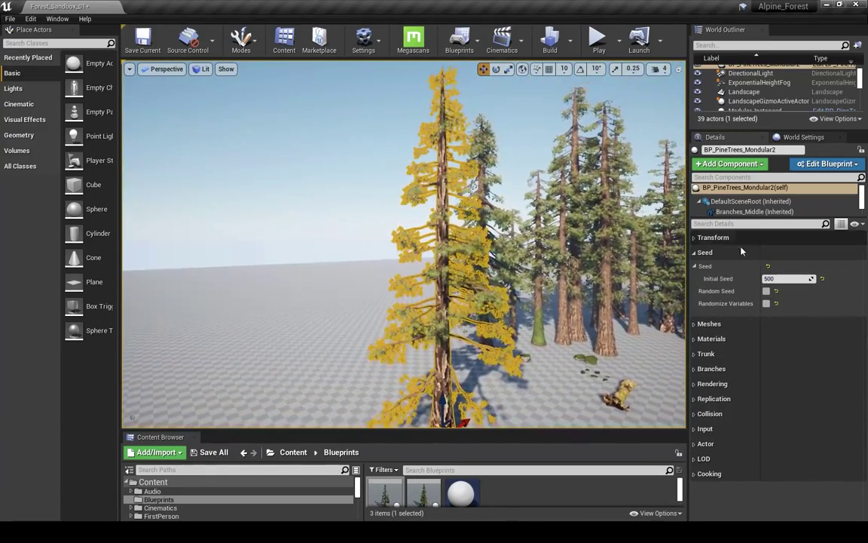
{"action": "left_click", "coordinate": [733, 254]}
{"action": "left_click", "coordinate": [705, 268]}
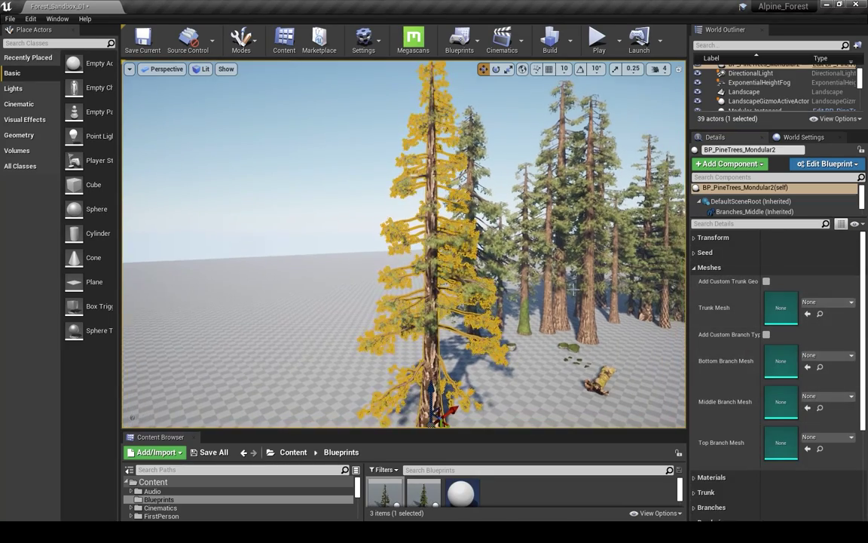
{"action": "scroll", "coordinate": [806, 338], "scroll_direction": "down", "scroll_amount": 1}
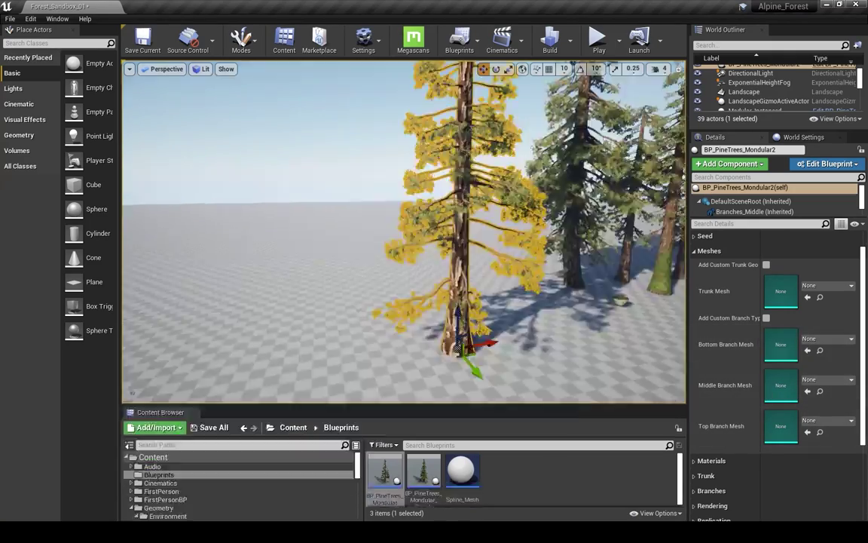
{"action": "right_click_drag", "start_coordinate": [404, 230], "coordinate": [441, 173]}
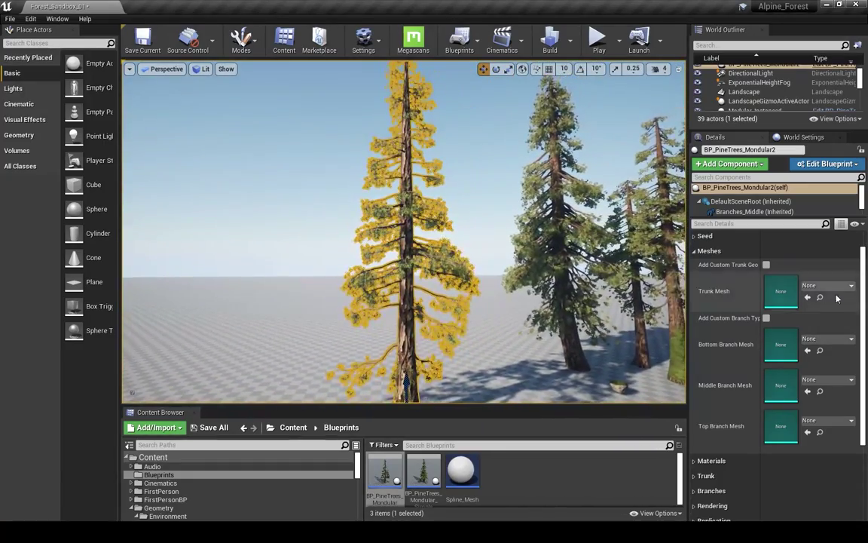
{"action": "left_click", "coordinate": [766, 264]}
{"action": "right_click_drag", "start_coordinate": [508, 272], "coordinate": [492, 353]}
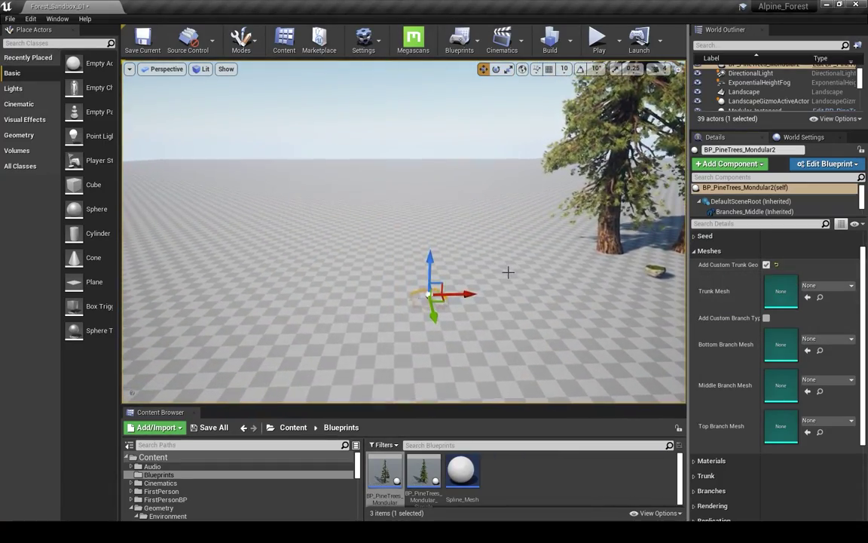
{"action": "right_click_drag", "start_coordinate": [349, 309], "coordinate": [506, 363]}
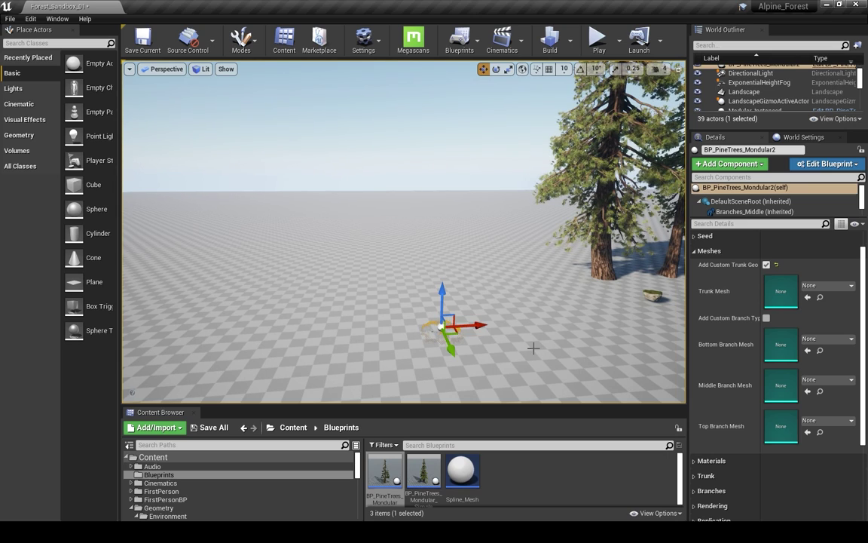
Step: Open the Geometry/Environment/Vegetation/Trees content folder and enlarge the browser area to show its pine trunk meshes
{"action": "scroll", "coordinate": [173, 489], "scroll_direction": "down", "scroll_amount": 3}
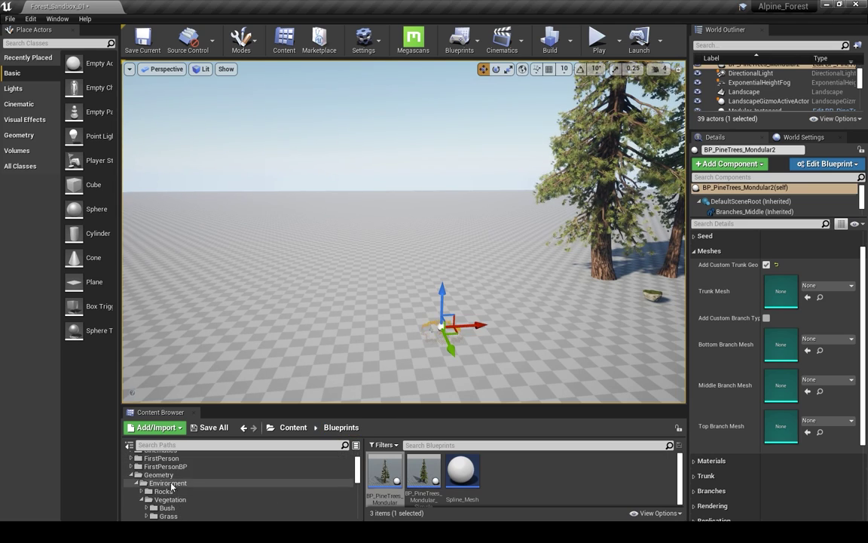
{"action": "scroll", "coordinate": [173, 488], "scroll_direction": "down", "scroll_amount": 1}
{"action": "left_click", "coordinate": [197, 490]}
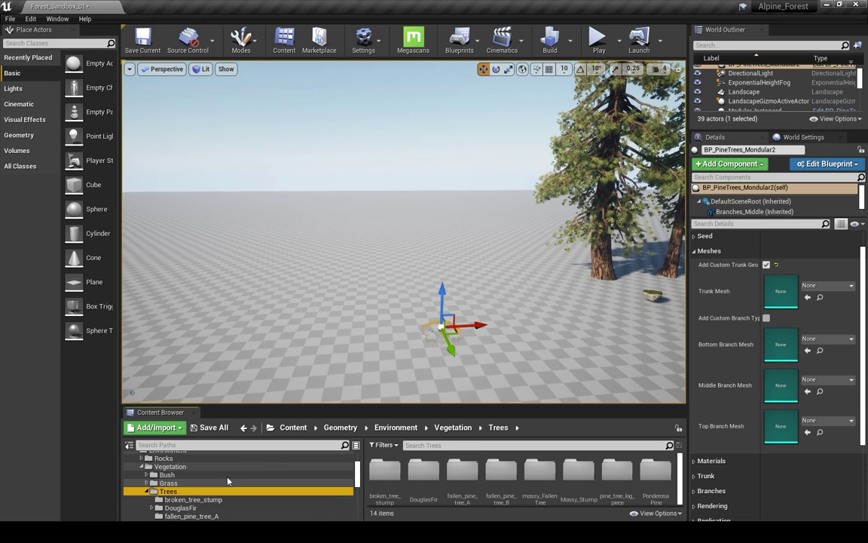
{"action": "left_click_drag", "start_coordinate": [446, 408], "coordinate": [445, 369]}
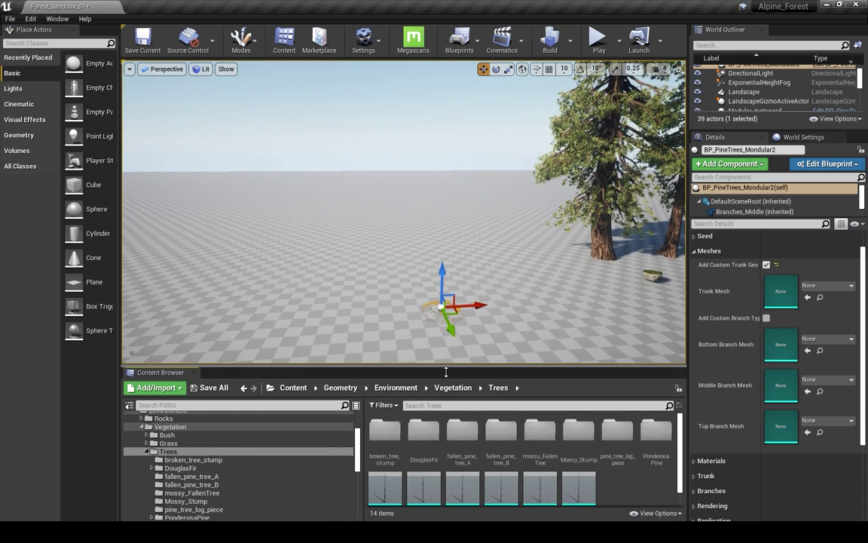
{"action": "scroll", "coordinate": [666, 464], "scroll_direction": "down", "scroll_amount": 1}
{"action": "scroll", "coordinate": [725, 473], "scroll_direction": "down", "scroll_amount": 1}
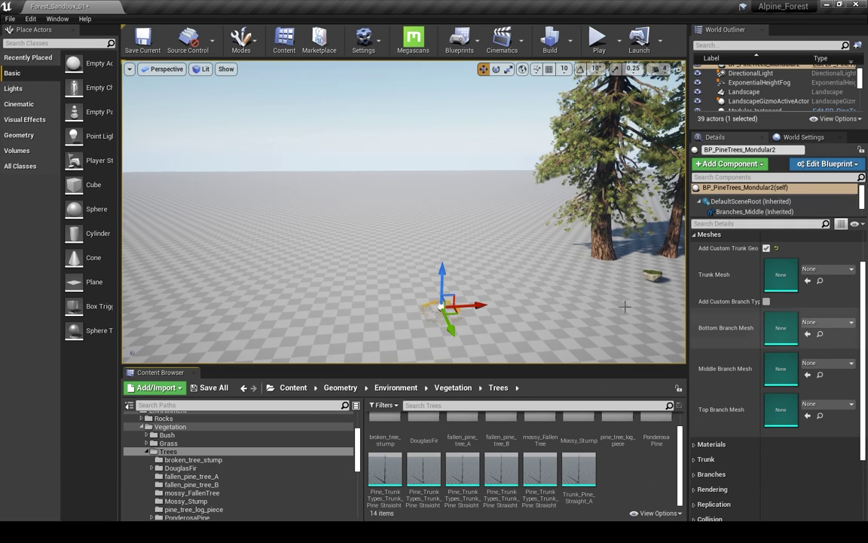
Step: Try the second and third Pine_TrunkTypes meshes from the Trees folder as the tree's trunk mesh
{"action": "left_click", "coordinate": [423, 471]}
{"action": "left_click_drag", "start_coordinate": [467, 453], "coordinate": [784, 274]}
{"action": "right_click_drag", "start_coordinate": [455, 181], "coordinate": [440, 195]}
{"action": "left_click_drag", "start_coordinate": [457, 471], "coordinate": [776, 279]}
{"action": "right_click_drag", "start_coordinate": [512, 218], "coordinate": [516, 271]}
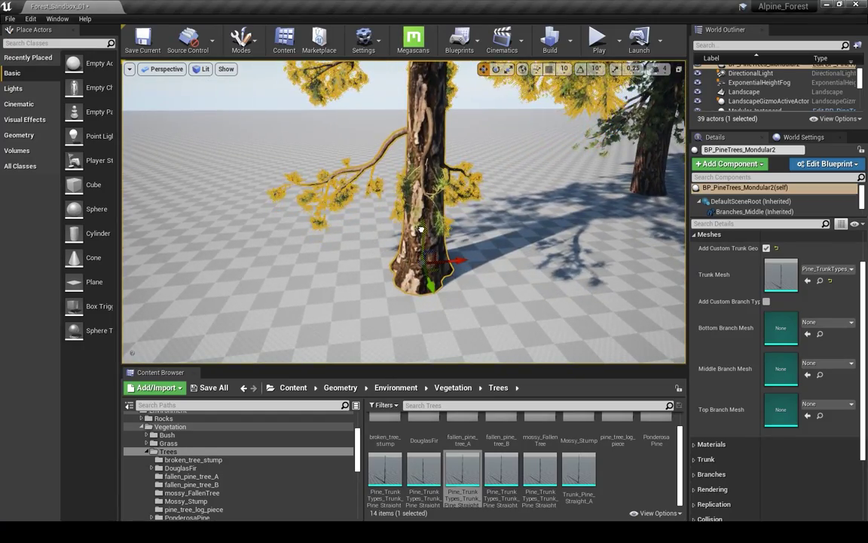
{"action": "scroll", "coordinate": [383, 272], "scroll_direction": "down", "scroll_amount": 3}
{"action": "right_click_drag", "start_coordinate": [383, 272], "coordinate": [386, 249]}
Step: Try the fourth and fifth Pine_TrunkTypes meshes as the tree's trunk mesh
{"action": "left_click_drag", "start_coordinate": [501, 471], "coordinate": [781, 279]}
{"action": "right_click_drag", "start_coordinate": [513, 249], "coordinate": [505, 225]}
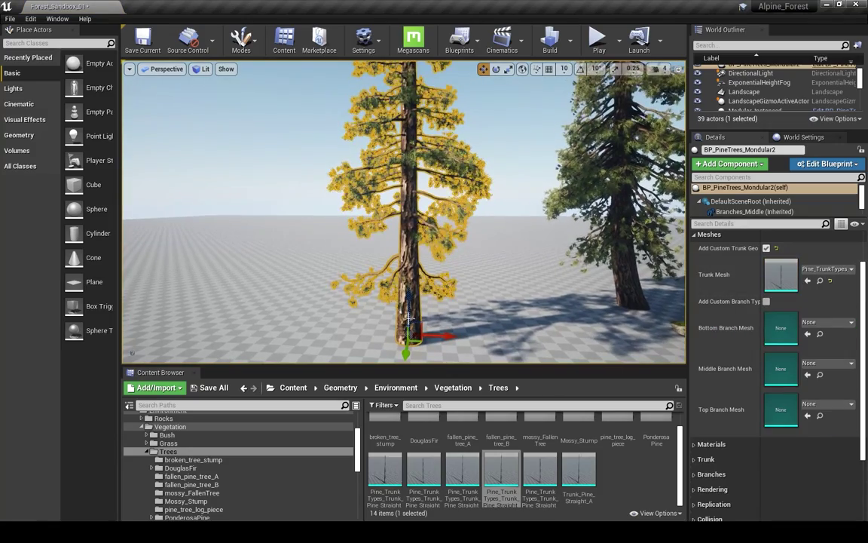
{"action": "left_click_drag", "start_coordinate": [540, 471], "coordinate": [779, 278]}
{"action": "right_click_drag", "start_coordinate": [542, 285], "coordinate": [519, 307]}
{"action": "key", "text": "w"}
{"action": "key", "text": "s"}
{"action": "right_click_drag", "start_coordinate": [487, 233], "coordinate": [498, 211]}
Step: Assign the second Pine_TrunkTypes mesh in the Trees folder as the tree's trunk mesh
{"action": "left_click_drag", "start_coordinate": [424, 471], "coordinate": [791, 279]}
{"action": "key", "text": "s"}
{"action": "right_click_drag", "start_coordinate": [437, 253], "coordinate": [496, 247]}
{"action": "key", "text": "w"}
{"action": "scroll", "coordinate": [766, 332], "scroll_direction": "up", "scroll_amount": 2}
{"action": "key", "text": "w"}
{"action": "key", "text": "s"}
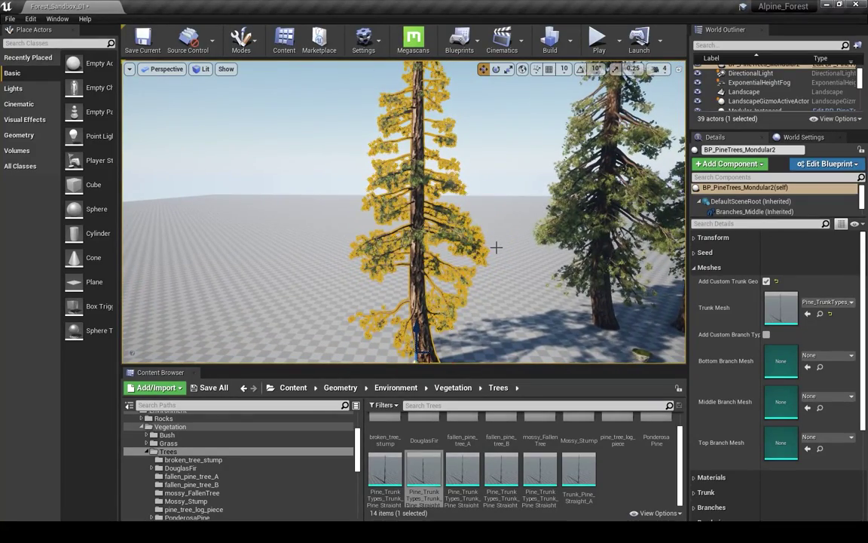
Step: Turn on Add Custom Branch Type and assign DouglasFir_Branch_Mid as the bottom, middle and top branch mesh
{"action": "left_click", "coordinate": [766, 335]}
{"action": "right_click_drag", "start_coordinate": [508, 109], "coordinate": [499, 115]}
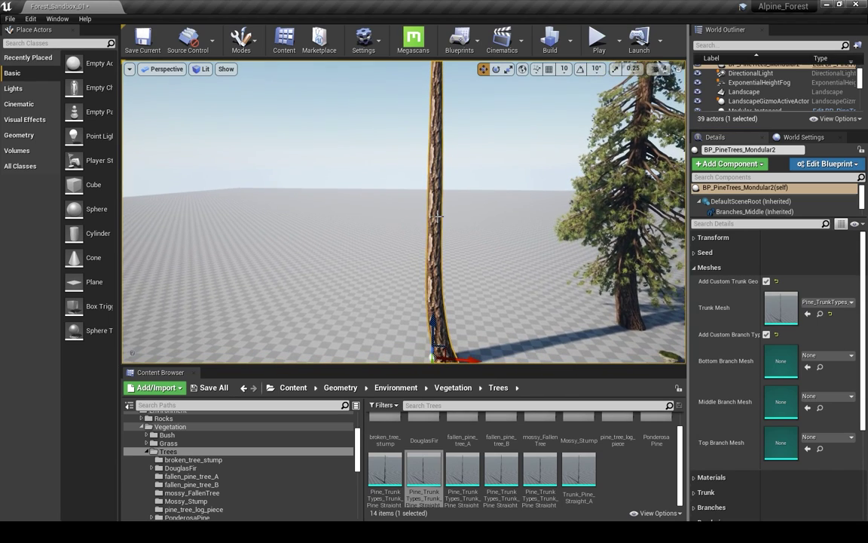
{"action": "left_click", "coordinate": [181, 468]}
{"action": "left_click_drag", "start_coordinate": [501, 431], "coordinate": [781, 360]}
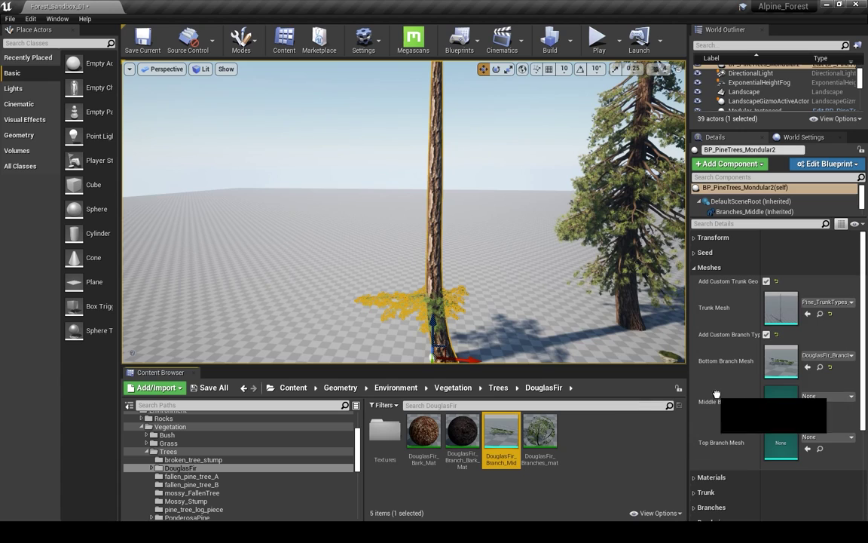
{"action": "left_click_drag", "start_coordinate": [717, 394], "coordinate": [780, 401]}
{"action": "left_click_drag", "start_coordinate": [501, 433], "coordinate": [780, 443]}
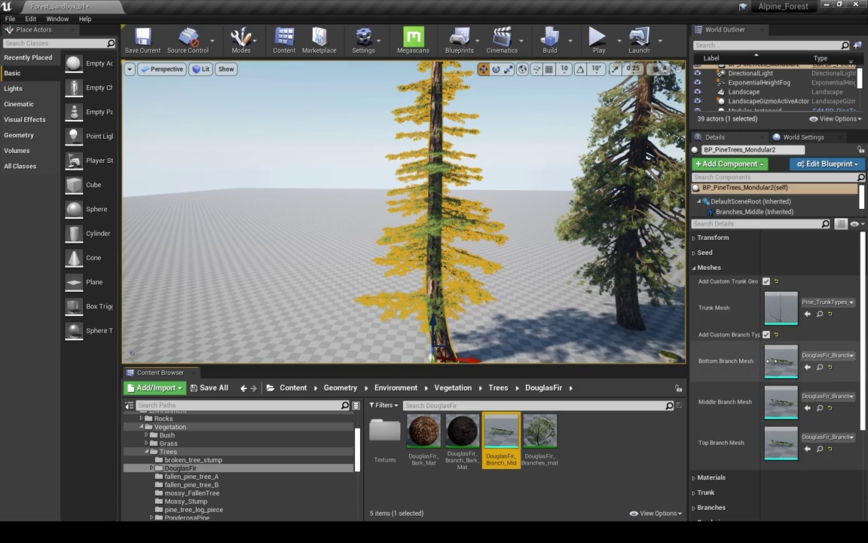
{"action": "right_click_drag", "start_coordinate": [629, 324], "coordinate": [635, 301]}
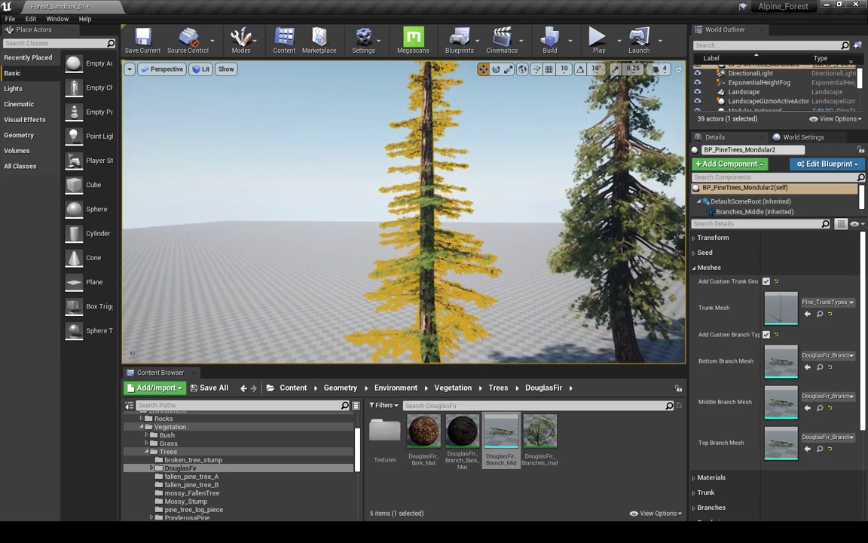
Step: Hide the selection outline with Game View and turn off the tree's Add Custom Branch Type
{"action": "mouse_move", "coordinate": [577, 333]}
{"action": "right_mouse_down"}
{"action": "mouse_move", "coordinate": [578, 352]}
{"action": "mouse_move", "coordinate": [588, 340]}
{"action": "right_mouse_up"}
{"action": "key", "text": "s"}
{"action": "right_click_drag", "start_coordinate": [477, 219], "coordinate": [465, 249]}
{"action": "key", "text": "g"}
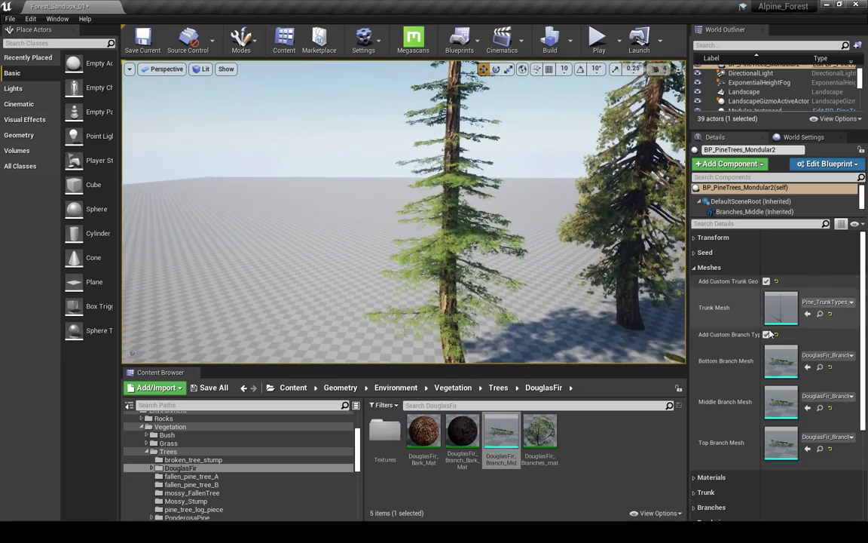
{"action": "left_click", "coordinate": [767, 334]}
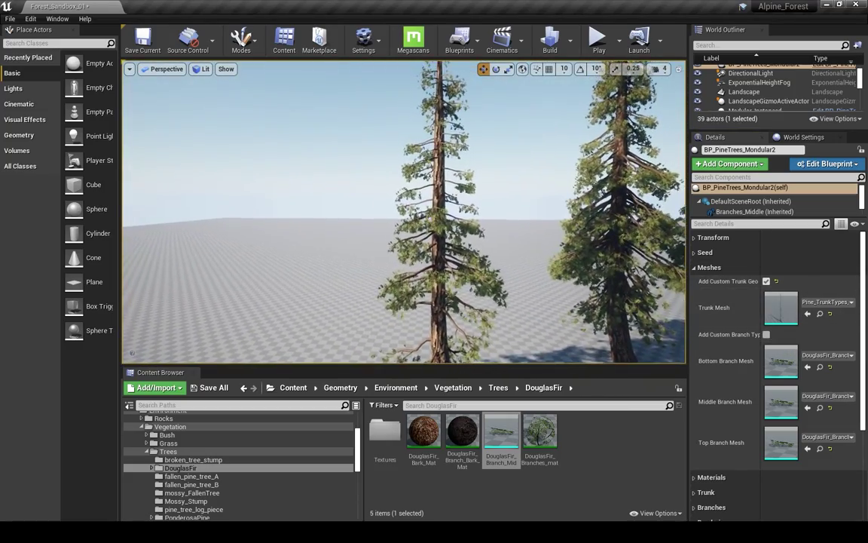
{"action": "key", "text": "w"}
{"action": "mouse_move", "coordinate": [508, 240]}
{"action": "right_mouse_down"}
{"action": "mouse_move", "coordinate": [494, 246]}
{"action": "mouse_move", "coordinate": [508, 240]}
{"action": "right_mouse_up"}
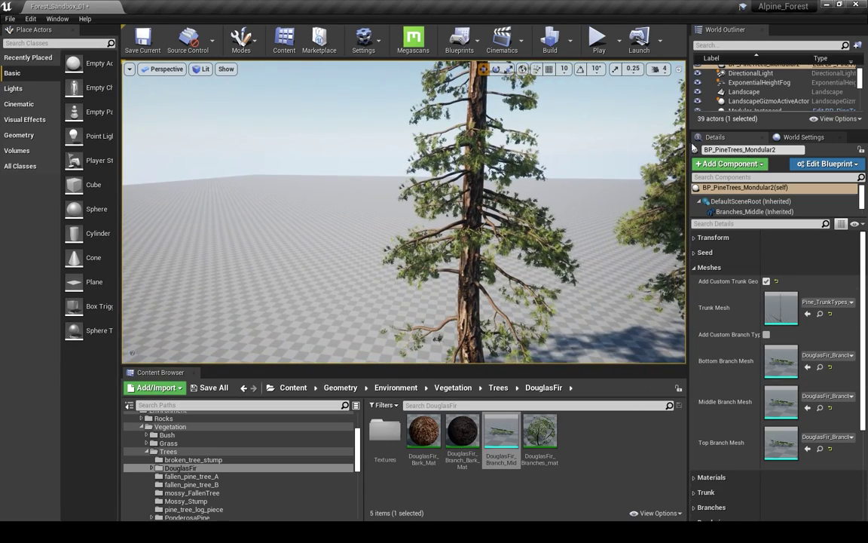
Step: Try DouglasFir_Bark_Mat and DouglasFir_Branch_Bark_Mat as the tree's bark material
{"action": "left_click", "coordinate": [708, 268]}
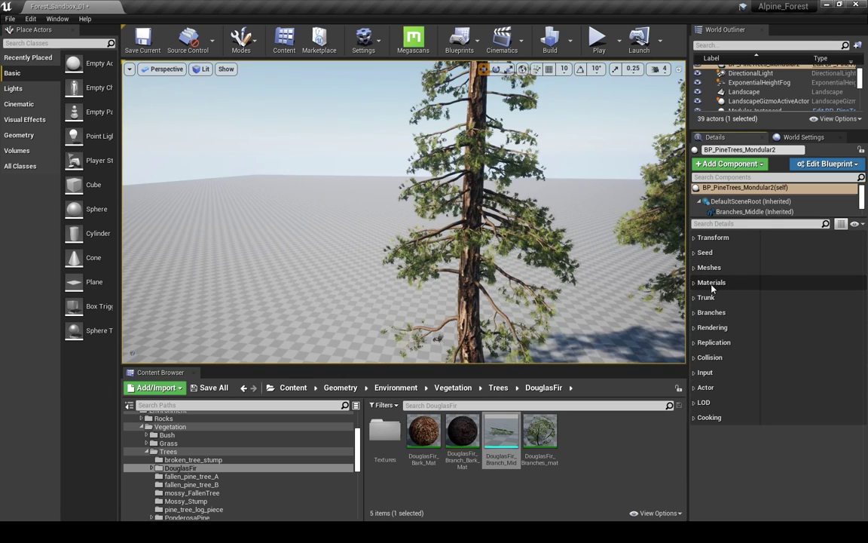
{"action": "left_click", "coordinate": [712, 284]}
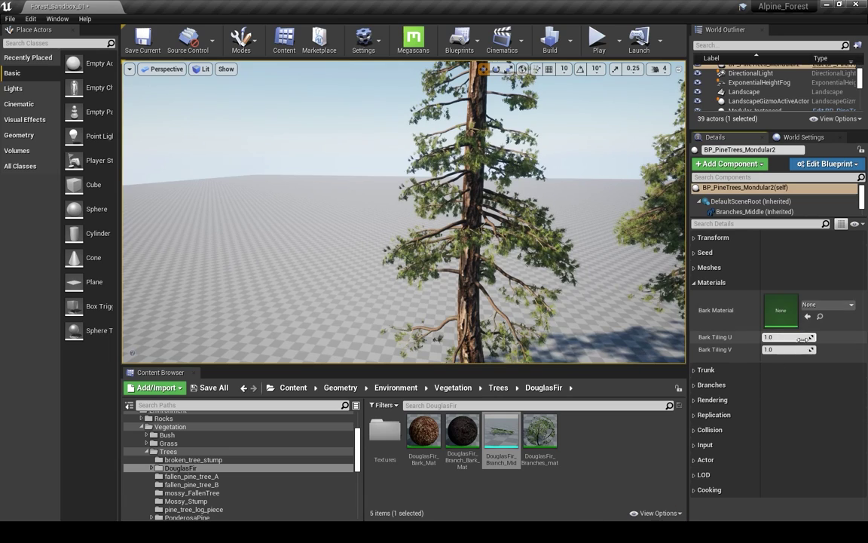
{"action": "left_click_drag", "start_coordinate": [423, 431], "coordinate": [784, 310]}
{"action": "right_click_drag", "start_coordinate": [543, 226], "coordinate": [565, 226]}
{"action": "key", "text": "w"}
{"action": "key", "text": "a"}
{"action": "key", "text": "s"}
{"action": "left_click_drag", "start_coordinate": [460, 439], "coordinate": [779, 306]}
{"action": "right_click_drag", "start_coordinate": [528, 241], "coordinate": [522, 209]}
{"action": "key", "text": "s"}
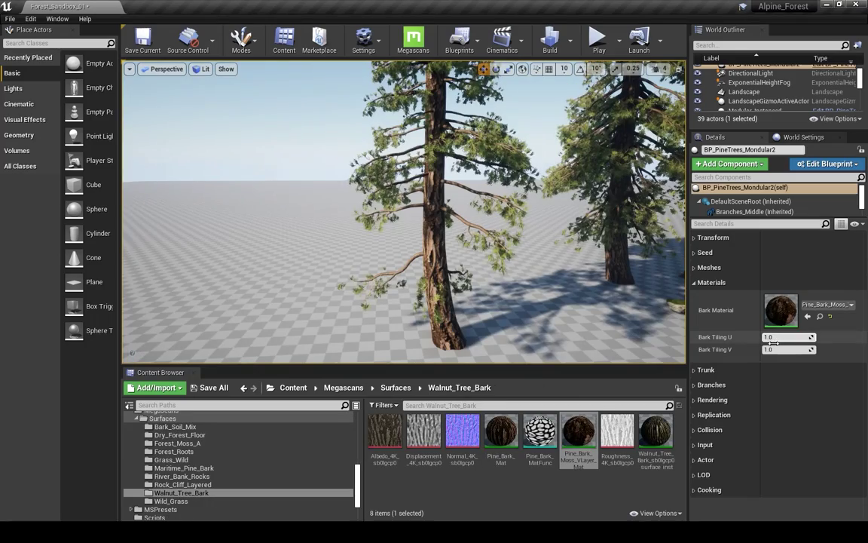
Step: Set the tree's Bark Tiling U to 3
{"action": "right_click_drag", "start_coordinate": [407, 211], "coordinate": [411, 211]}
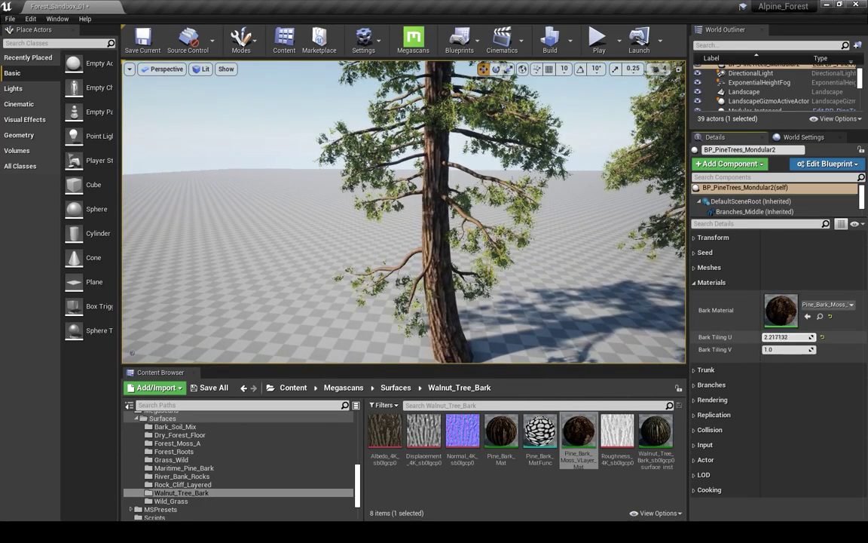
{"action": "left_click", "coordinate": [781, 338]}
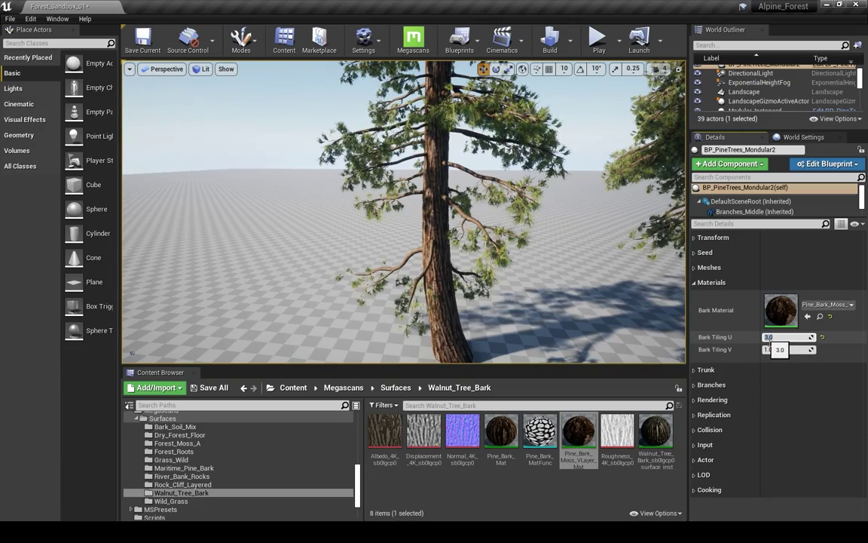
{"action": "right_click_drag", "start_coordinate": [633, 317], "coordinate": [645, 317]}
Step: Try a Bark Tiling V of 2 on the tree's bark material
{"action": "left_click_drag", "start_coordinate": [784, 351], "coordinate": [814, 352]}
{"action": "left_click", "coordinate": [784, 351]}
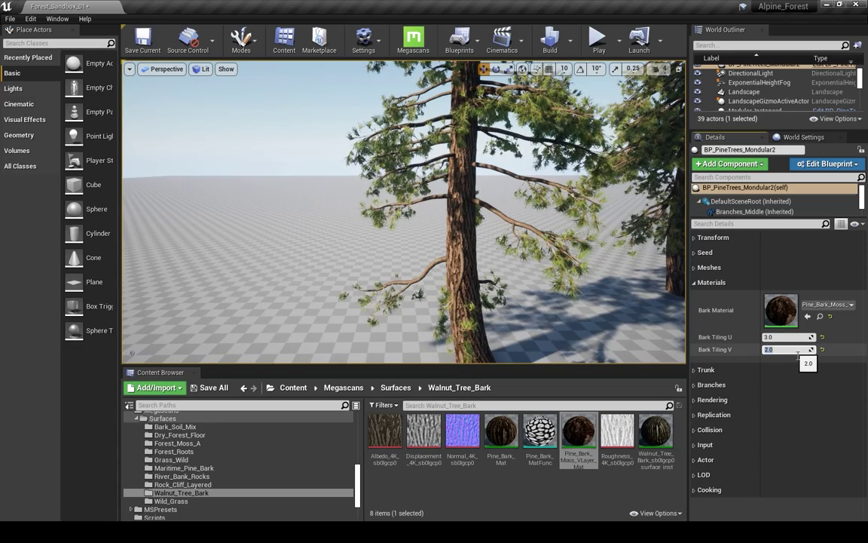
{"action": "right_click_drag", "start_coordinate": [672, 302], "coordinate": [659, 288]}
{"action": "key", "text": "s"}
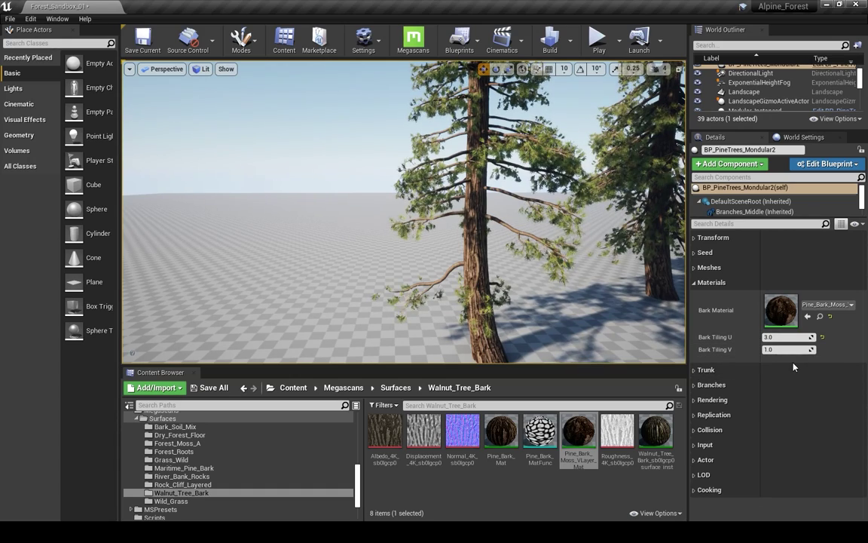
Step: Enlarge the viewport and raise the tree's Trunk Height to about 3.52
{"action": "left_click", "coordinate": [706, 370]}
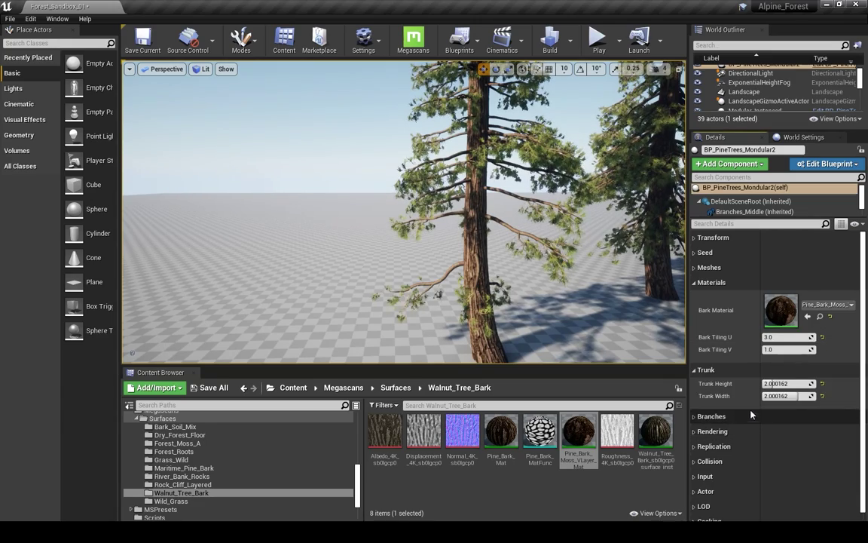
{"action": "right_click_drag", "start_coordinate": [588, 301], "coordinate": [607, 268]}
{"action": "key", "text": "s"}
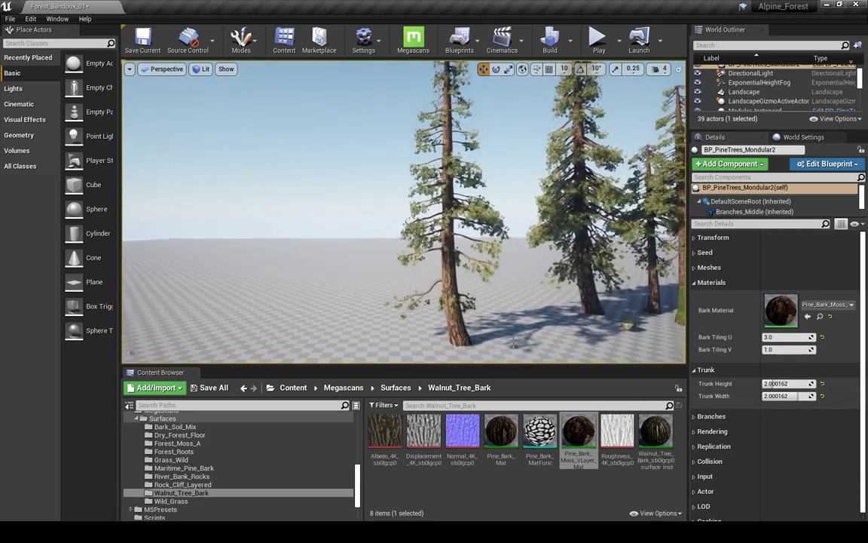
{"action": "left_click_drag", "start_coordinate": [508, 366], "coordinate": [539, 422]}
{"action": "left_click_drag", "start_coordinate": [774, 384], "coordinate": [781, 383]}
{"action": "mouse_move", "coordinate": [624, 318]}
{"action": "right_mouse_down"}
{"action": "mouse_move", "coordinate": [603, 351]}
{"action": "mouse_move", "coordinate": [624, 329]}
{"action": "right_mouse_up"}
{"action": "key", "text": "w"}
Step: Set Bark Tiling V to 2 for the heightened trunk
{"action": "left_click", "coordinate": [784, 349]}
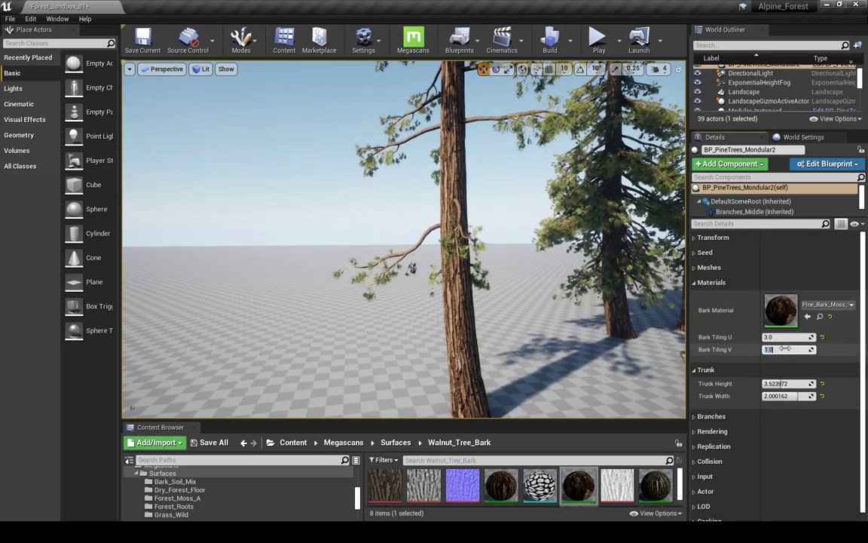
{"action": "key", "text": "Return"}
{"action": "mouse_move", "coordinate": [618, 324]}
{"action": "right_mouse_down"}
{"action": "mouse_move", "coordinate": [645, 332]}
{"action": "mouse_move", "coordinate": [620, 329]}
{"action": "right_mouse_up"}
{"action": "key", "text": "s"}
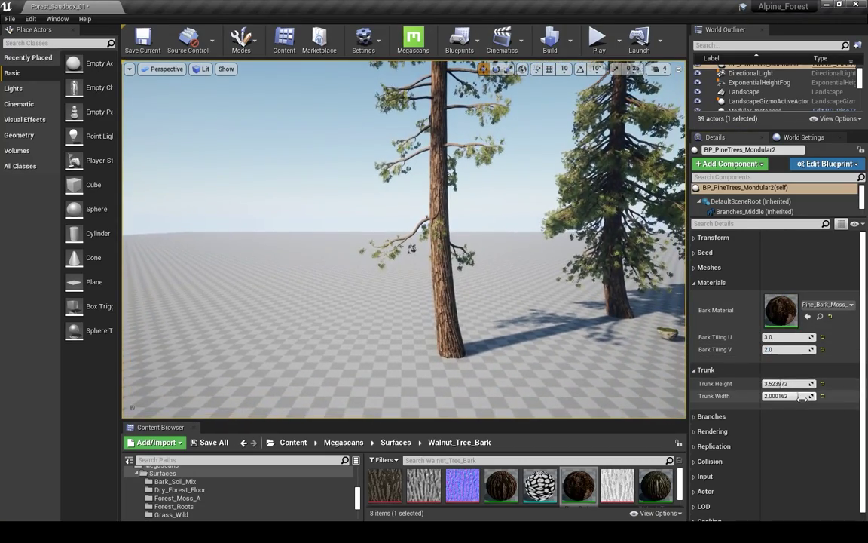
Step: Raise the tree's Trunk Width to 3
{"action": "left_click_drag", "start_coordinate": [795, 395], "coordinate": [814, 396]}
{"action": "right_click_drag", "start_coordinate": [641, 339], "coordinate": [652, 356]}
{"action": "key", "text": "w"}
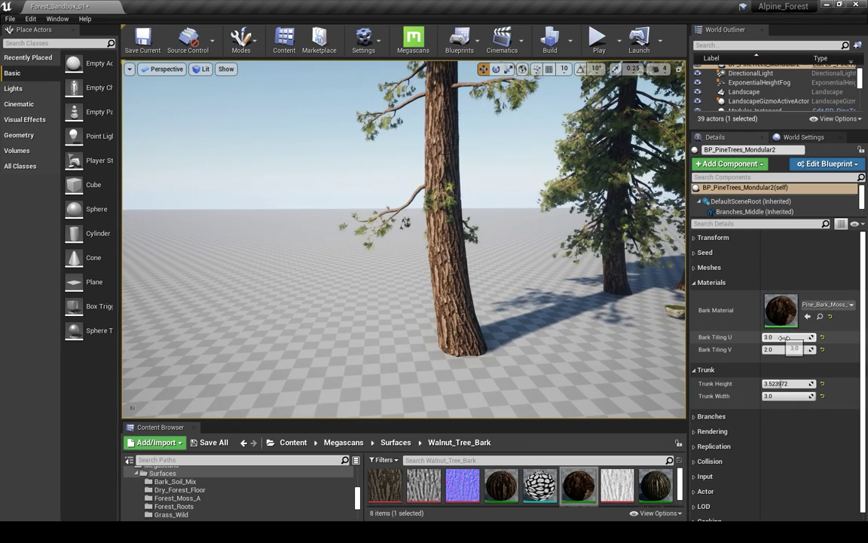
Step: Try a Bark Tiling U of 4 on the widened trunk and return it to 3
{"action": "left_click_drag", "start_coordinate": [777, 339], "coordinate": [780, 337]}
{"action": "right_click_drag", "start_coordinate": [649, 324], "coordinate": [653, 306]}
{"action": "key", "text": "s"}
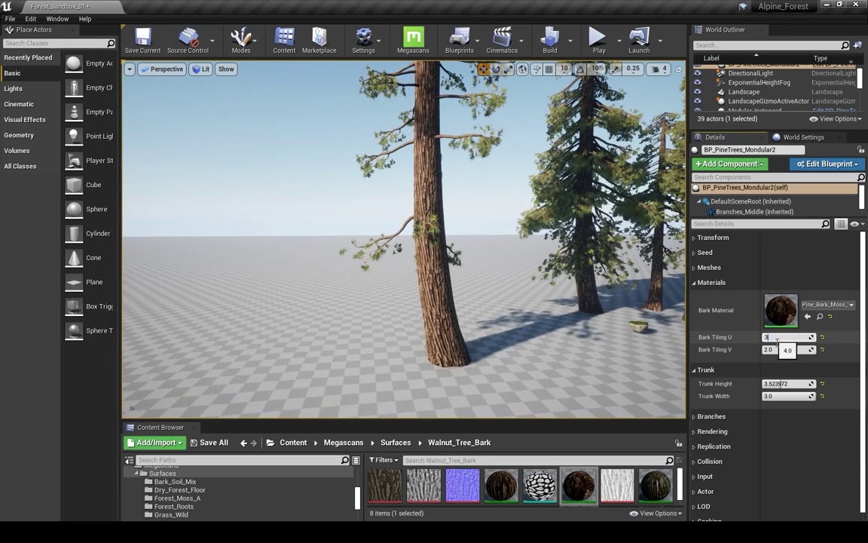
{"action": "key", "text": "Return"}
Step: Reduce the tree's Trunk Width to about 2.57 and its Trunk Height to about 2.86
{"action": "left_click_drag", "start_coordinate": [810, 397], "coordinate": [776, 384]}
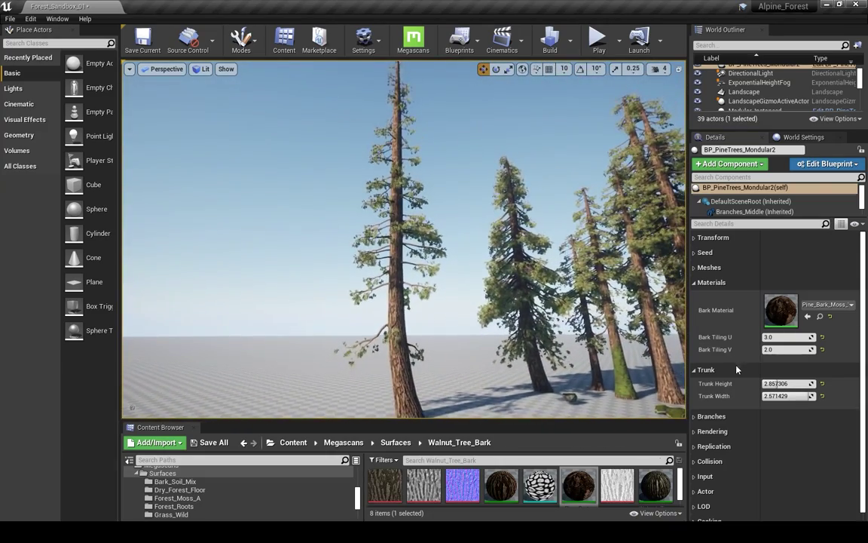
{"action": "left_click_drag", "start_coordinate": [791, 384], "coordinate": [777, 384]}
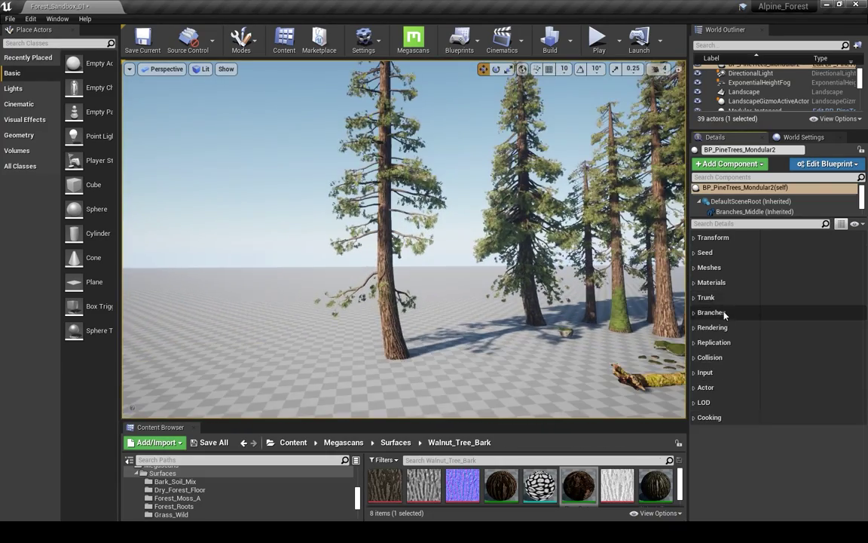
Step: Expand the selected pine's Branches settings and inspect its branches from different distances
{"action": "left_click", "coordinate": [724, 311]}
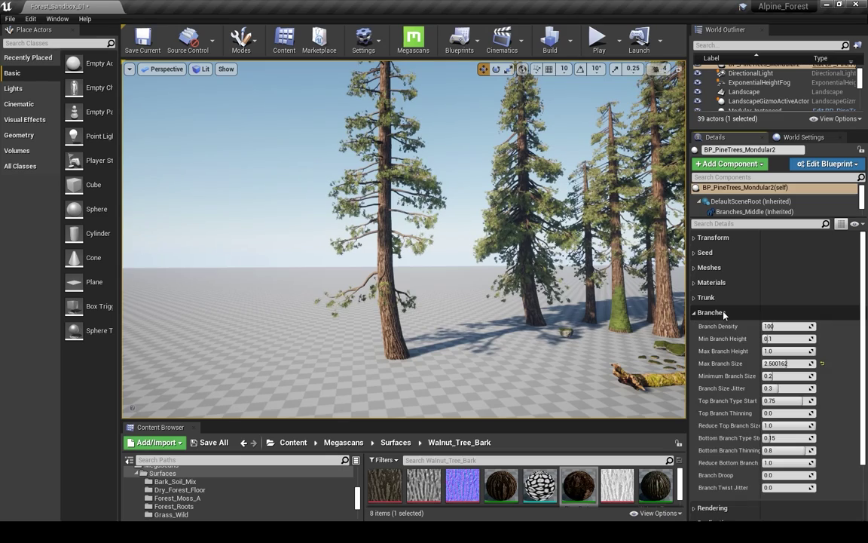
{"action": "scroll", "coordinate": [740, 334], "scroll_direction": "down", "scroll_amount": 3}
{"action": "mouse_move", "coordinate": [743, 342]}
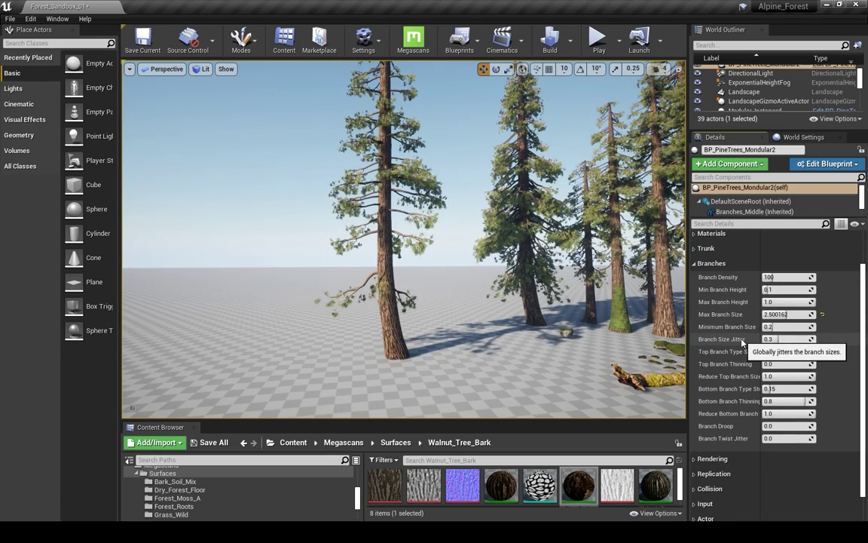
{"action": "mouse_move", "coordinate": [527, 264]}
{"action": "right_mouse_down"}
{"action": "mouse_move", "coordinate": [531, 198]}
{"action": "mouse_move", "coordinate": [526, 262]}
{"action": "mouse_move", "coordinate": [518, 255]}
{"action": "right_mouse_up"}
{"action": "key", "text": "w"}
{"action": "key", "text": "s"}
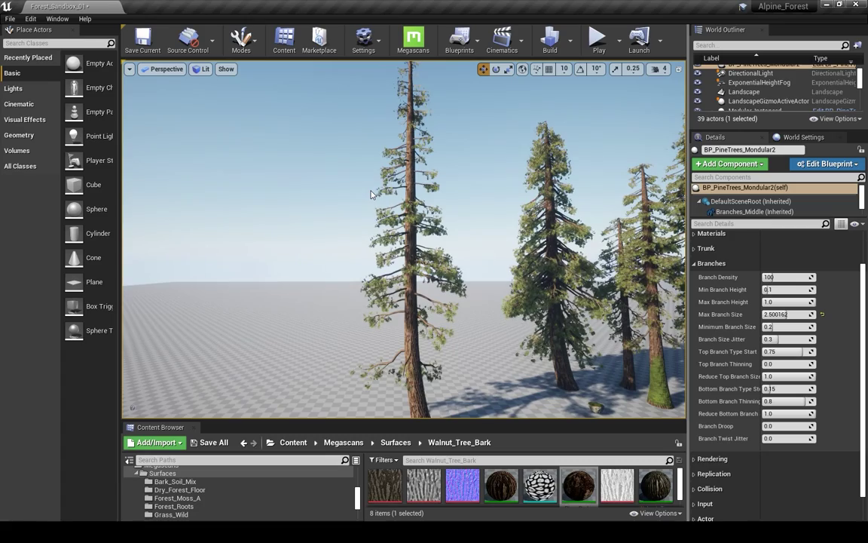
{"action": "key", "text": "w"}
{"action": "right_click_drag", "start_coordinate": [363, 195], "coordinate": [376, 185]}
{"action": "key", "text": "a"}
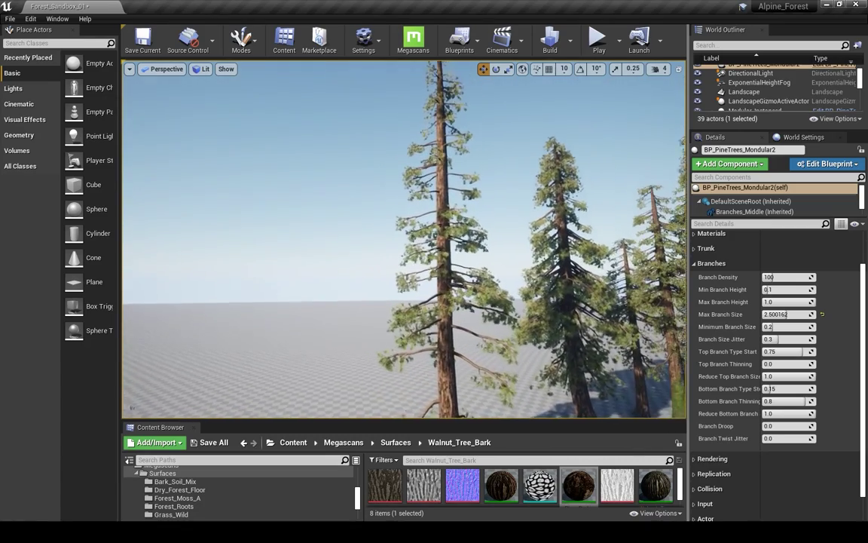
Step: Raise the tree's Branch Density to 190 and view the fuller crown
{"action": "left_click_drag", "start_coordinate": [782, 278], "coordinate": [792, 278]}
{"action": "right_click_drag", "start_coordinate": [562, 260], "coordinate": [579, 271]}
{"action": "key", "text": "s"}
{"action": "key", "text": "w"}
{"action": "key", "text": "s"}
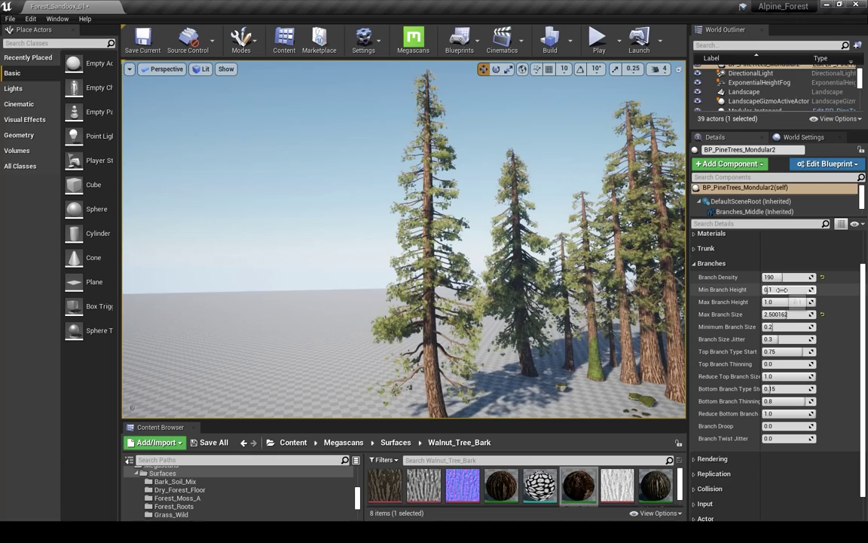
Step: Raise the tree's Min Branch Height to about 0.37 to clear the lower trunk of branches
{"action": "left_click_drag", "start_coordinate": [778, 290], "coordinate": [781, 290]}
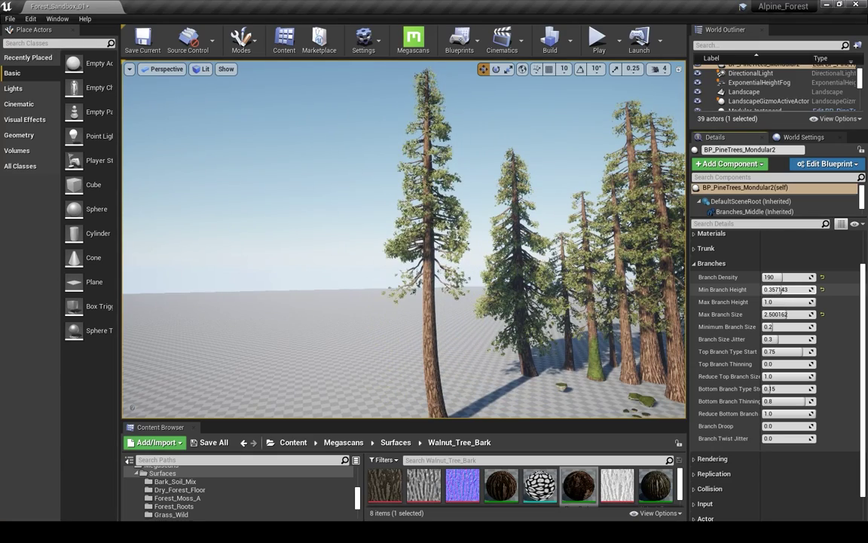
{"action": "right_click_drag", "start_coordinate": [579, 261], "coordinate": [576, 239]}
{"action": "right_click_drag", "start_coordinate": [486, 341], "coordinate": [461, 369]}
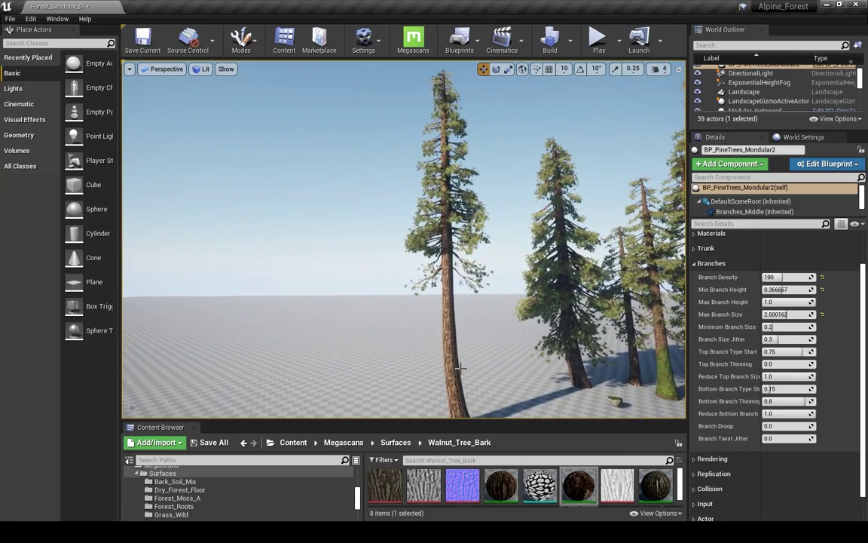
{"action": "right_click_drag", "start_coordinate": [499, 304], "coordinate": [506, 296]}
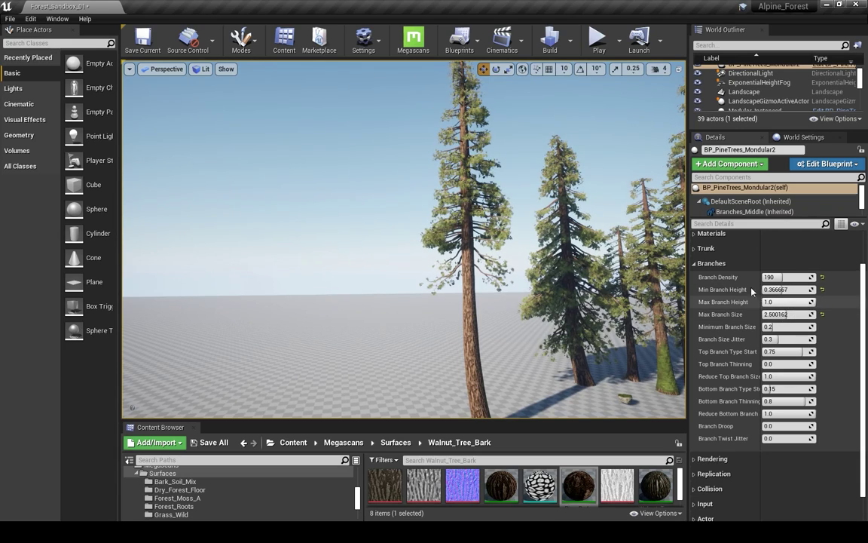
Step: Try adjusting Max Branch Height, keep it at 1.0, and raise Max Branch Size to about 3.29
{"action": "right_click_drag", "start_coordinate": [639, 264], "coordinate": [639, 255]}
{"action": "mouse_move", "coordinate": [809, 303]}
{"action": "left_mouse_down"}
{"action": "mouse_move", "coordinate": [793, 303]}
{"action": "mouse_move", "coordinate": [812, 303]}
{"action": "left_mouse_up"}
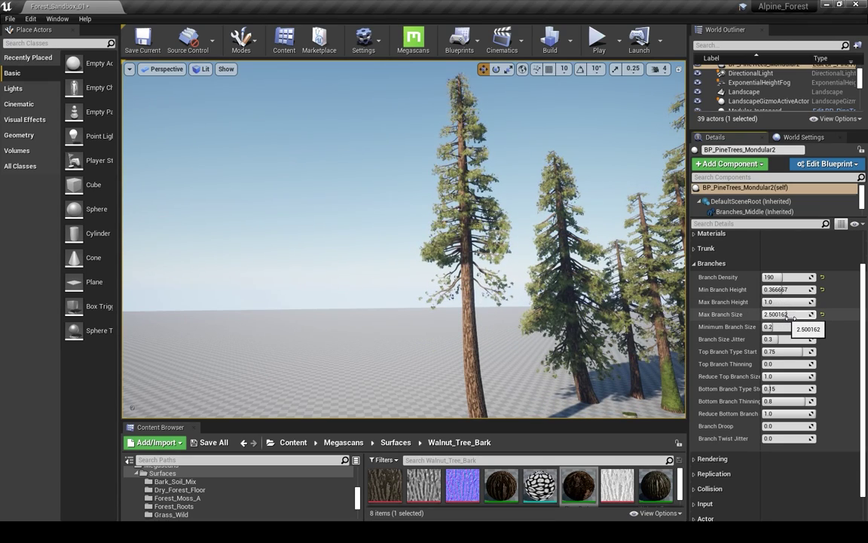
{"action": "mouse_move", "coordinate": [791, 313]}
{"action": "left_mouse_down"}
{"action": "mouse_move", "coordinate": [769, 314]}
{"action": "mouse_move", "coordinate": [784, 313]}
{"action": "left_mouse_up"}
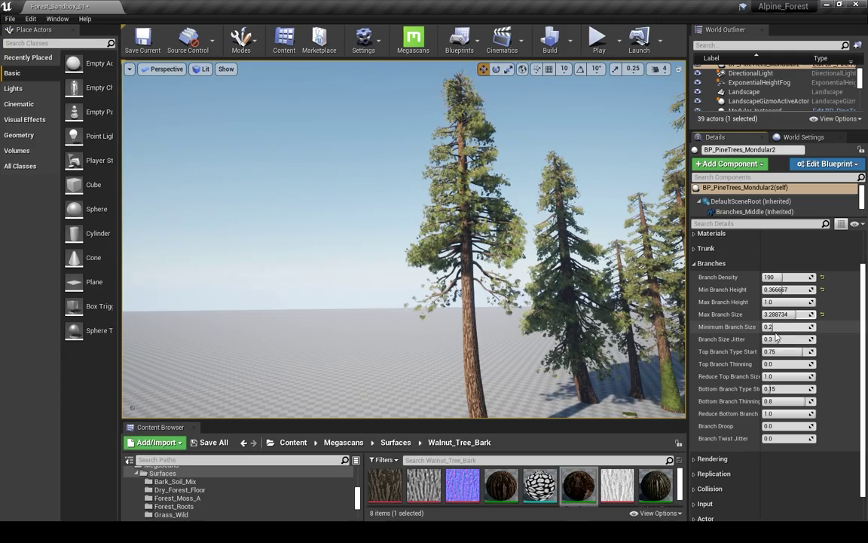
Step: Try a Minimum Branch Size of 1.0 on the tree and reduce it to about 0.13
{"action": "left_click_drag", "start_coordinate": [781, 329], "coordinate": [821, 330]}
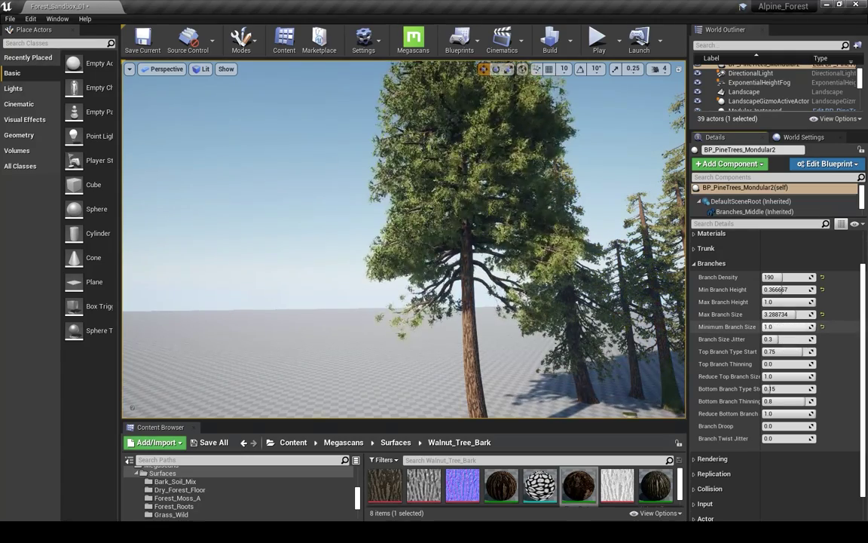
{"action": "right_click_drag", "start_coordinate": [482, 257], "coordinate": [467, 189]}
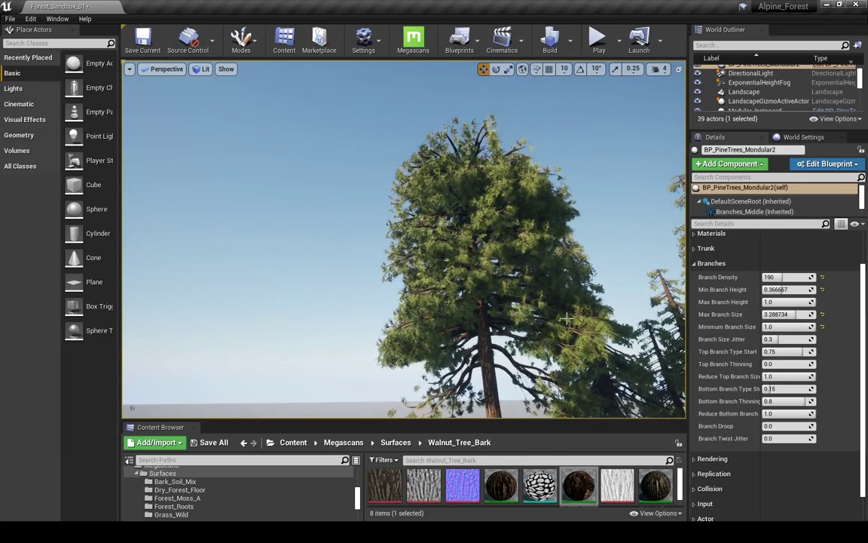
{"action": "right_click_drag", "start_coordinate": [567, 318], "coordinate": [588, 347]}
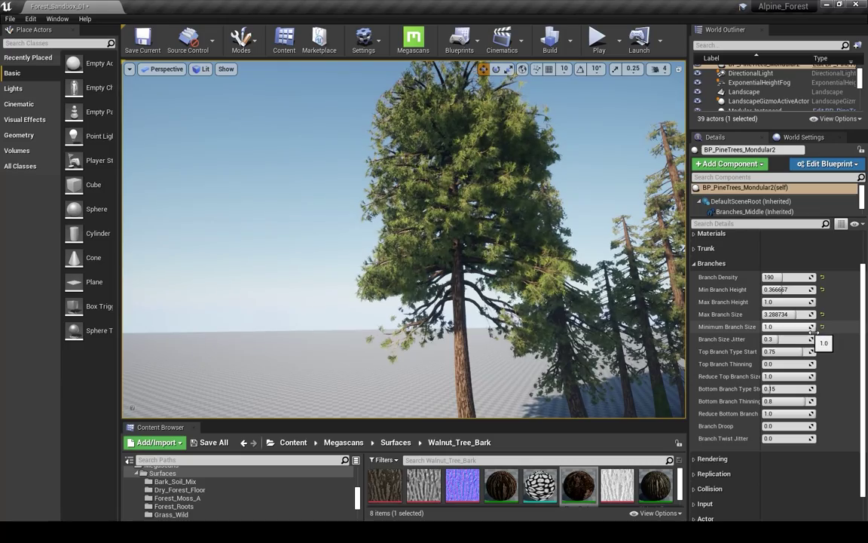
{"action": "left_click_drag", "start_coordinate": [813, 330], "coordinate": [769, 326]}
{"action": "right_click_drag", "start_coordinate": [529, 283], "coordinate": [535, 301]}
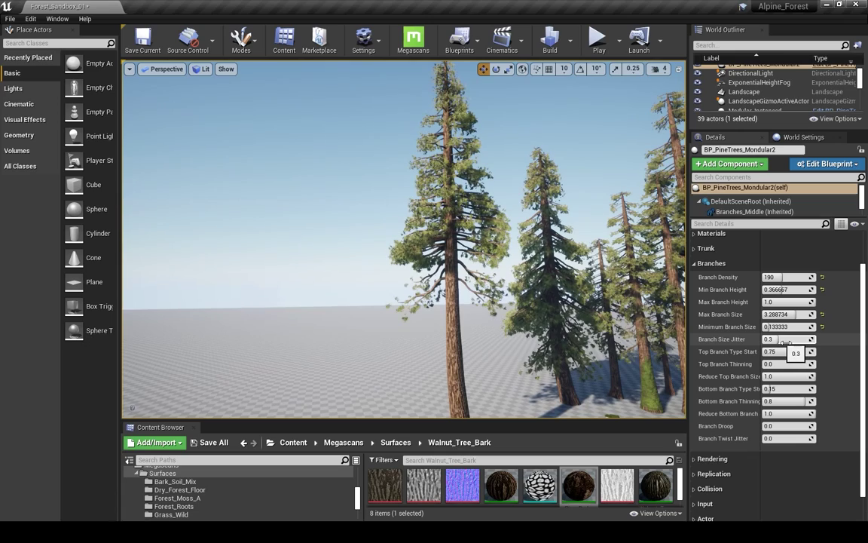
Step: Try a Branch Size Jitter of 0 and view the tree's silhouette
{"action": "left_click_drag", "start_coordinate": [788, 339], "coordinate": [762, 339]}
{"action": "right_click_drag", "start_coordinate": [445, 248], "coordinate": [450, 220]}
{"action": "key", "text": "w"}
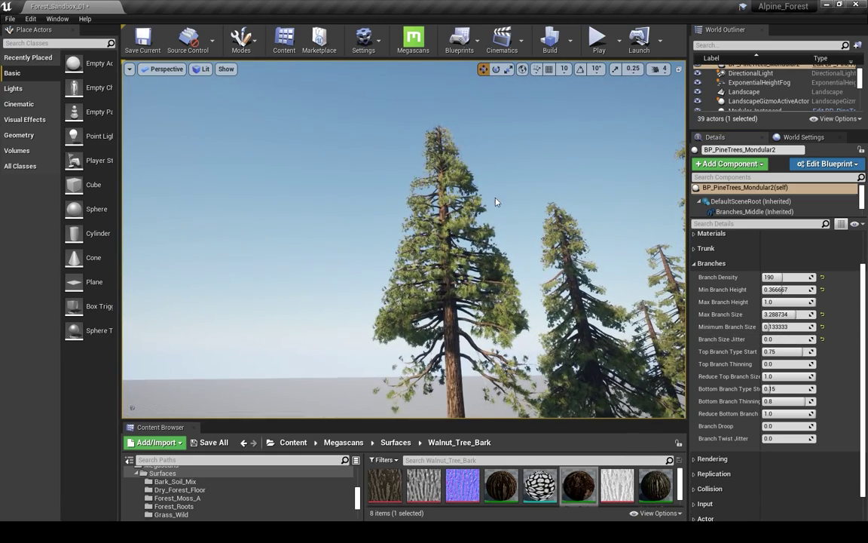
{"action": "key", "text": "a"}
{"action": "right_click_drag", "start_coordinate": [450, 220], "coordinate": [506, 237]}
{"action": "key", "text": "d"}
{"action": "key", "text": "s"}
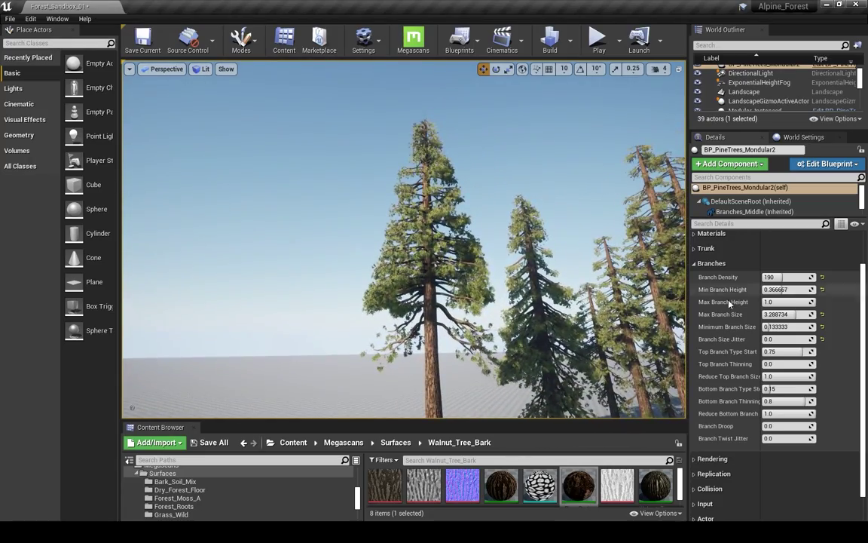
Step: Set the tree's Branch Size Jitter to 0.4 and view the crown from several sides
{"action": "left_click_drag", "start_coordinate": [790, 341], "coordinate": [806, 341]}
{"action": "key", "text": "w"}
{"action": "right_click_drag", "start_coordinate": [506, 237], "coordinate": [574, 228]}
{"action": "key", "text": "a"}
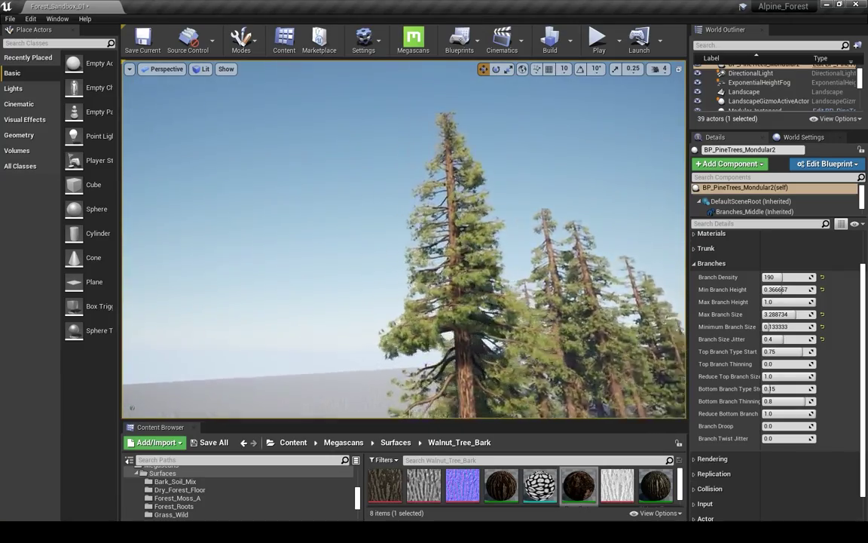
{"action": "key", "text": "w"}
{"action": "right_click_drag", "start_coordinate": [506, 236], "coordinate": [534, 229]}
{"action": "key", "text": "d"}
{"action": "key", "text": "w"}
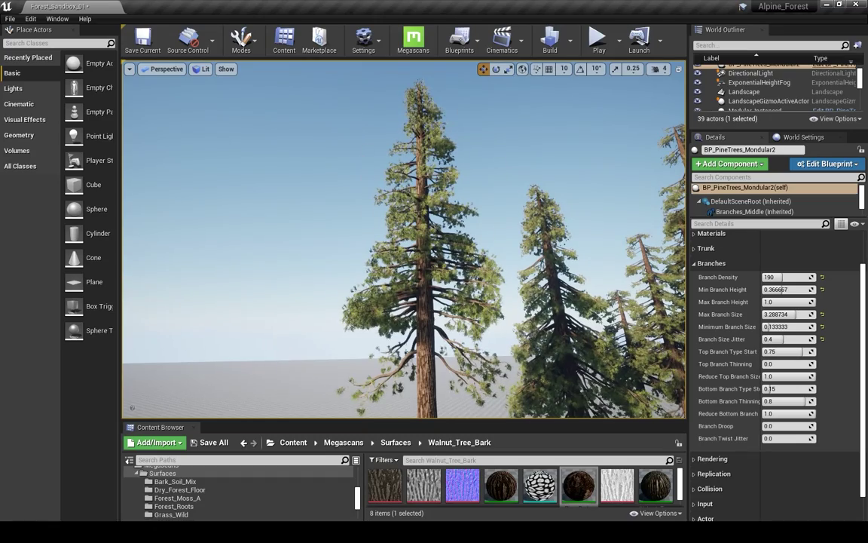
Step: Set Top Branch Type Start to about 0.49 and Top Branch Thinning to about 0.36, with the top branch size reduction reset to 1.0
{"action": "right_click_drag", "start_coordinate": [499, 308], "coordinate": [507, 297]}
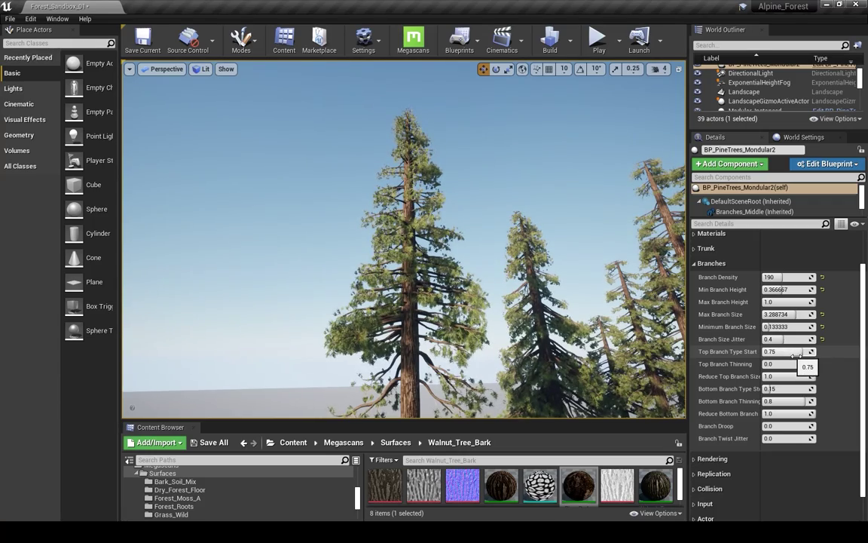
{"action": "mouse_move", "coordinate": [797, 354]}
{"action": "left_mouse_down"}
{"action": "mouse_move", "coordinate": [811, 354]}
{"action": "mouse_move", "coordinate": [797, 351]}
{"action": "left_mouse_up"}
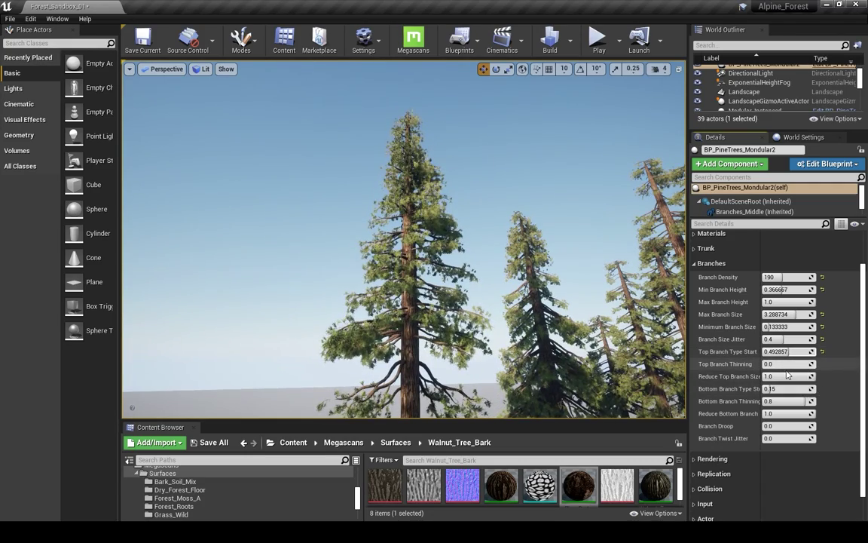
{"action": "mouse_move", "coordinate": [797, 367]}
{"action": "left_mouse_down"}
{"action": "mouse_move", "coordinate": [770, 364]}
{"action": "mouse_move", "coordinate": [781, 364]}
{"action": "left_mouse_up"}
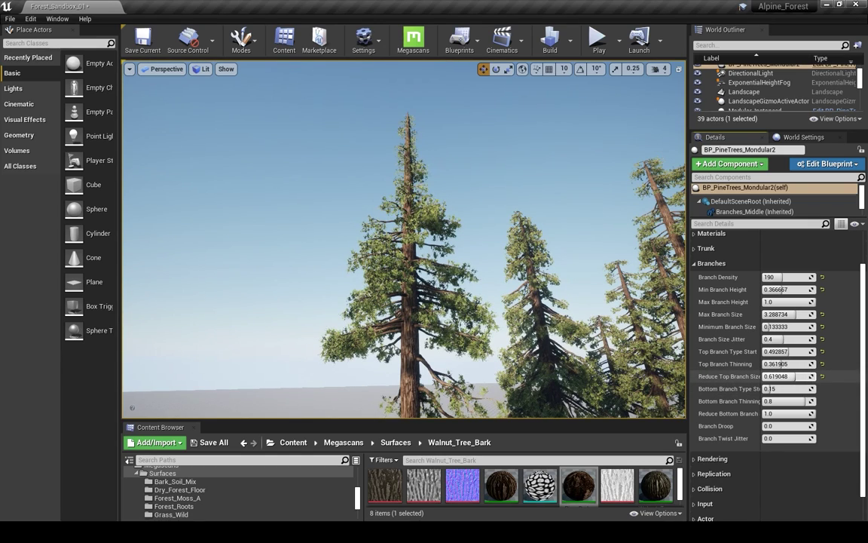
{"action": "left_click", "coordinate": [822, 376]}
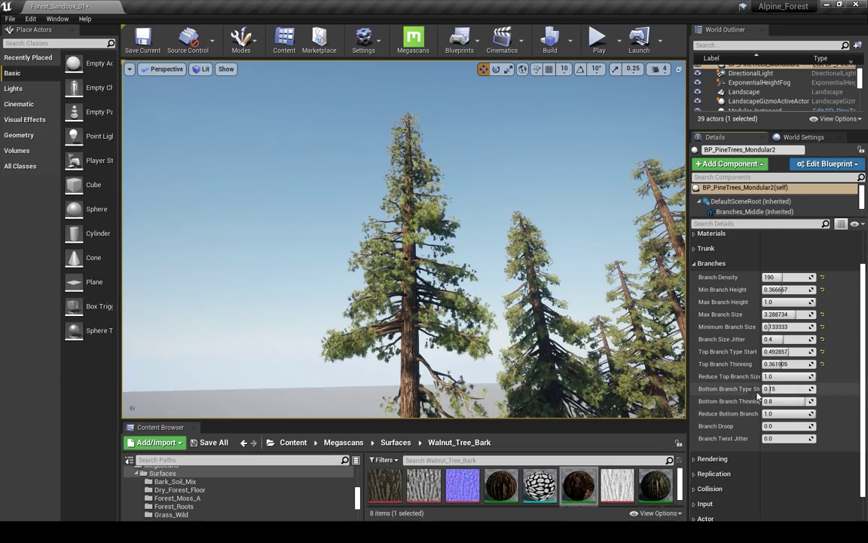
Step: Try a Bottom Branch Type Start of about 0.09 and raise it to about 0.18
{"action": "right_click_drag", "start_coordinate": [435, 307], "coordinate": [438, 318]}
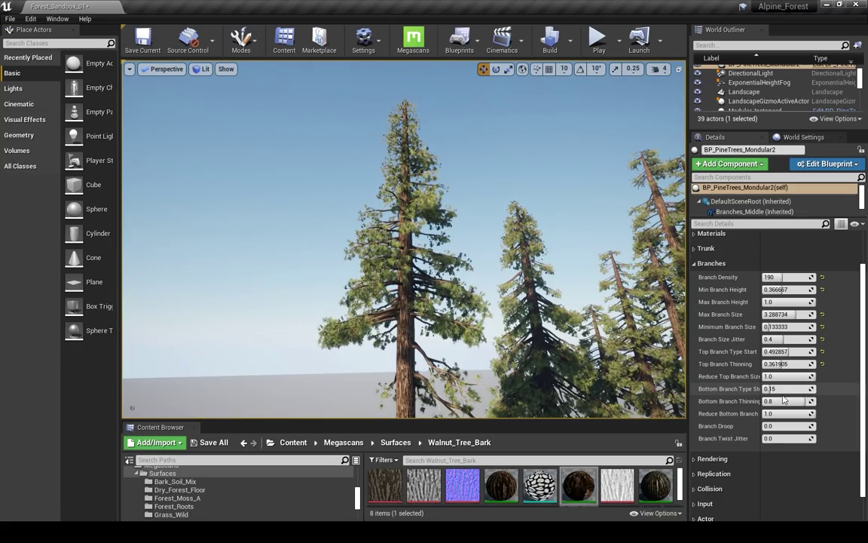
{"action": "mouse_move", "coordinate": [783, 391]}
{"action": "left_mouse_down"}
{"action": "mouse_move", "coordinate": [799, 392]}
{"action": "mouse_move", "coordinate": [767, 389]}
{"action": "left_mouse_up"}
{"action": "right_click_drag", "start_coordinate": [595, 324], "coordinate": [598, 346]}
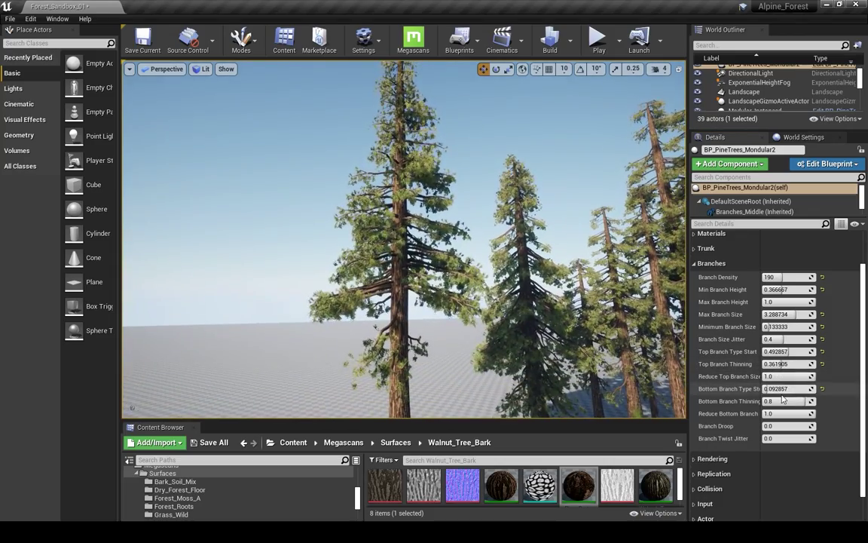
{"action": "mouse_move", "coordinate": [785, 394]}
{"action": "left_mouse_down"}
{"action": "mouse_move", "coordinate": [796, 394]}
{"action": "mouse_move", "coordinate": [762, 389]}
{"action": "mouse_move", "coordinate": [772, 389]}
{"action": "left_mouse_up"}
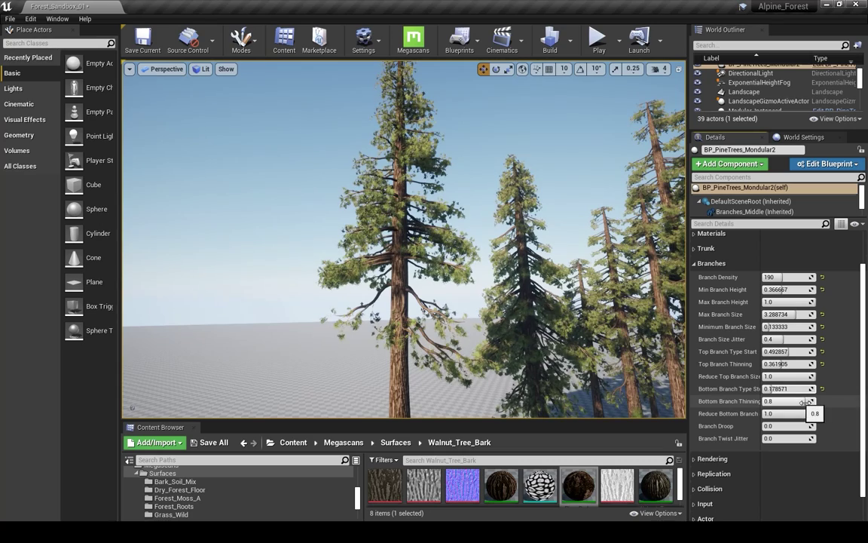
Step: Set the tree's Bottom Branch Thinning to about 0.57 and its bottom branch size reduction to about 0.78
{"action": "mouse_move", "coordinate": [807, 401]}
{"action": "left_mouse_down"}
{"action": "mouse_move", "coordinate": [776, 401]}
{"action": "mouse_move", "coordinate": [792, 401]}
{"action": "left_mouse_up"}
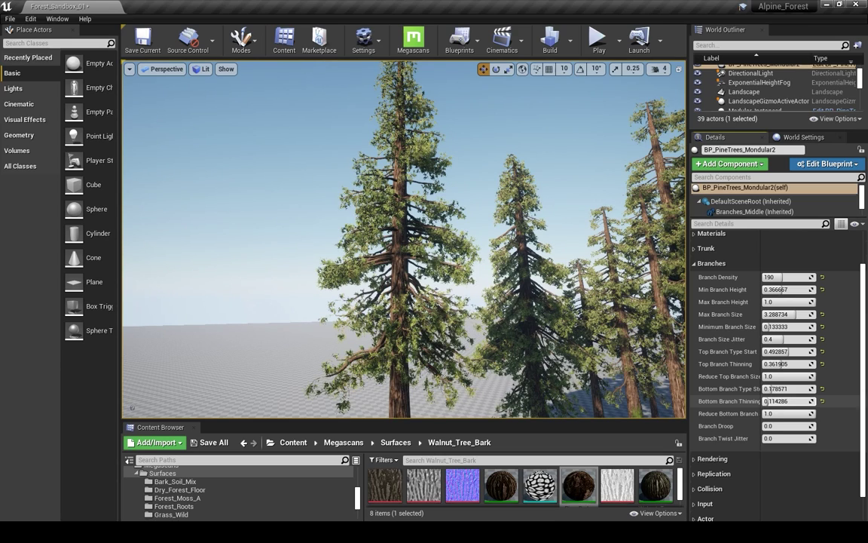
{"action": "left_click_drag", "start_coordinate": [784, 401], "coordinate": [798, 401]}
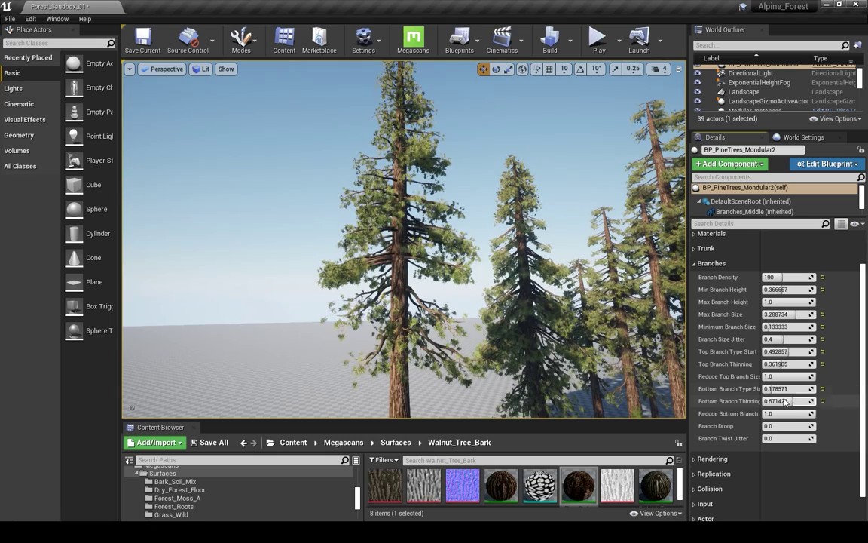
{"action": "left_click_drag", "start_coordinate": [808, 413], "coordinate": [788, 413]}
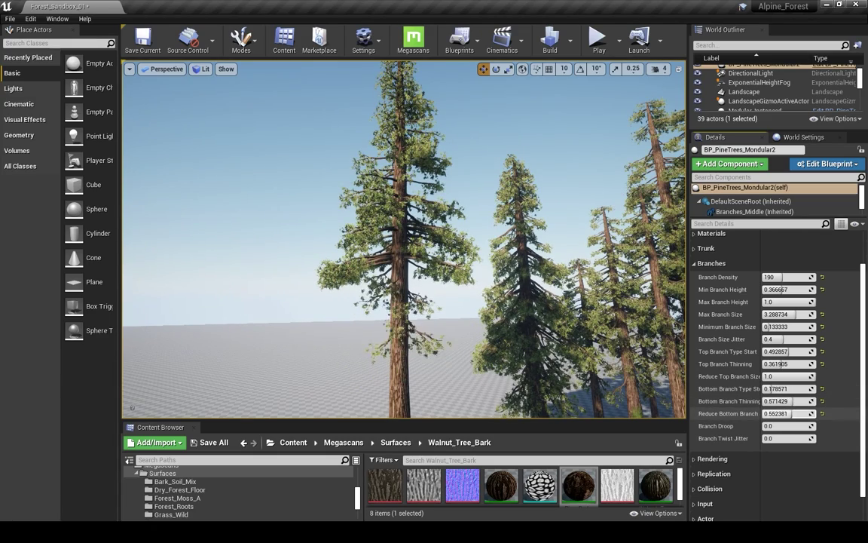
{"action": "mouse_move", "coordinate": [558, 302]}
{"action": "right_mouse_down"}
{"action": "mouse_move", "coordinate": [563, 293]}
{"action": "mouse_move", "coordinate": [559, 321]}
{"action": "mouse_move", "coordinate": [549, 316]}
{"action": "right_mouse_up"}
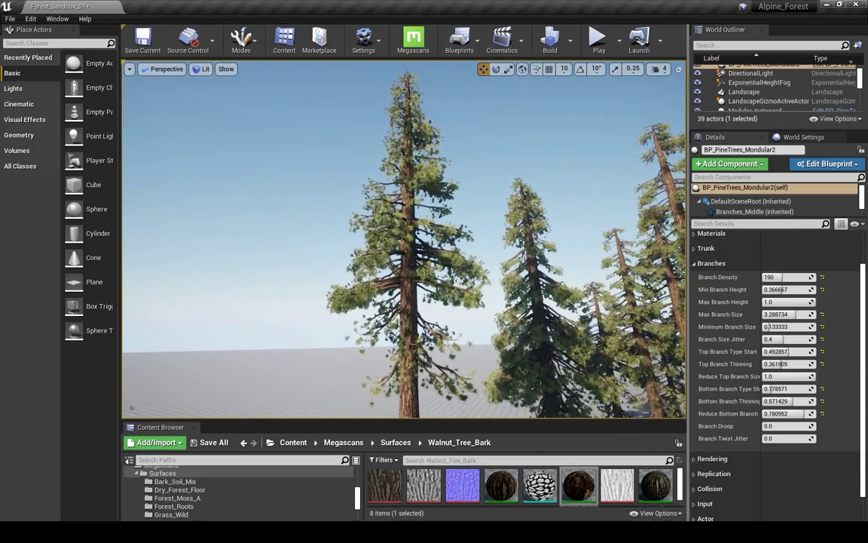
Step: Try a Branch Droop of -30 on the tree and change it to 30
{"action": "left_click", "coordinate": [790, 427]}
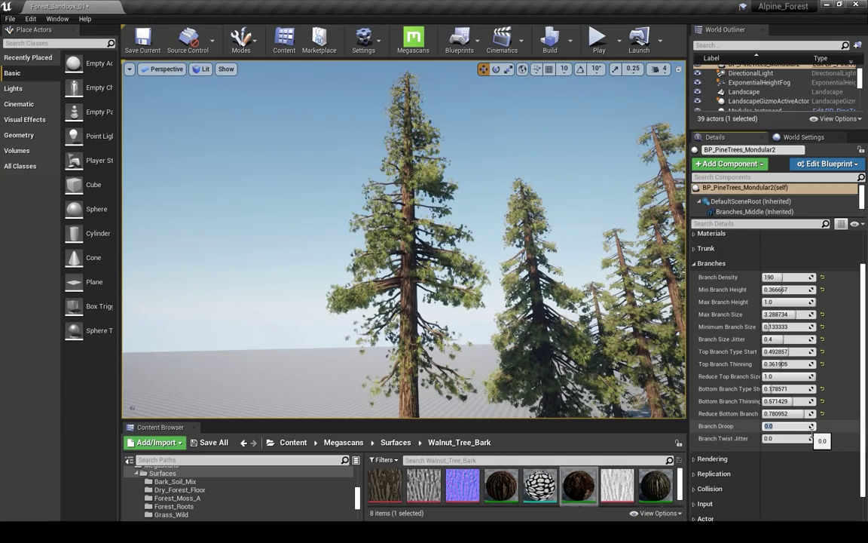
{"action": "type", "text": "-30"}
{"action": "key", "text": "Return"}
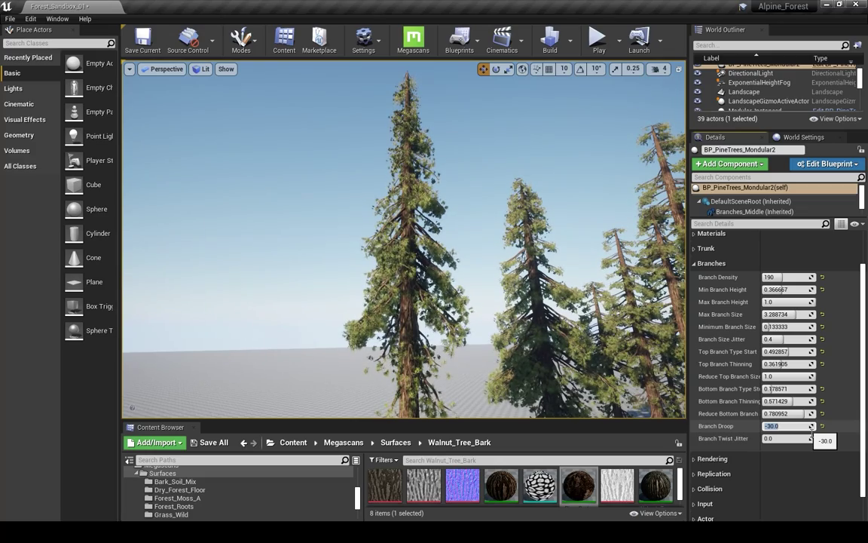
{"action": "type", "text": "30"}
{"action": "key", "text": "Return"}
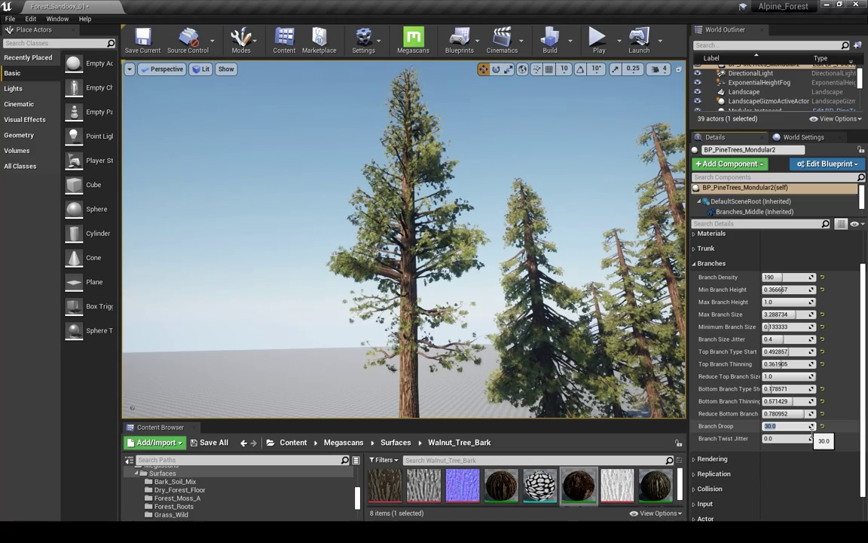
Step: Expand the tree's Meshes settings and review the custom branch type option
{"action": "scroll", "coordinate": [701, 339], "scroll_direction": "up", "scroll_amount": 3}
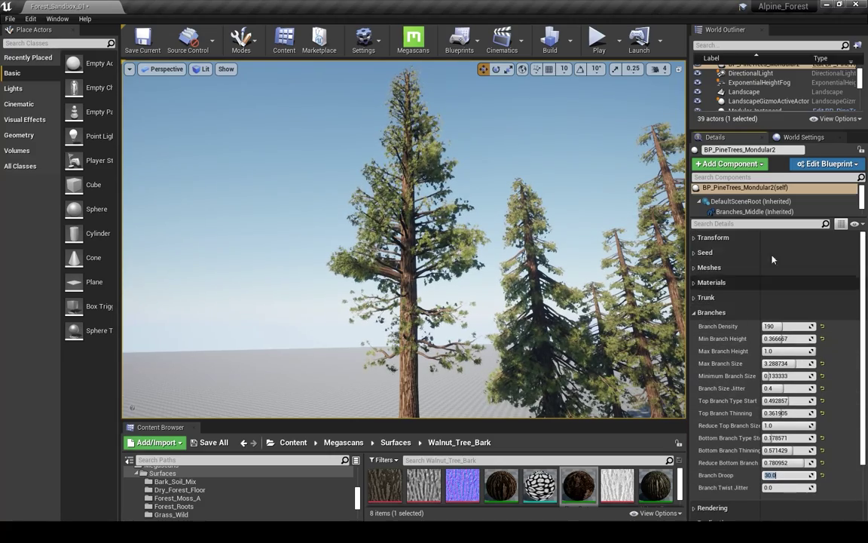
{"action": "left_click", "coordinate": [707, 268]}
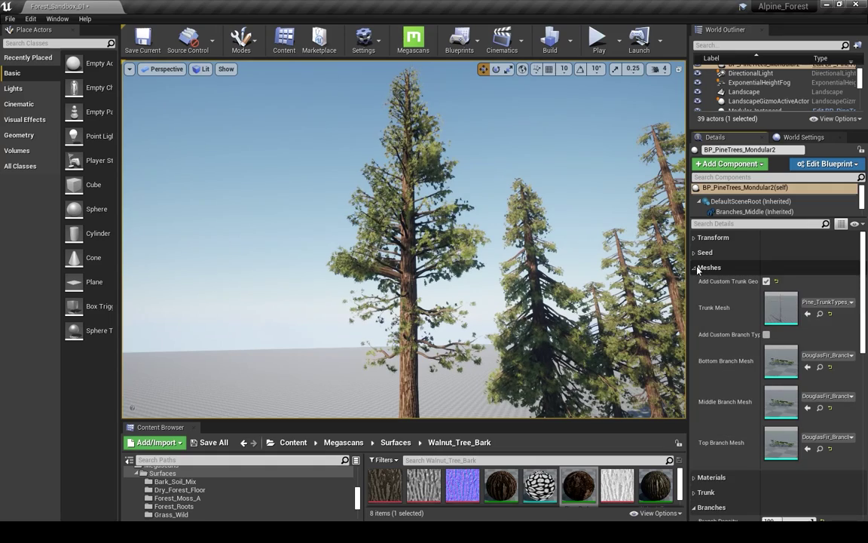
{"action": "left_click", "coordinate": [767, 335]}
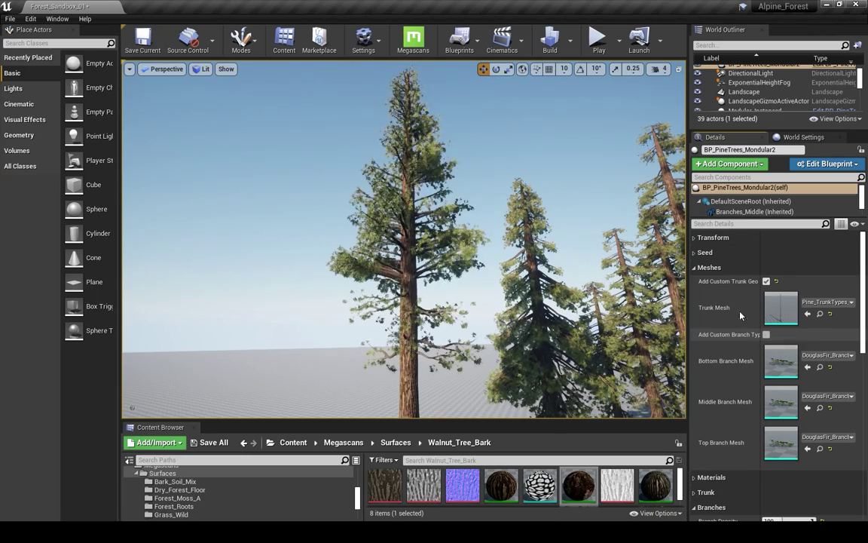
Step: Collapse the tree's Meshes settings and set its Branch Droop to -10
{"action": "left_click", "coordinate": [709, 268]}
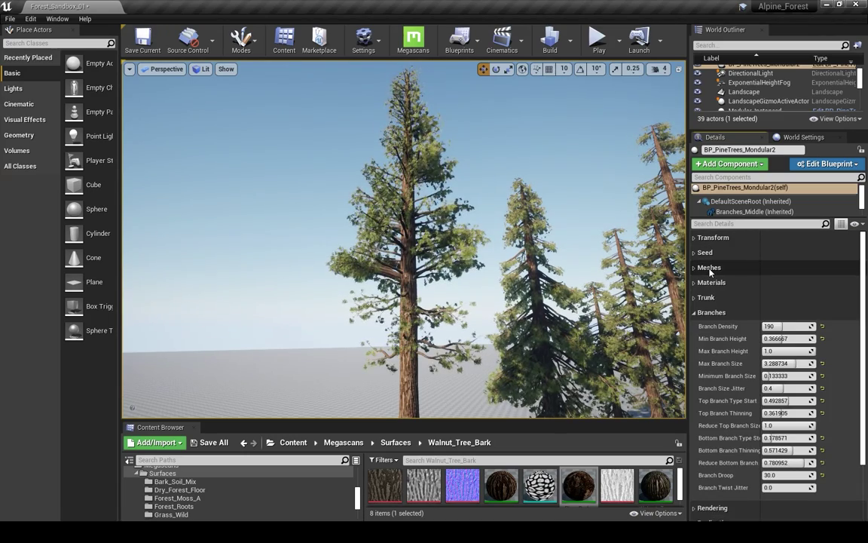
{"action": "scroll", "coordinate": [754, 362], "scroll_direction": "down", "scroll_amount": 2}
{"action": "left_click", "coordinate": [803, 443]}
{"action": "type", "text": "-10"}
{"action": "key", "text": "Return"}
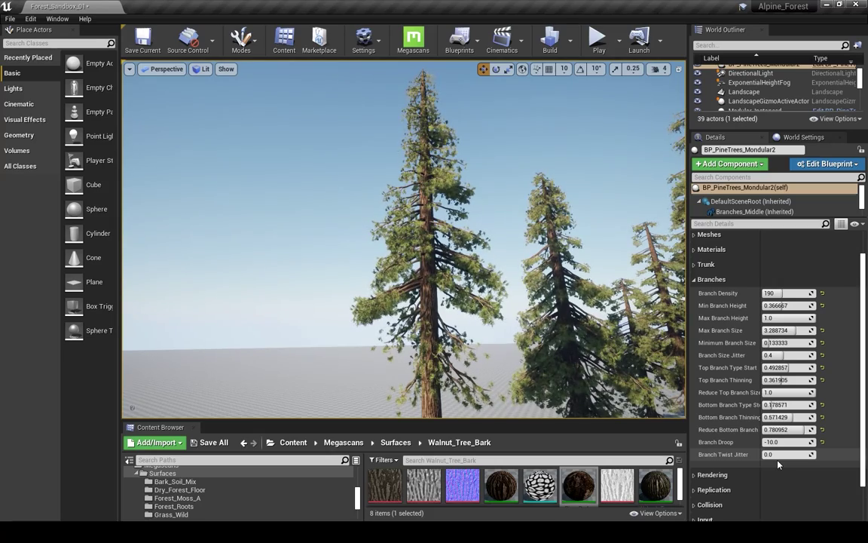
Step: Set the tree's Branch Twist Jitter to 40 and view the tree from another angle
{"action": "left_click", "coordinate": [797, 454]}
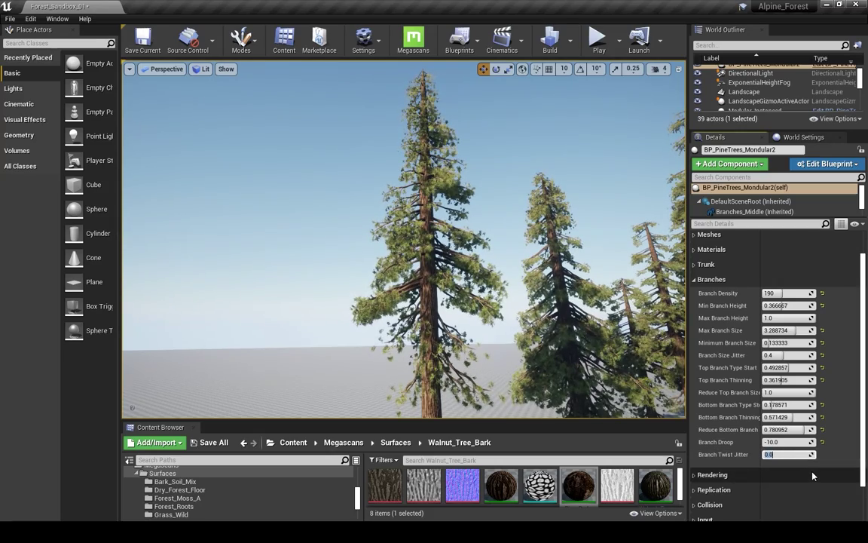
{"action": "type", "text": "40"}
{"action": "key", "text": "Return"}
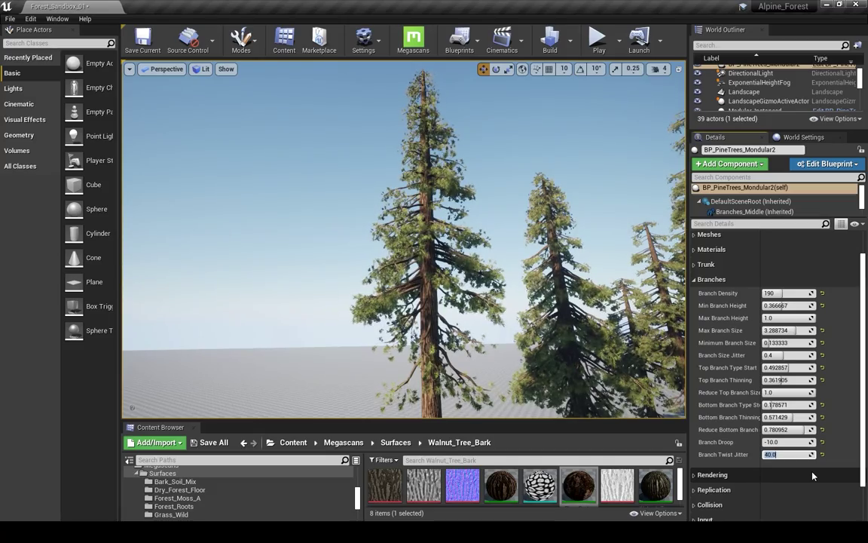
{"action": "right_click_drag", "start_coordinate": [495, 311], "coordinate": [452, 285]}
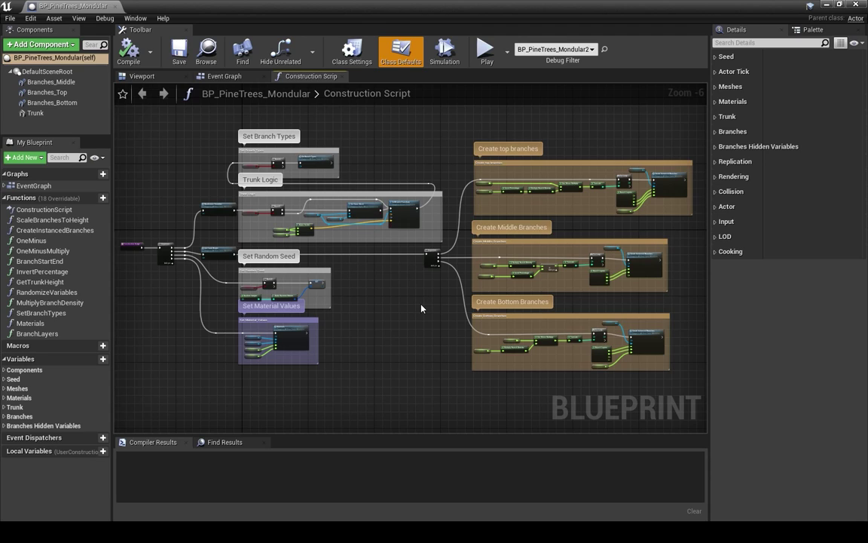
Step: Examine the Randomize Variables function called in the tree blueprint's Construction Script, and return to the script
{"action": "scroll", "coordinate": [247, 249], "scroll_direction": "up", "scroll_amount": 2}
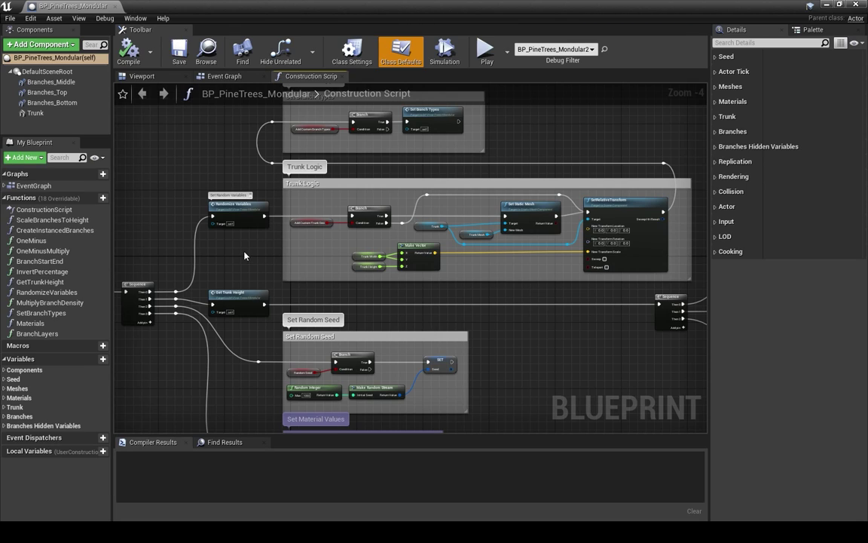
{"action": "right_click_drag", "start_coordinate": [246, 250], "coordinate": [232, 266]}
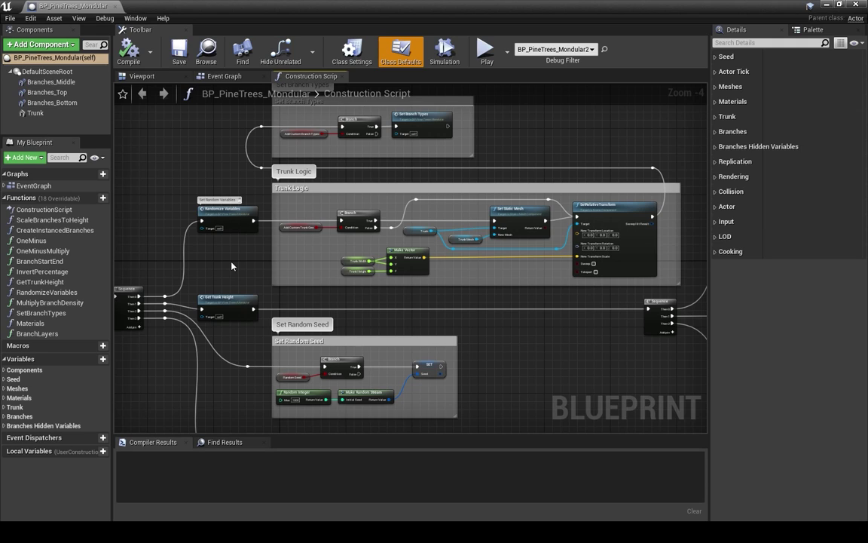
{"action": "right_click_drag", "start_coordinate": [233, 266], "coordinate": [226, 277]}
{"action": "left_click", "coordinate": [218, 226]}
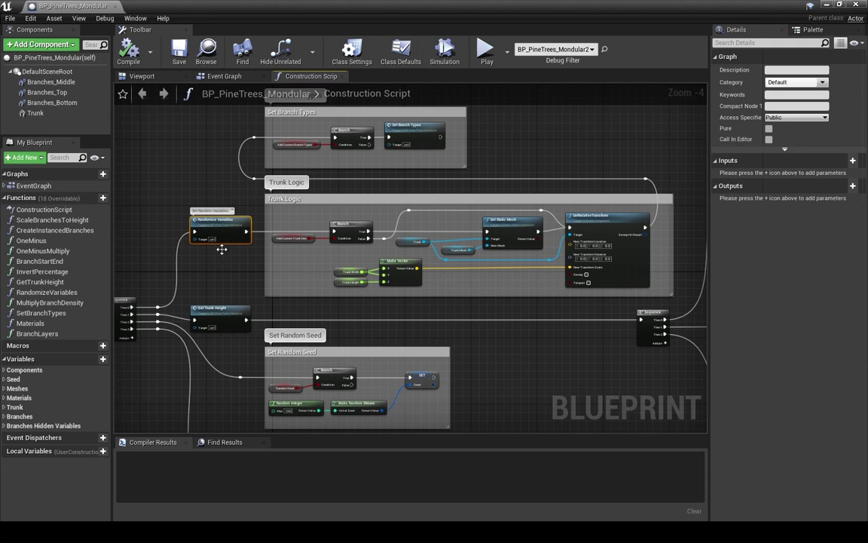
{"action": "double_click", "coordinate": [219, 226]}
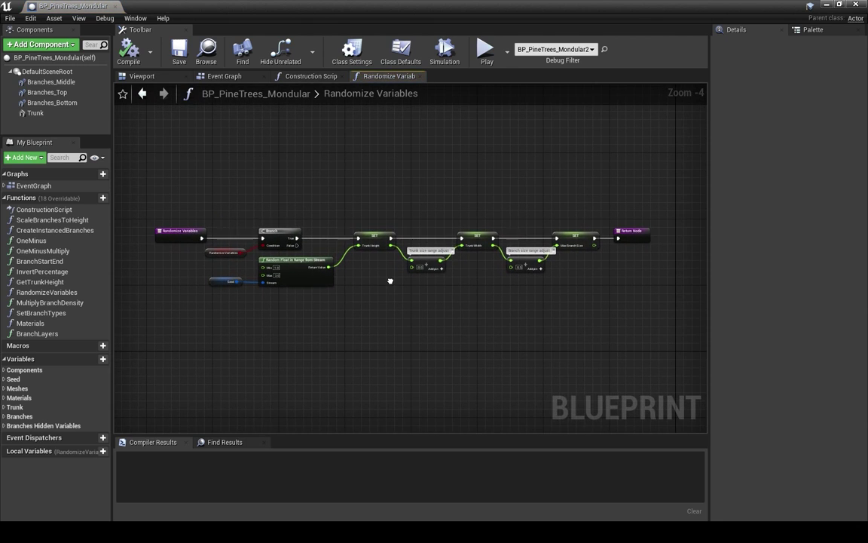
{"action": "left_click", "coordinate": [419, 76]}
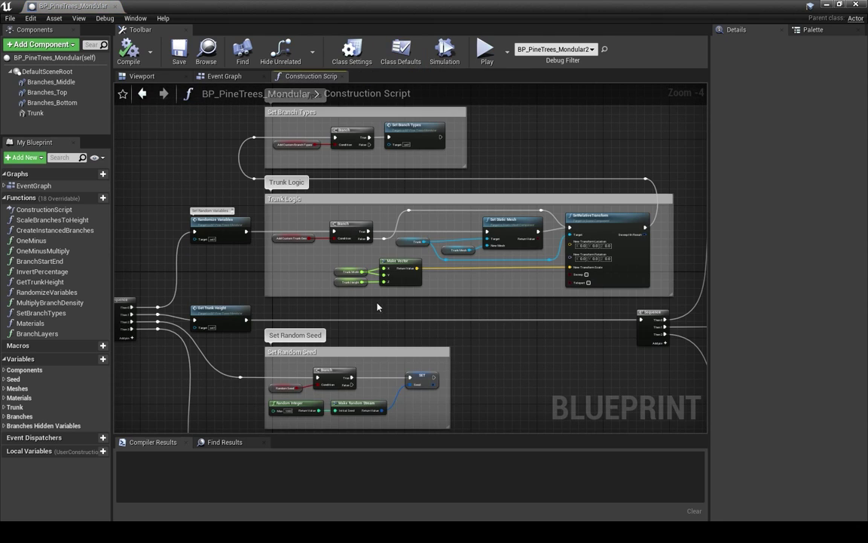
Step: Examine the Trunk Logic group, highlighting its custom trunk Branch check and the Make Vector fed by Trunk Width and Trunk Height
{"action": "right_click_drag", "start_coordinate": [461, 313], "coordinate": [457, 328]}
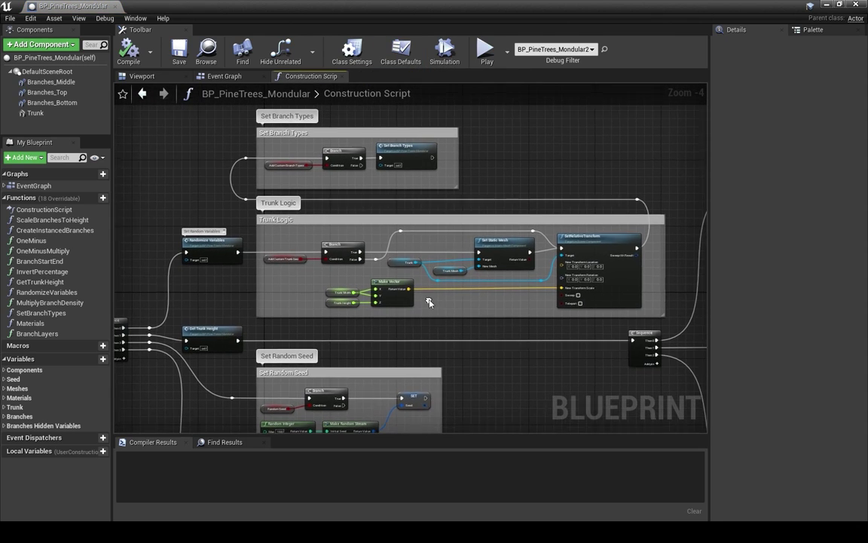
{"action": "scroll", "coordinate": [324, 253], "scroll_direction": "up", "scroll_amount": 2}
{"action": "left_click_drag", "start_coordinate": [295, 243], "coordinate": [355, 260]}
{"action": "right_click_drag", "start_coordinate": [538, 369], "coordinate": [385, 359]}
{"action": "scroll", "coordinate": [416, 356], "scroll_direction": "down", "scroll_amount": 1}
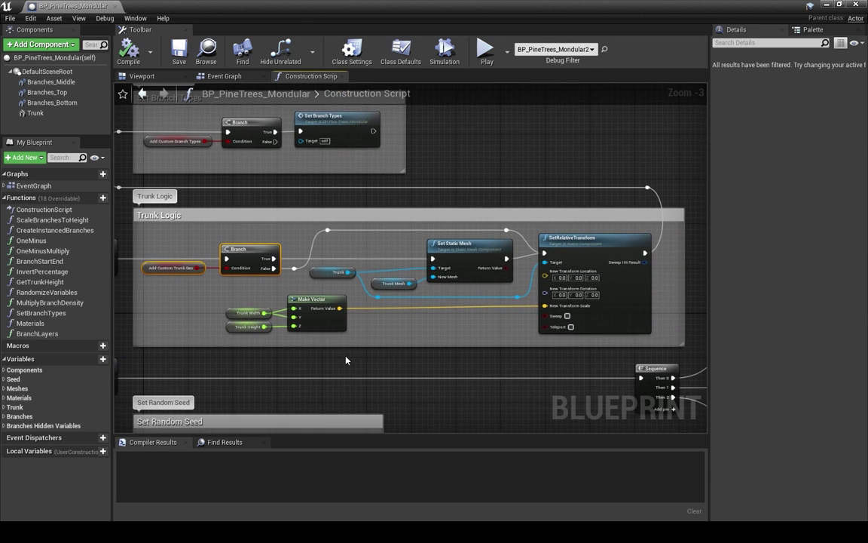
{"action": "left_click_drag", "start_coordinate": [217, 283], "coordinate": [363, 335]}
{"action": "right_click_drag", "start_coordinate": [383, 363], "coordinate": [334, 361]}
{"action": "right_click_drag", "start_coordinate": [471, 337], "coordinate": [489, 346]}
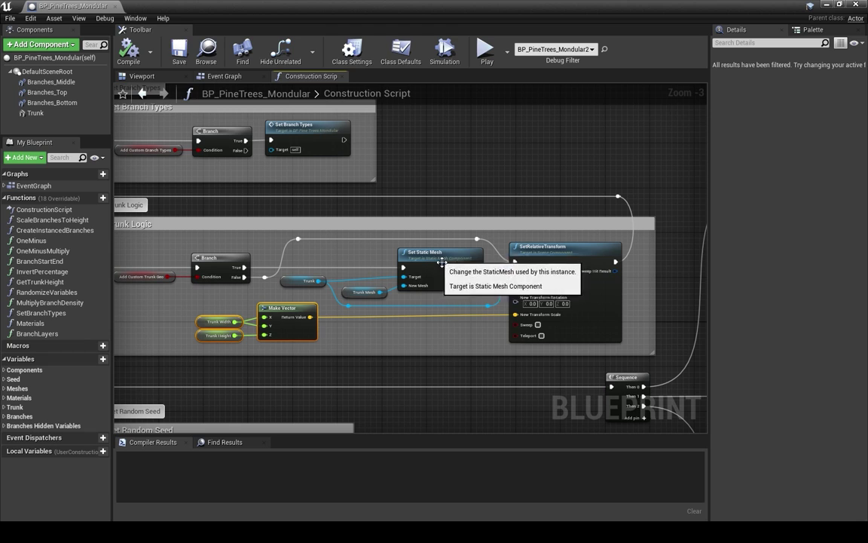
Step: Examine the Set Branch Types group above the trunk logic in the Construction Script
{"action": "right_click_drag", "start_coordinate": [336, 176], "coordinate": [492, 166]}
{"action": "scroll", "coordinate": [492, 166], "scroll_direction": "down", "scroll_amount": 1}
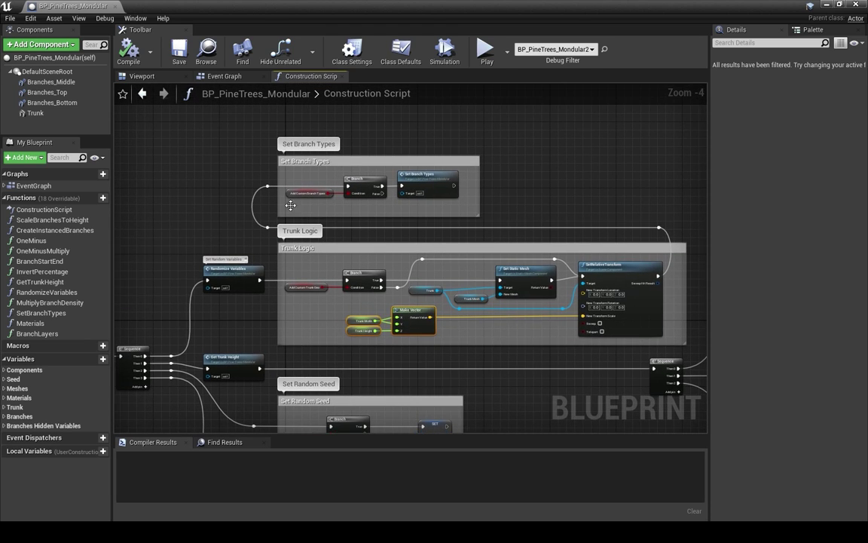
{"action": "right_click_drag", "start_coordinate": [375, 134], "coordinate": [371, 167]}
{"action": "right_click_drag", "start_coordinate": [529, 205], "coordinate": [489, 187]}
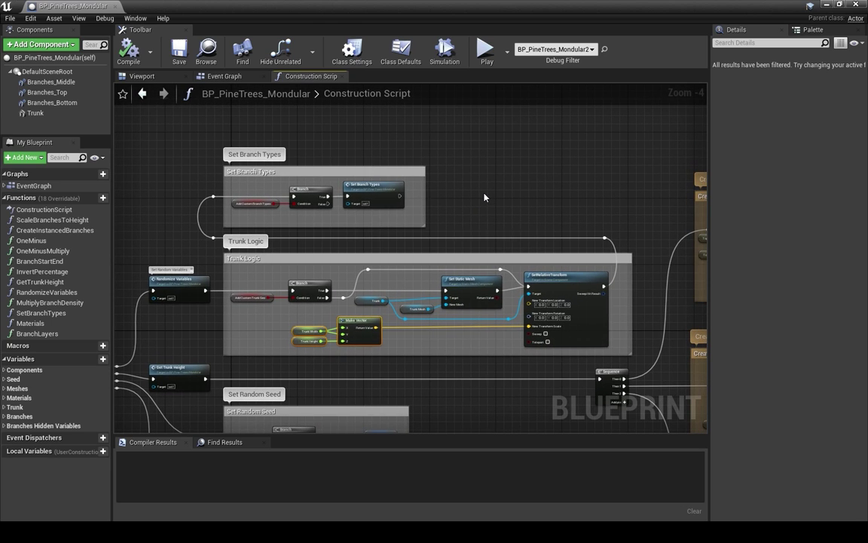
Step: Review the Create top branches, Create Middle Branches and Create Bottom Branches groups in the Construction Script
{"action": "right_click_drag", "start_coordinate": [458, 173], "coordinate": [297, 124]}
{"action": "right_click_drag", "start_coordinate": [401, 142], "coordinate": [254, 159]}
{"action": "scroll", "coordinate": [213, 149], "scroll_direction": "down", "scroll_amount": 2}
{"action": "scroll", "coordinate": [295, 166], "scroll_direction": "up", "scroll_amount": 1}
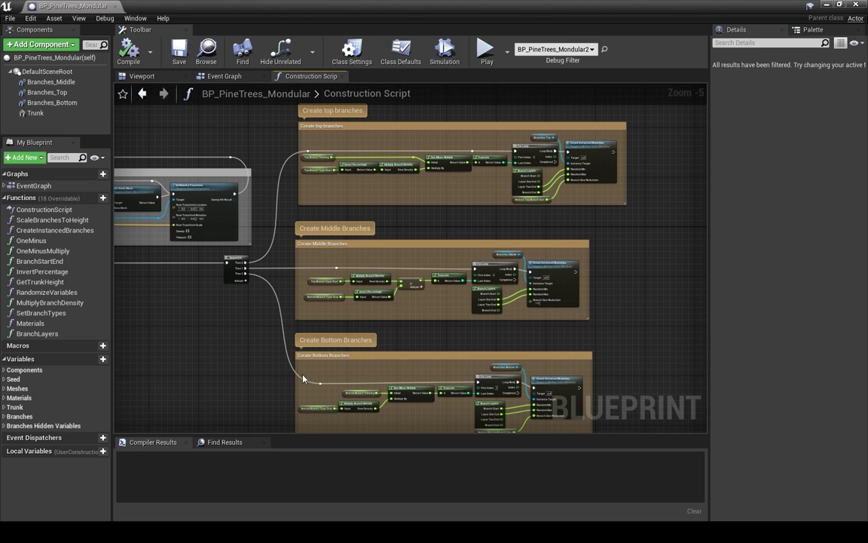
{"action": "right_click_drag", "start_coordinate": [620, 303], "coordinate": [621, 329]}
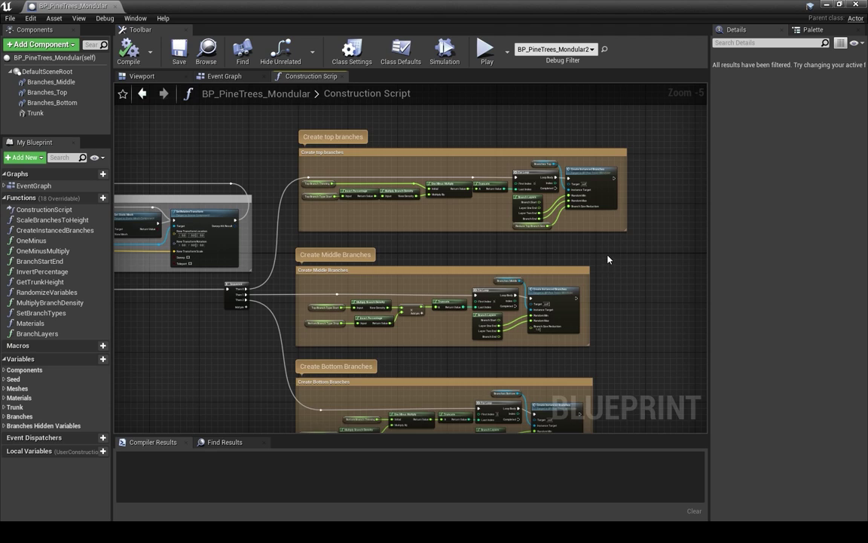
{"action": "right_click_drag", "start_coordinate": [606, 255], "coordinate": [597, 301]}
Step: Inspect the Invert Percentage, Multiply Branch Density and One Minus Multiply functions used in the Create top branches group
{"action": "scroll", "coordinate": [492, 288], "scroll_direction": "up", "scroll_amount": 2}
{"action": "mouse_move", "coordinate": [454, 291]}
{"action": "right_mouse_down"}
{"action": "mouse_move", "coordinate": [517, 304]}
{"action": "mouse_move", "coordinate": [446, 307]}
{"action": "right_mouse_up"}
{"action": "scroll", "coordinate": [517, 305], "scroll_direction": "down", "scroll_amount": 1}
{"action": "scroll", "coordinate": [517, 305], "scroll_direction": "up", "scroll_amount": 1}
{"action": "right_click_drag", "start_coordinate": [304, 254], "coordinate": [339, 266]}
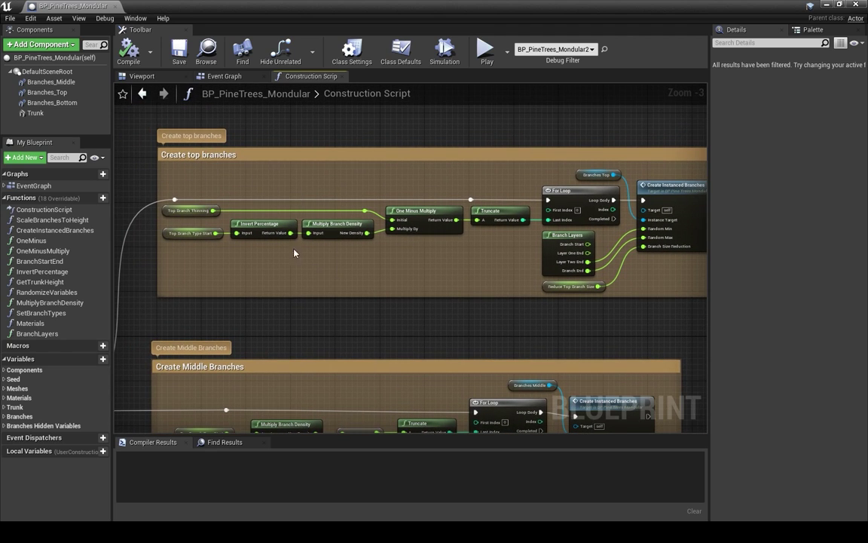
{"action": "double_click", "coordinate": [273, 232]}
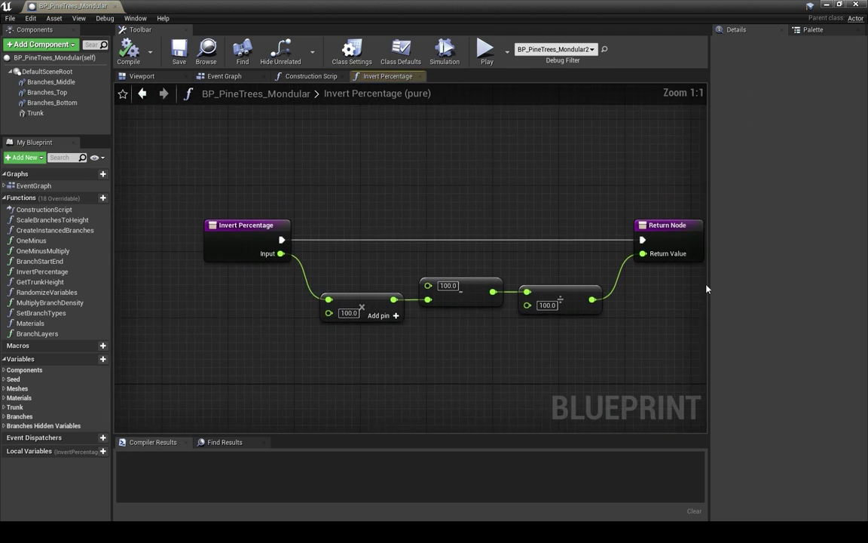
{"action": "left_click", "coordinate": [418, 76]}
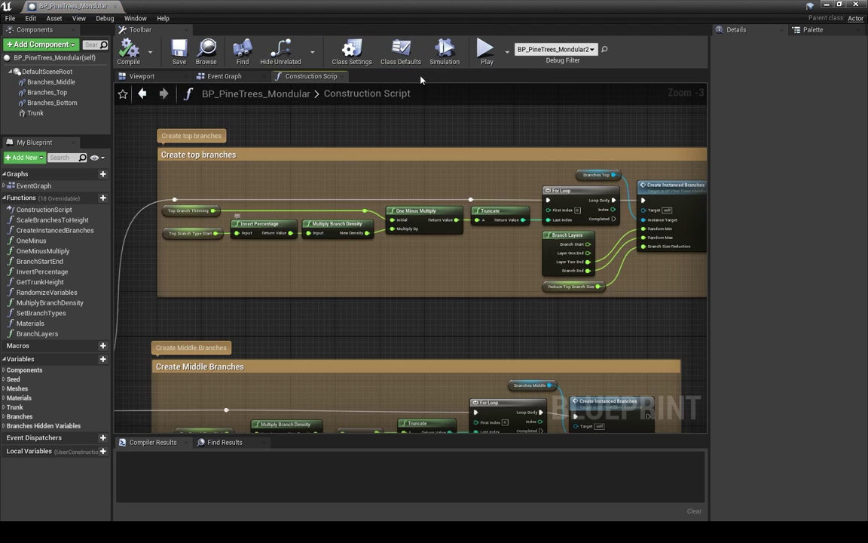
{"action": "double_click", "coordinate": [369, 214]}
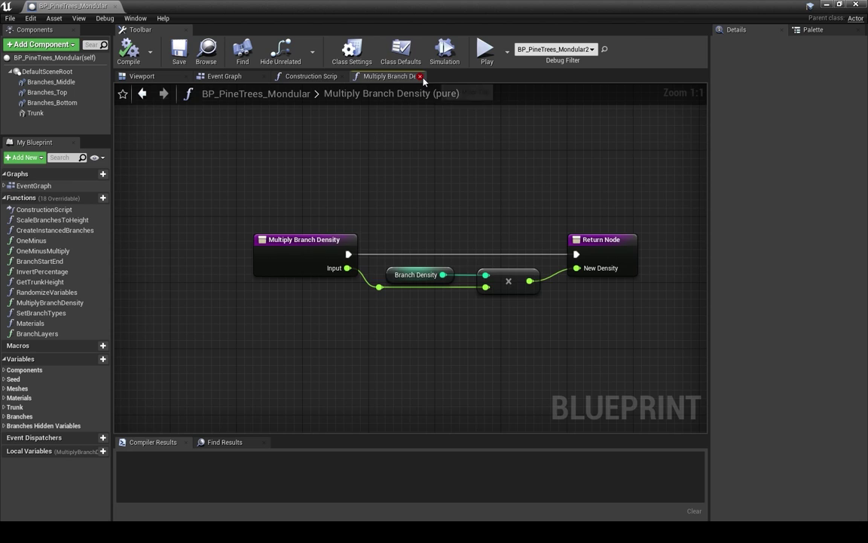
{"action": "left_click", "coordinate": [420, 76]}
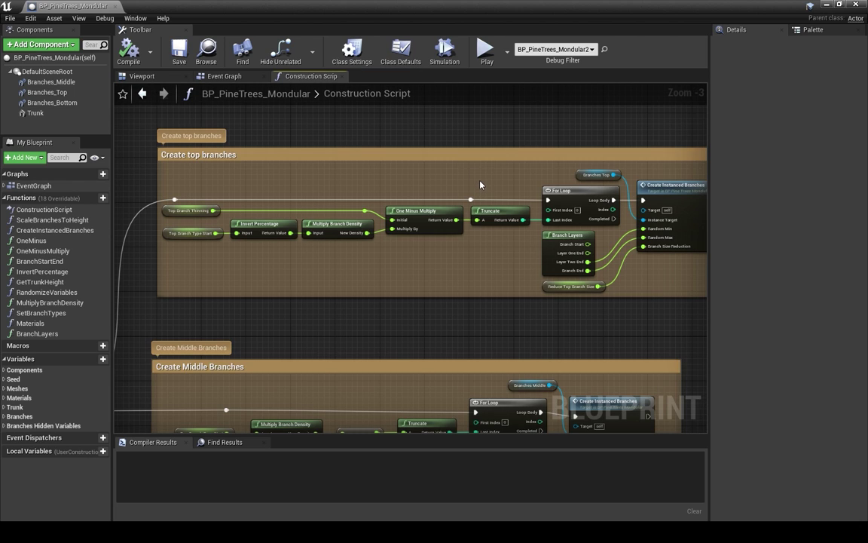
{"action": "double_click", "coordinate": [445, 217]}
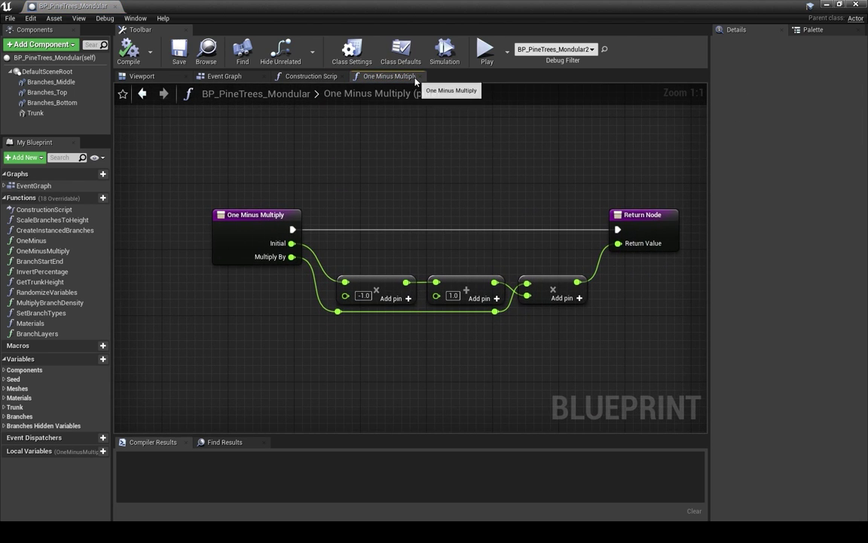
{"action": "left_click", "coordinate": [420, 76]}
Step: Open the Create Instanced Branches function from the top branches group and review its Add Instance inputs
{"action": "right_click_drag", "start_coordinate": [361, 165], "coordinate": [339, 164]}
{"action": "right_click_drag", "start_coordinate": [532, 304], "coordinate": [548, 300]}
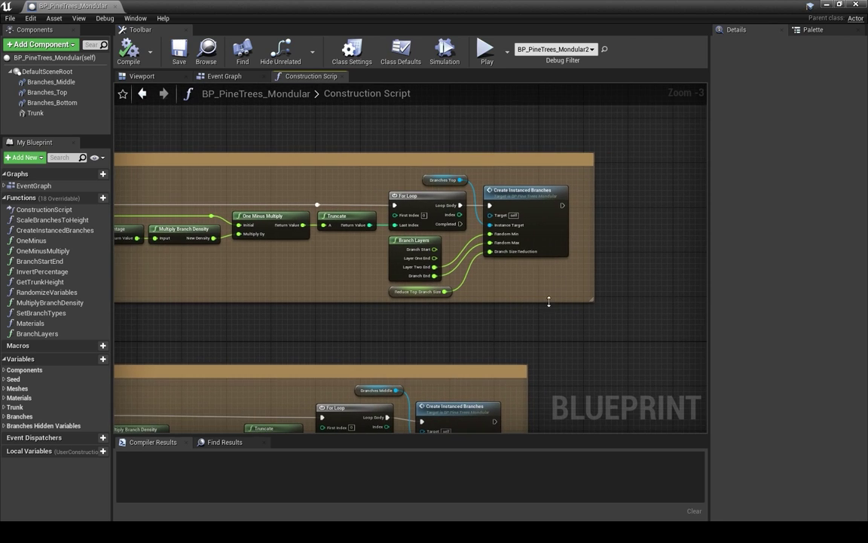
{"action": "double_click", "coordinate": [536, 197]}
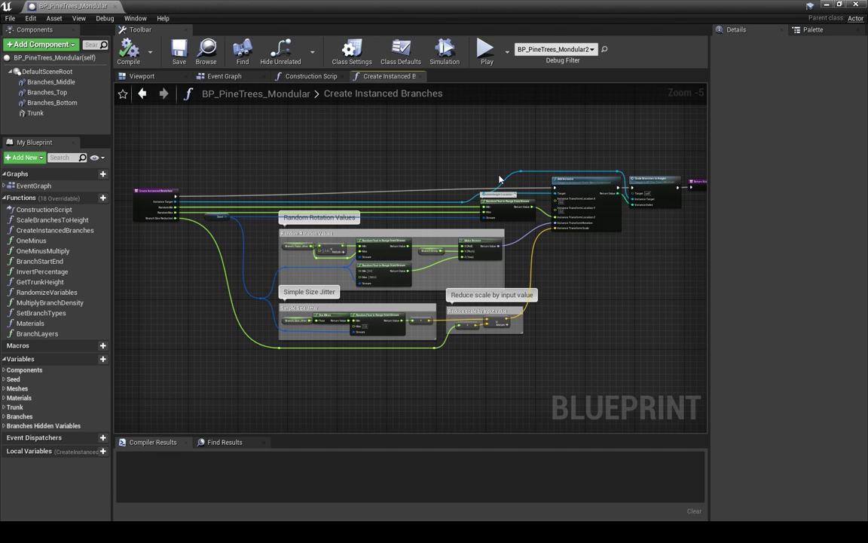
{"action": "right_click_drag", "start_coordinate": [548, 278], "coordinate": [521, 285]}
{"action": "scroll", "coordinate": [526, 280], "scroll_direction": "up", "scroll_amount": 1}
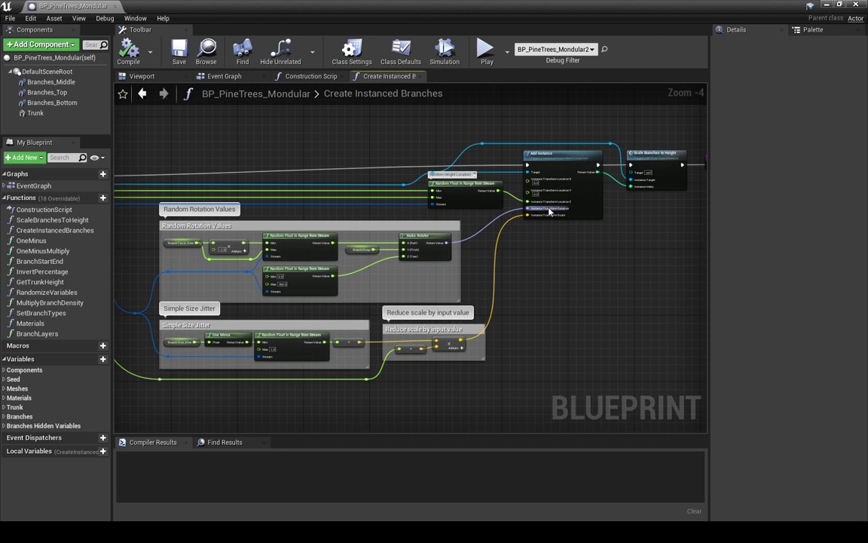
{"action": "mouse_move", "coordinate": [584, 230]}
{"action": "right_mouse_down"}
{"action": "mouse_move", "coordinate": [681, 242]}
{"action": "mouse_move", "coordinate": [584, 234]}
{"action": "right_mouse_up"}
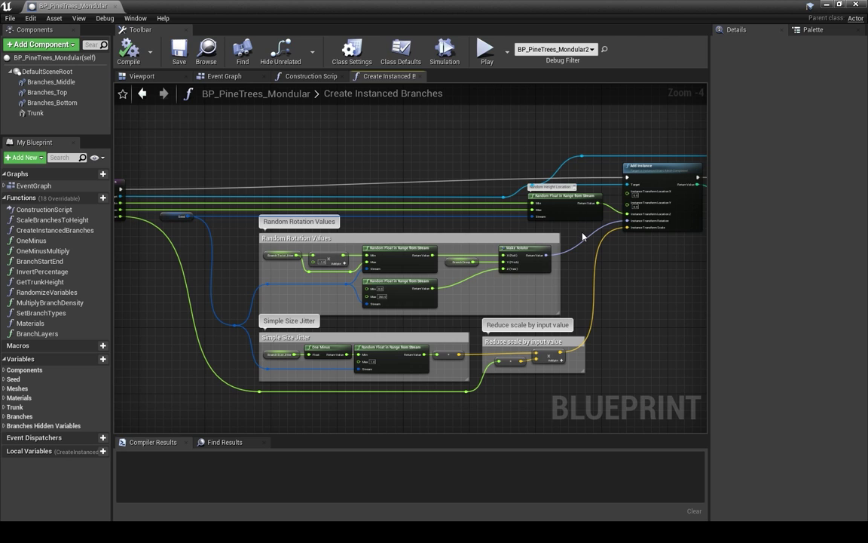
Step: Examine the Random Rotation Values group, including its random yaw range and the Branch Droop pitch input
{"action": "right_click_drag", "start_coordinate": [532, 214], "coordinate": [547, 227]}
{"action": "right_click_drag", "start_coordinate": [598, 241], "coordinate": [663, 213]}
{"action": "scroll", "coordinate": [653, 302], "scroll_direction": "up", "scroll_amount": 1}
{"action": "right_click_drag", "start_coordinate": [663, 213], "coordinate": [678, 215]}
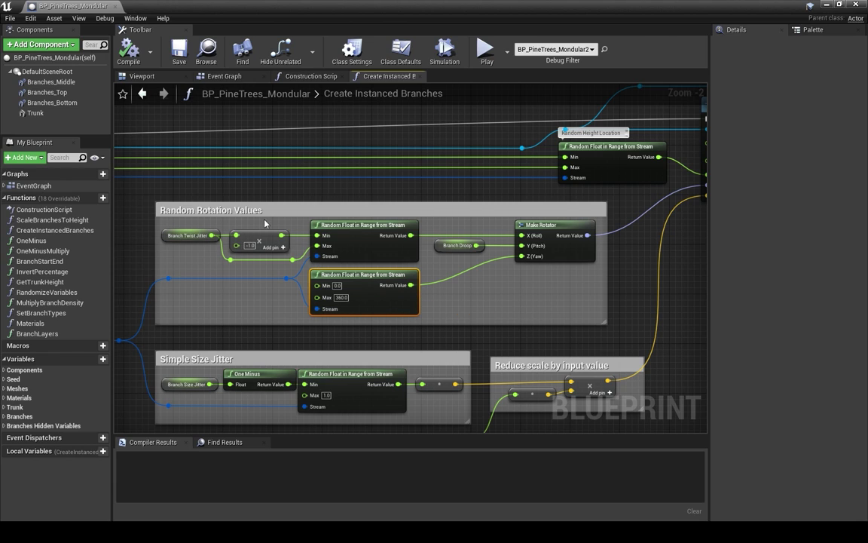
{"action": "left_click", "coordinate": [458, 245]}
{"action": "left_click", "coordinate": [506, 300]}
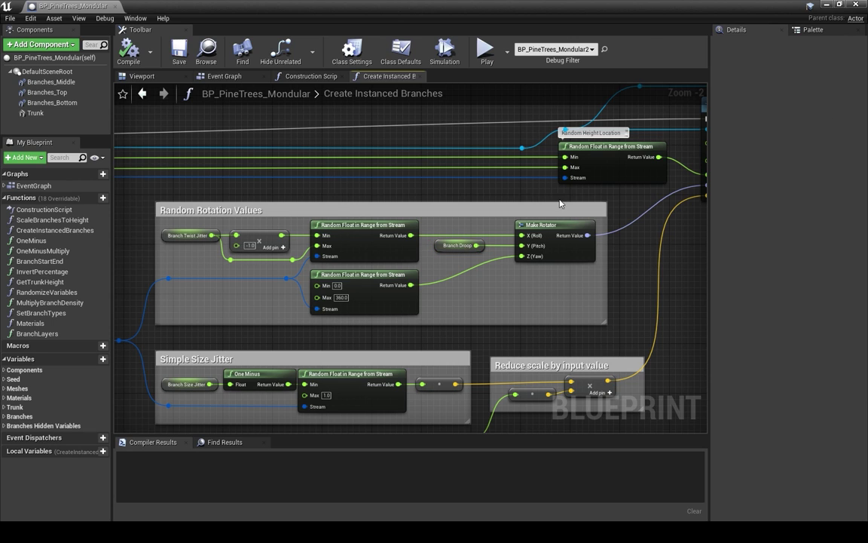
Step: Examine the Simple Size Jitter and Reduce scale by input value groups of the function
{"action": "scroll", "coordinate": [562, 203], "scroll_direction": "down", "scroll_amount": 1}
{"action": "right_click_drag", "start_coordinate": [679, 193], "coordinate": [590, 169]}
{"action": "right_click_drag", "start_coordinate": [600, 227], "coordinate": [632, 223]}
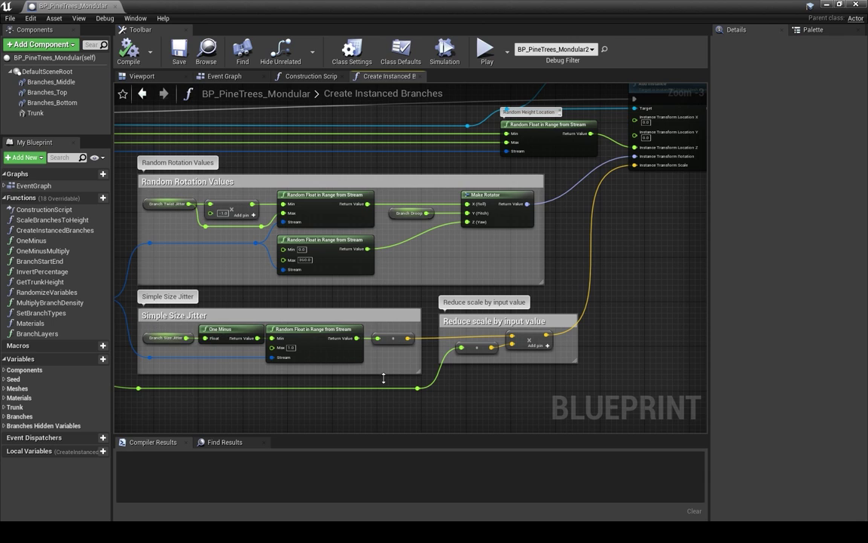
{"action": "right_click_drag", "start_coordinate": [451, 388], "coordinate": [502, 400]}
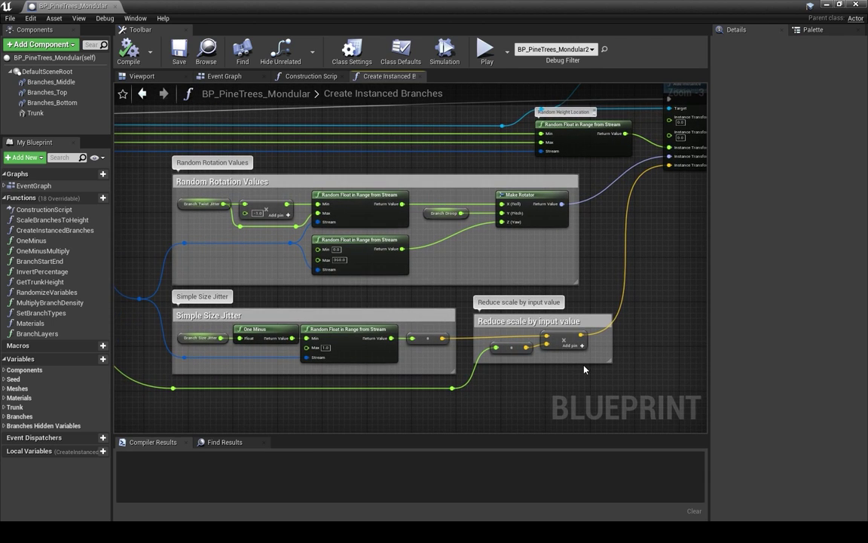
Step: Open the Scale Branches to Height function and examine how it converts the Z value to a scale vector
{"action": "right_click_drag", "start_coordinate": [570, 292], "coordinate": [308, 373]}
{"action": "scroll", "coordinate": [480, 325], "scroll_direction": "down", "scroll_amount": 1}
{"action": "scroll", "coordinate": [479, 325], "scroll_direction": "up", "scroll_amount": 1}
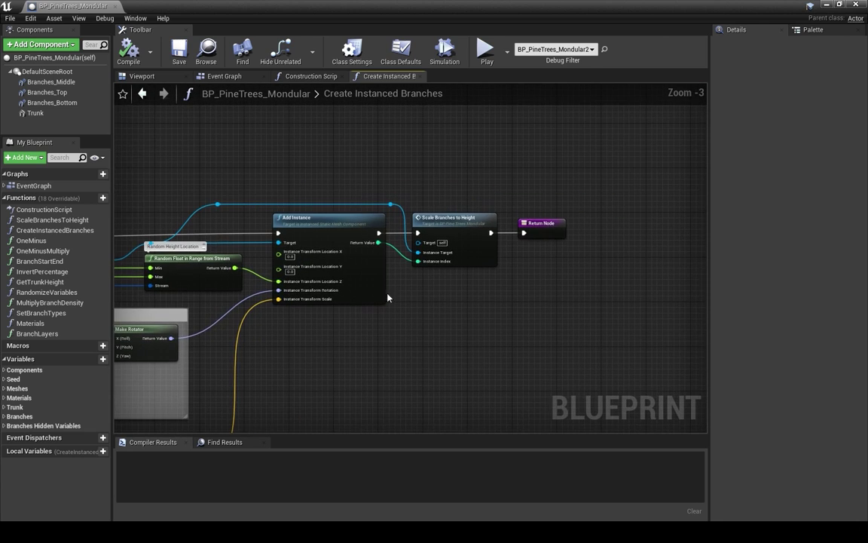
{"action": "double_click", "coordinate": [448, 220]}
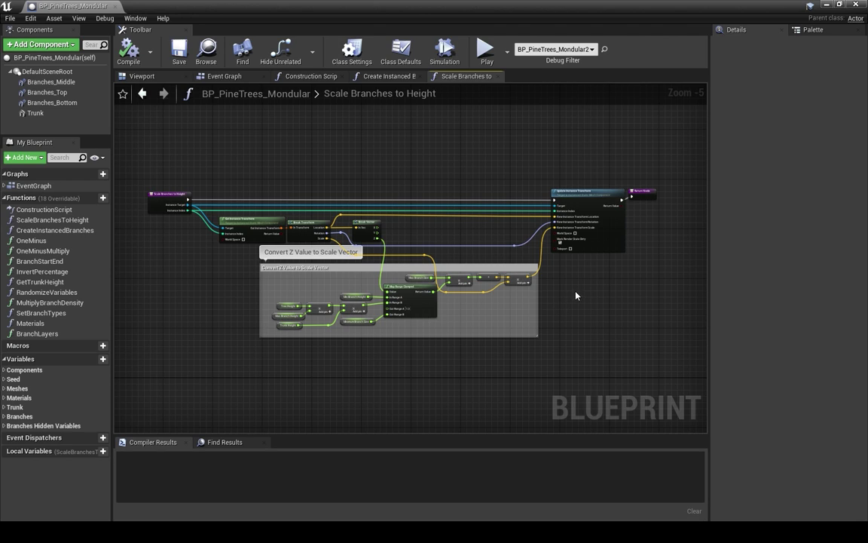
{"action": "scroll", "coordinate": [577, 297], "scroll_direction": "up", "scroll_amount": 1}
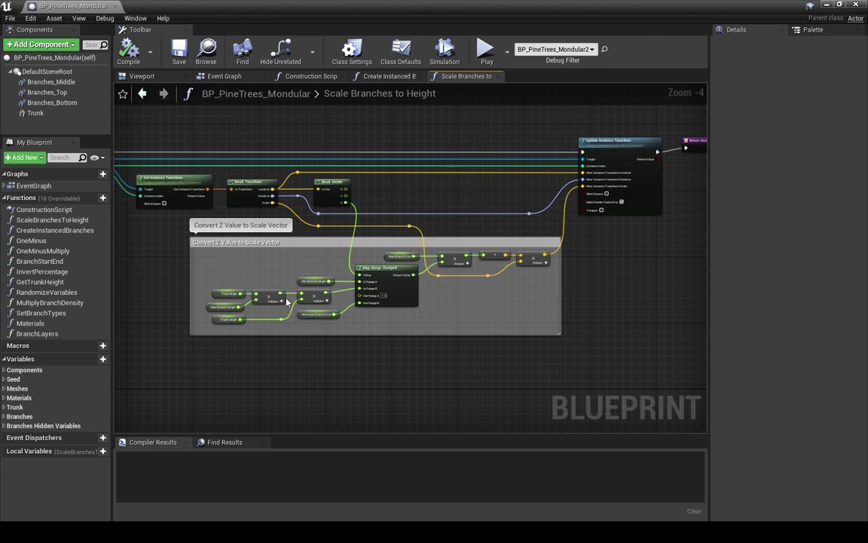
{"action": "right_click_drag", "start_coordinate": [488, 213], "coordinate": [479, 196]}
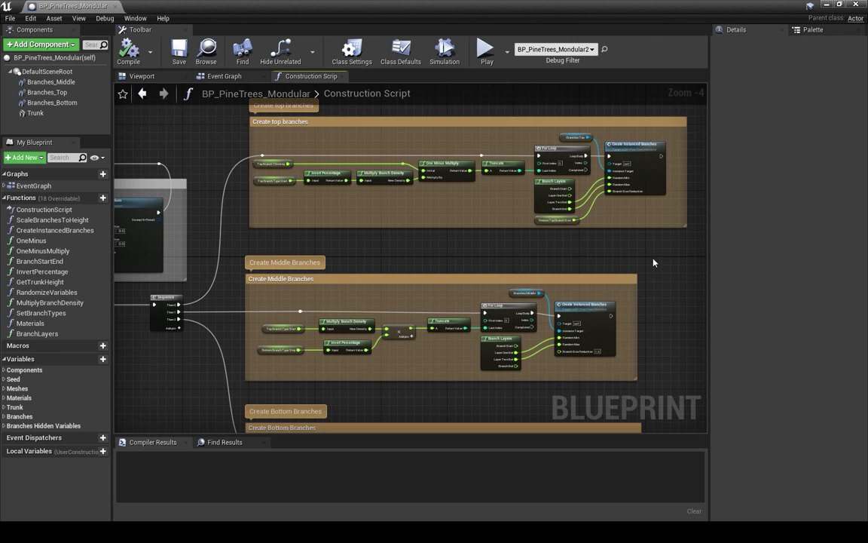
Step: Examine how the top and middle branches groups of the Construction Script calculate the branch count for their For Loops
{"action": "scroll", "coordinate": [523, 254], "scroll_direction": "up", "scroll_amount": 1}
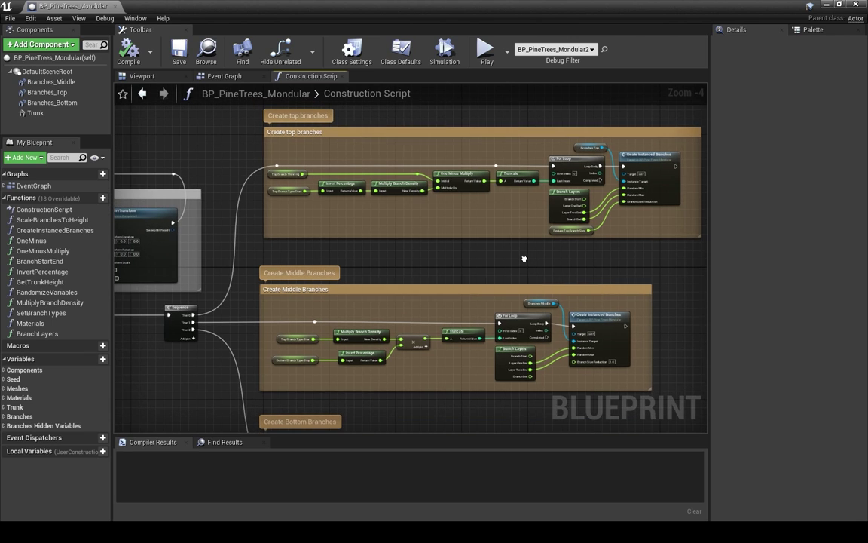
{"action": "right_click_drag", "start_coordinate": [518, 262], "coordinate": [534, 275]}
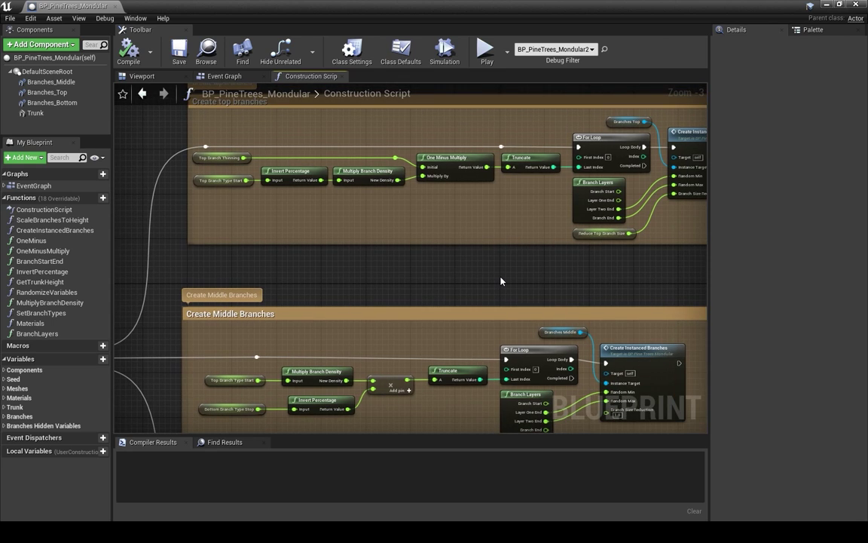
{"action": "right_click_drag", "start_coordinate": [451, 271], "coordinate": [464, 285]}
{"action": "right_click_drag", "start_coordinate": [521, 299], "coordinate": [500, 276]}
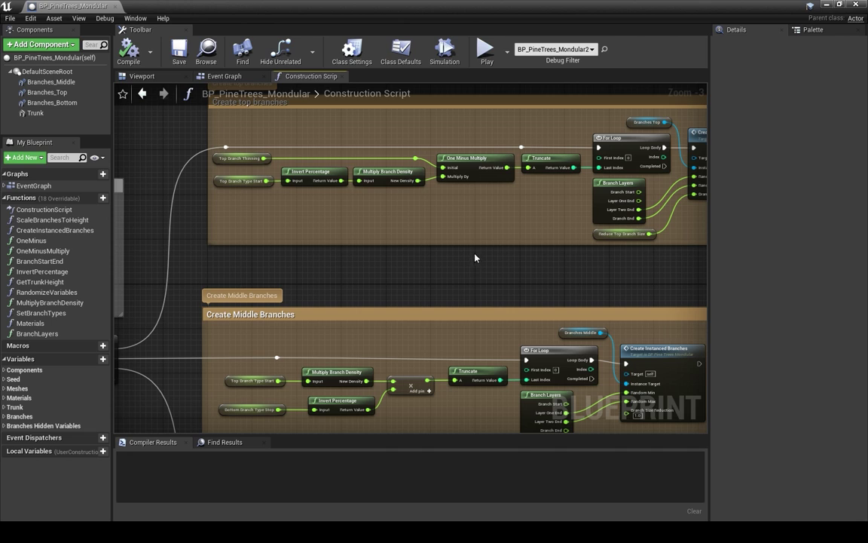
{"action": "mouse_move", "coordinate": [521, 268]}
{"action": "right_mouse_down"}
{"action": "mouse_move", "coordinate": [513, 238]}
{"action": "mouse_move", "coordinate": [515, 278]}
{"action": "right_mouse_up"}
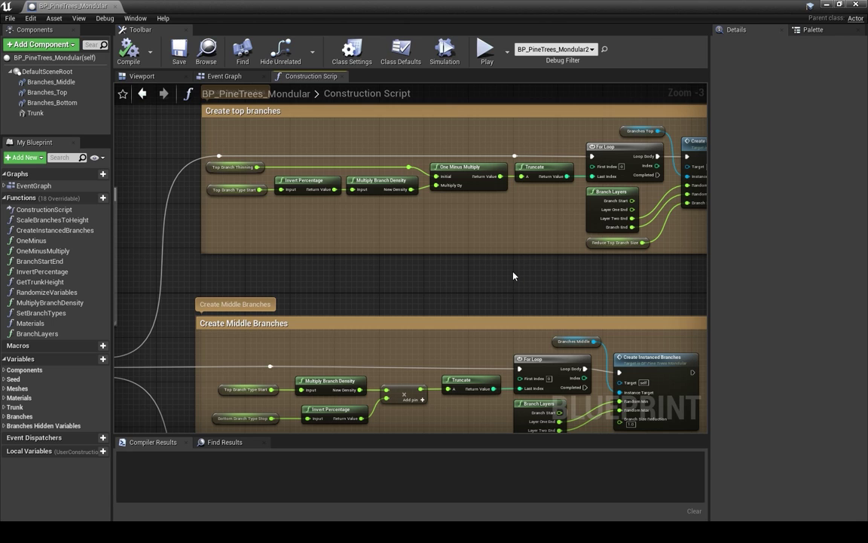
{"action": "mouse_move", "coordinate": [407, 309]}
{"action": "right_mouse_down"}
{"action": "mouse_move", "coordinate": [386, 224]}
{"action": "mouse_move", "coordinate": [404, 152]}
{"action": "right_mouse_up"}
{"action": "right_click_drag", "start_coordinate": [489, 360], "coordinate": [533, 261]}
{"action": "right_click_drag", "start_coordinate": [374, 290], "coordinate": [339, 220]}
{"action": "mouse_move", "coordinate": [399, 178]}
{"action": "right_mouse_down"}
{"action": "mouse_move", "coordinate": [344, 286]}
{"action": "mouse_move", "coordinate": [345, 430]}
{"action": "right_mouse_up"}
{"action": "right_click_drag", "start_coordinate": [490, 219], "coordinate": [438, 303]}
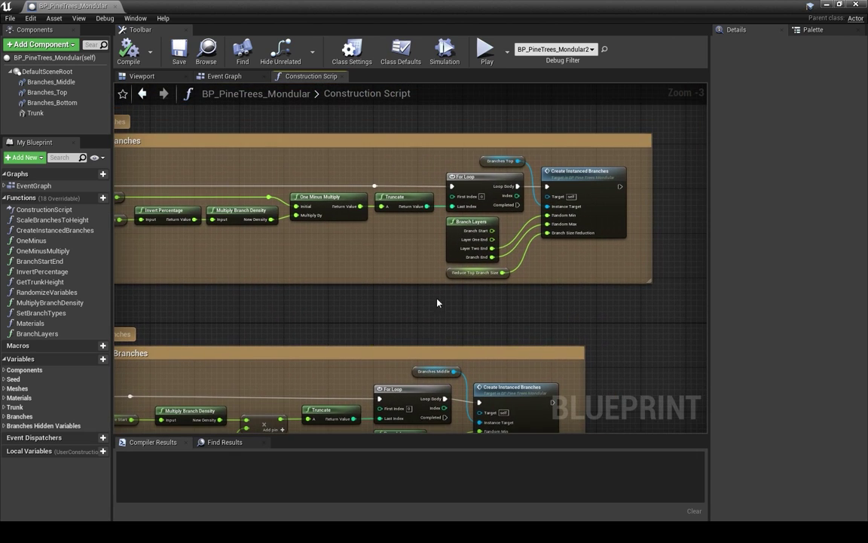
Step: Review the Branch Layers function used by the top branches group, close it, and select that group's Create Instanced Branches node
{"action": "double_click", "coordinate": [468, 226]}
{"action": "right_click_drag", "start_coordinate": [524, 337], "coordinate": [504, 353]}
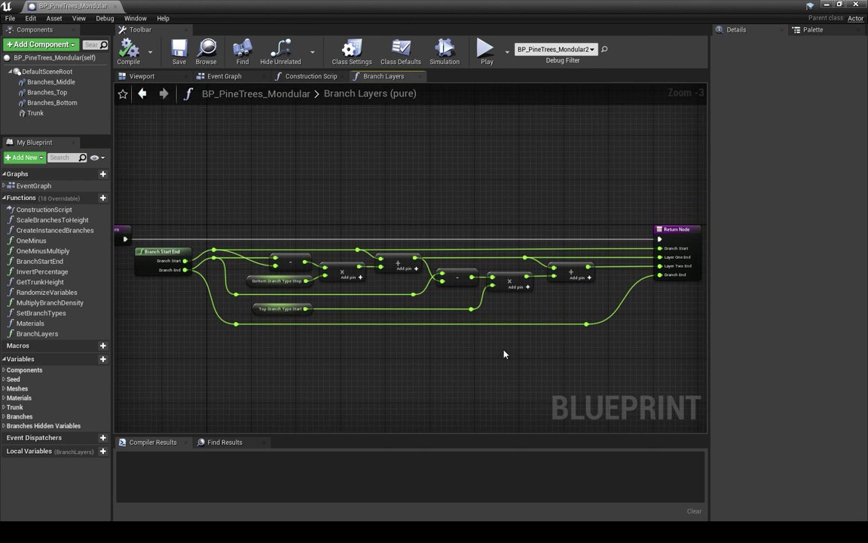
{"action": "left_click", "coordinate": [420, 76]}
{"action": "right_click_drag", "start_coordinate": [483, 304], "coordinate": [454, 300]}
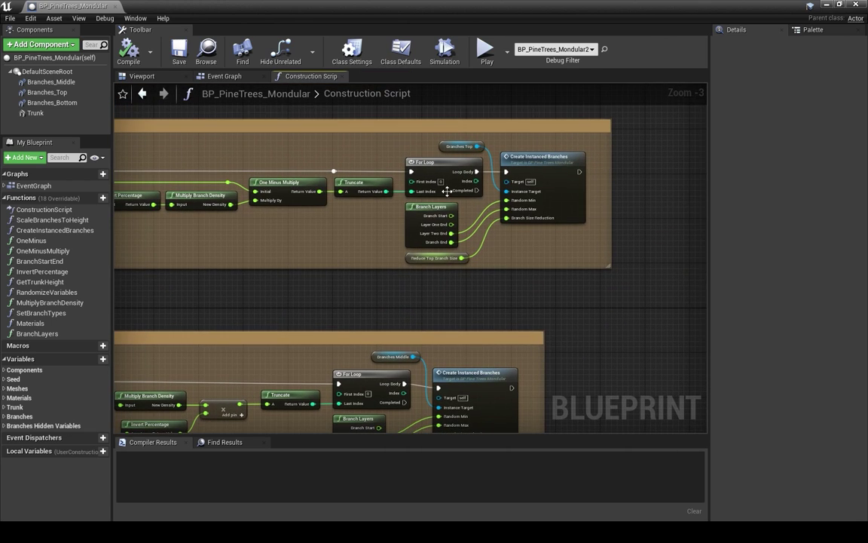
{"action": "left_click", "coordinate": [562, 175]}
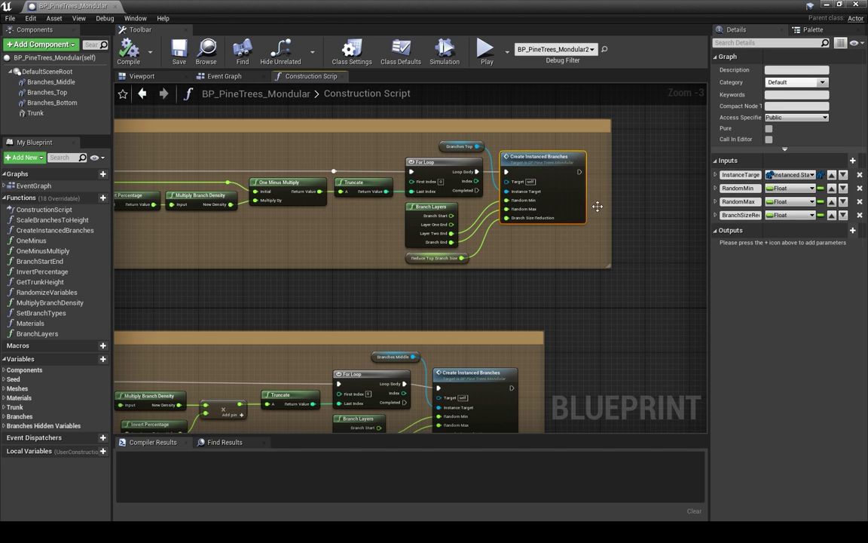
Step: Compare the Create Middle Branches and Create Bottom Branches groups with the top branches group
{"action": "right_click_drag", "start_coordinate": [560, 310], "coordinate": [580, 292]}
{"action": "mouse_move", "coordinate": [526, 287]}
{"action": "right_mouse_down"}
{"action": "mouse_move", "coordinate": [556, 284]}
{"action": "mouse_move", "coordinate": [542, 284]}
{"action": "mouse_move", "coordinate": [521, 161]}
{"action": "right_mouse_up"}
{"action": "scroll", "coordinate": [545, 288], "scroll_direction": "down", "scroll_amount": 1}
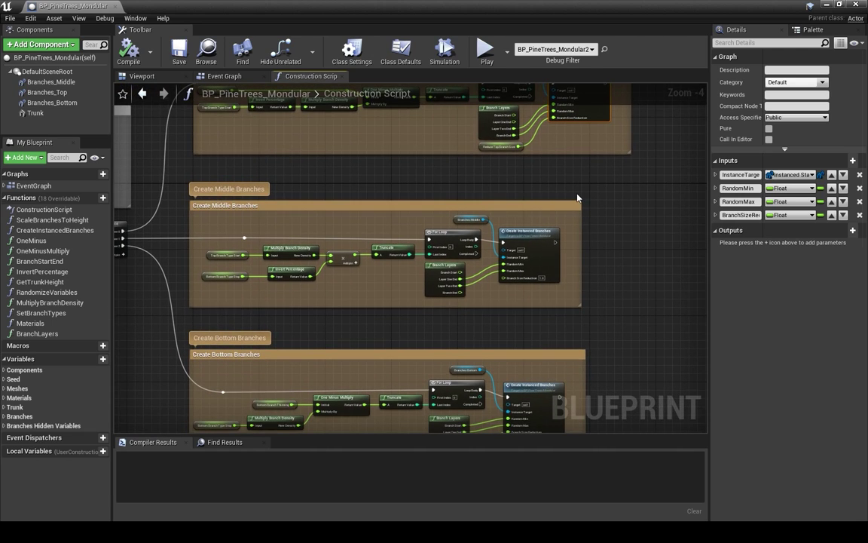
{"action": "scroll", "coordinate": [518, 173], "scroll_direction": "down", "scroll_amount": 1}
{"action": "right_click_drag", "start_coordinate": [593, 199], "coordinate": [600, 226]}
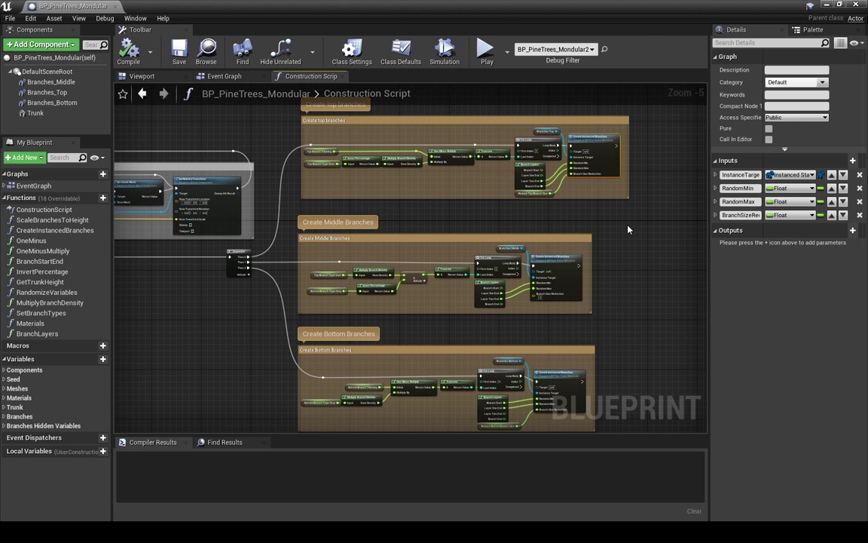
{"action": "right_click_drag", "start_coordinate": [546, 175], "coordinate": [568, 187]}
{"action": "right_click_drag", "start_coordinate": [619, 264], "coordinate": [644, 176]}
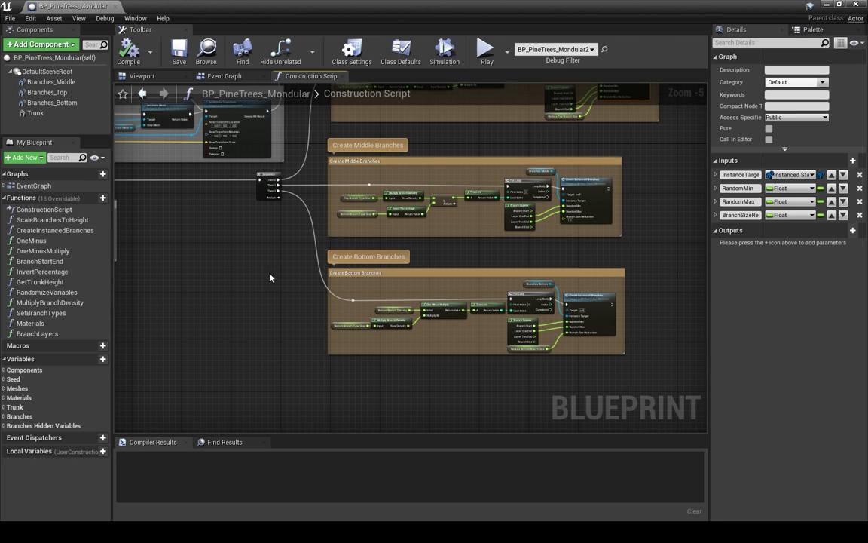
Step: Examine the Set Random Seed and Set Material Values groups, then review and close the Materials function
{"action": "right_click_drag", "start_coordinate": [233, 275], "coordinate": [507, 284]}
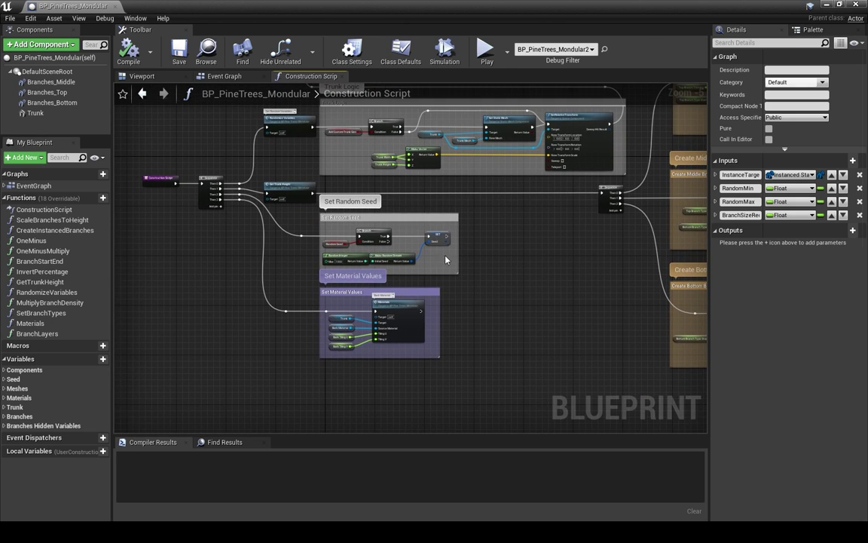
{"action": "scroll", "coordinate": [500, 268], "scroll_direction": "up", "scroll_amount": 1}
{"action": "scroll", "coordinate": [502, 270], "scroll_direction": "up", "scroll_amount": 1}
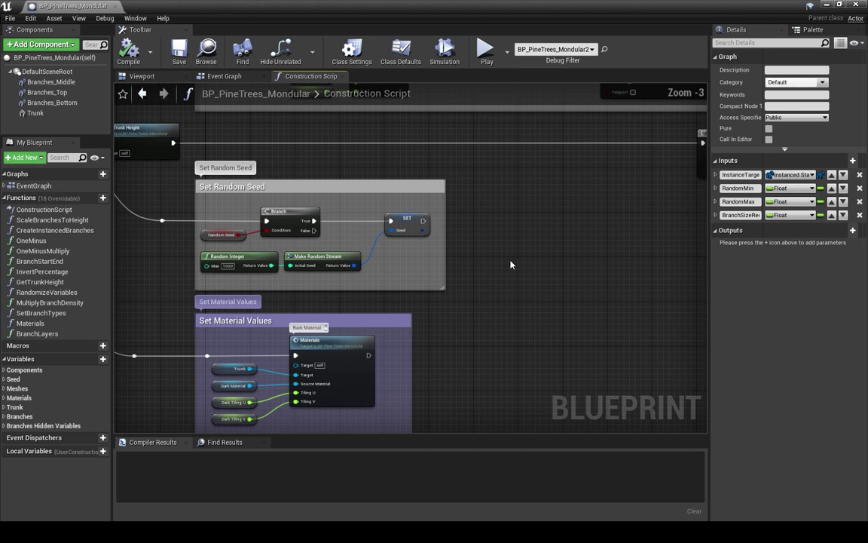
{"action": "right_click_drag", "start_coordinate": [503, 274], "coordinate": [566, 253]}
{"action": "right_click_drag", "start_coordinate": [499, 288], "coordinate": [503, 230]}
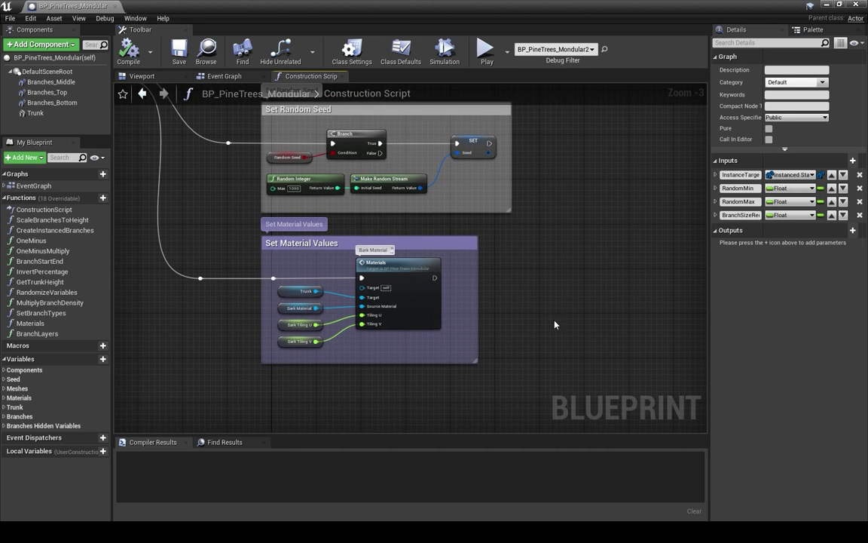
{"action": "double_click", "coordinate": [384, 264]}
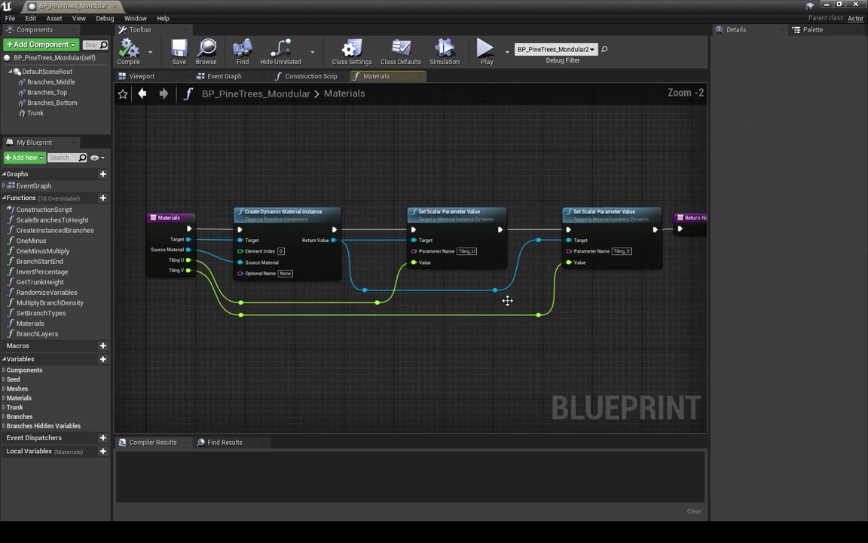
{"action": "left_click", "coordinate": [421, 77]}
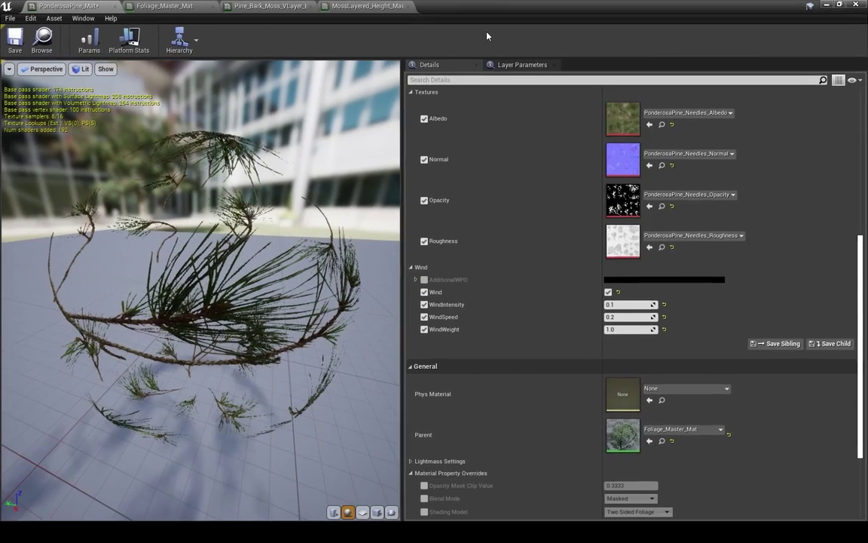
Step: Review the global, subsurface, texture and wind parameters of the PonderosaPine_Mat material instance
{"action": "scroll", "coordinate": [661, 249], "scroll_direction": "up", "scroll_amount": 5}
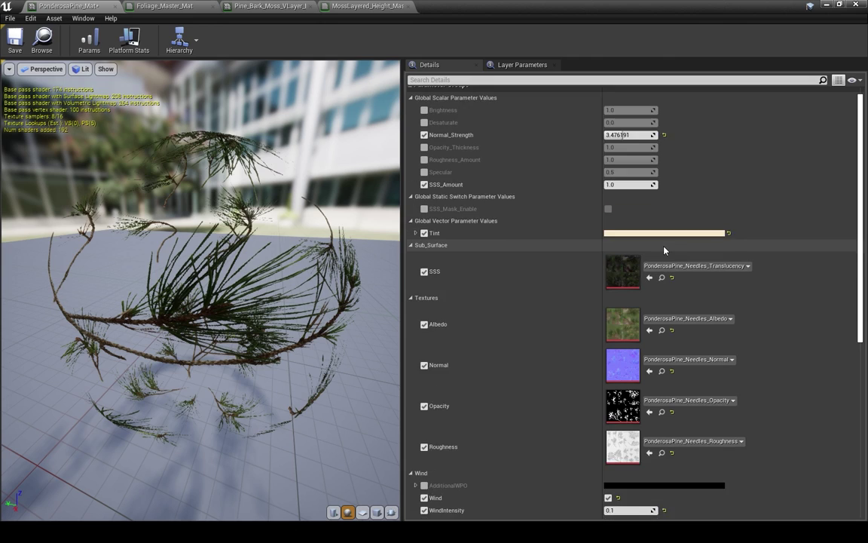
{"action": "scroll", "coordinate": [464, 422], "scroll_direction": "down", "scroll_amount": 2}
{"action": "scroll", "coordinate": [471, 459], "scroll_direction": "up", "scroll_amount": 2}
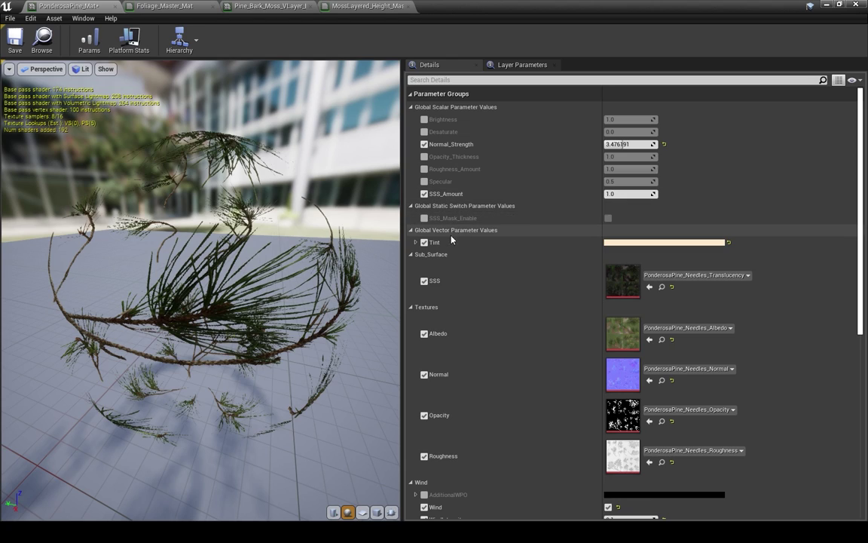
{"action": "scroll", "coordinate": [527, 271], "scroll_direction": "down", "scroll_amount": 3}
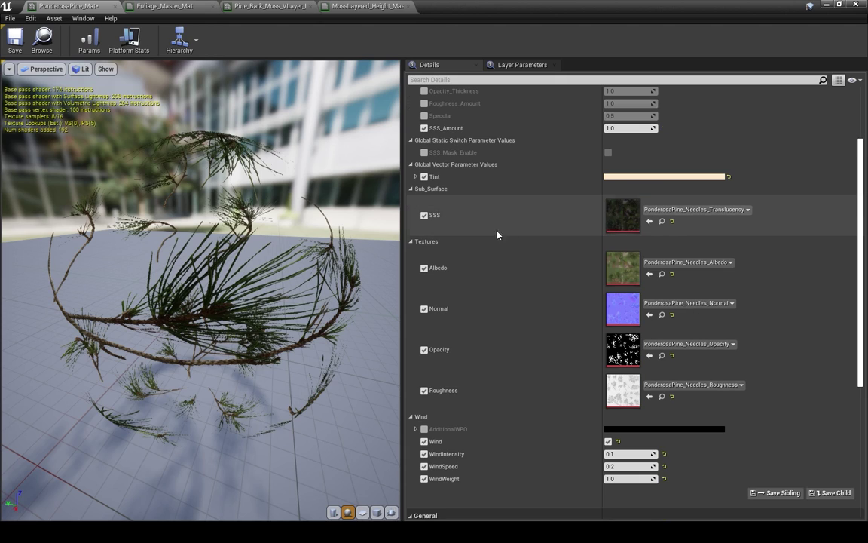
{"action": "scroll", "coordinate": [550, 294], "scroll_direction": "down", "scroll_amount": 2}
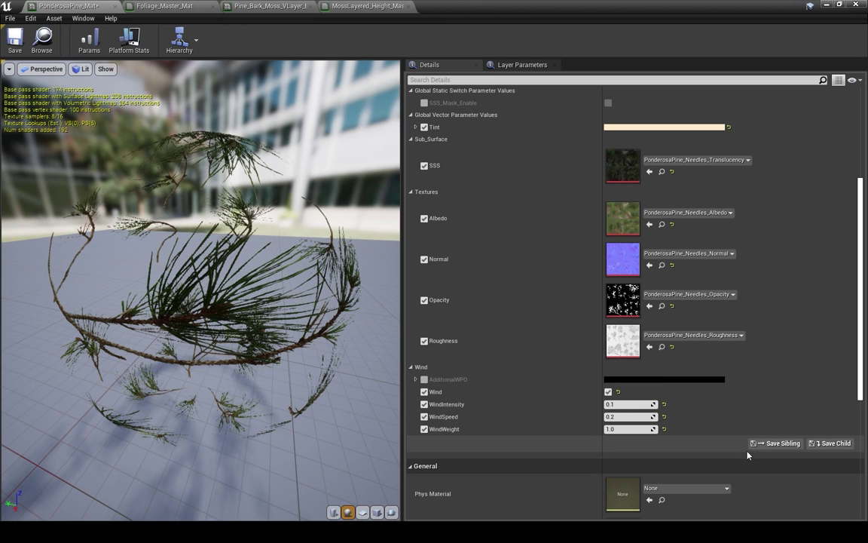
{"action": "scroll", "coordinate": [746, 441], "scroll_direction": "down", "scroll_amount": 1}
{"action": "scroll", "coordinate": [746, 441], "scroll_direction": "up", "scroll_amount": 6}
Step: Show the Foliage_Master_Mat graph and highlight its Albedo and Specular groups
{"action": "left_click", "coordinate": [164, 6]}
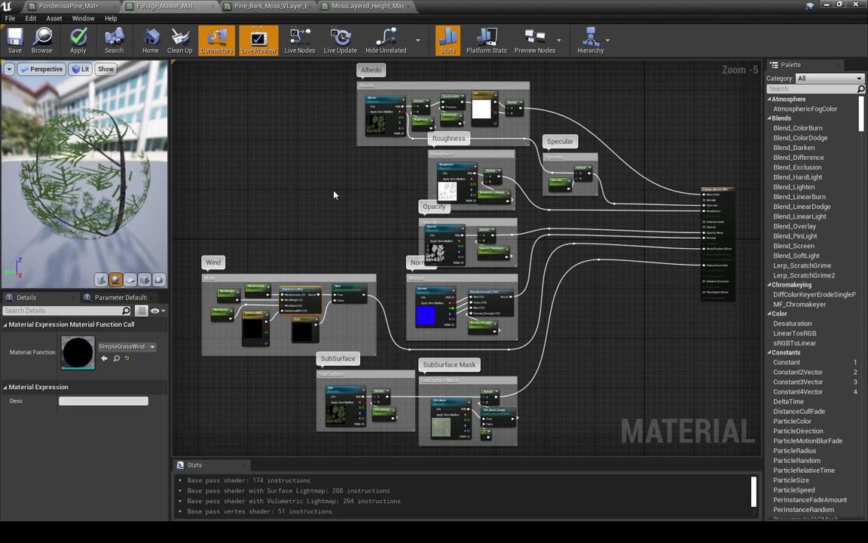
{"action": "left_click_drag", "start_coordinate": [326, 72], "coordinate": [556, 158]}
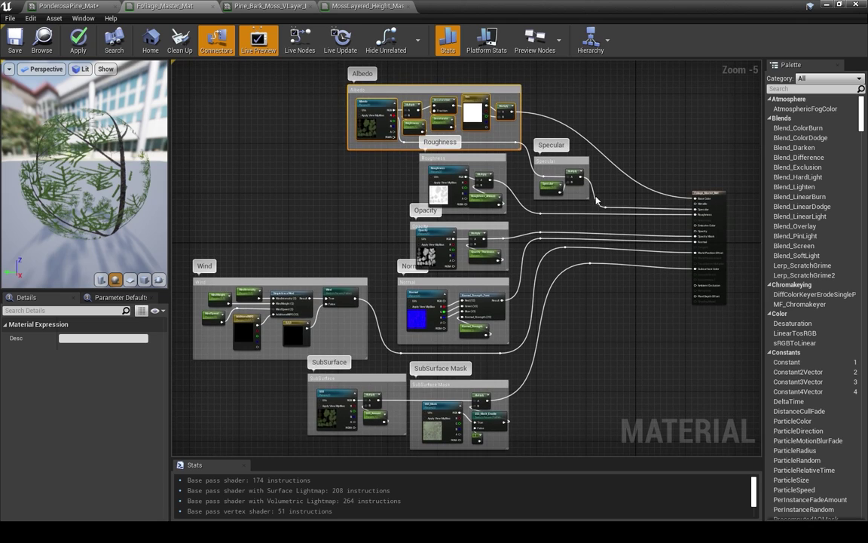
{"action": "left_click", "coordinate": [560, 172]}
{"action": "left_click", "coordinate": [600, 98]}
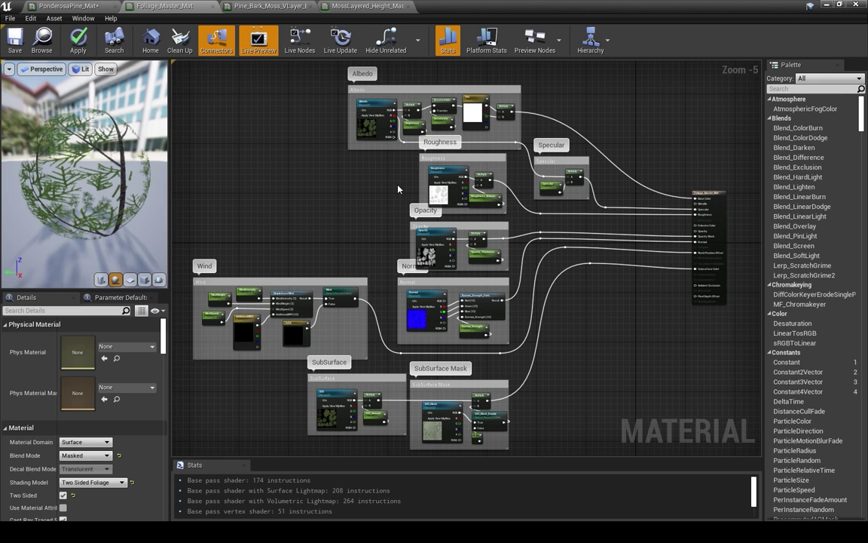
Step: Highlight the Roughness, Opacity, Normal, SubSurface and SubSurface Mask groups of the foliage master material
{"action": "right_click_drag", "start_coordinate": [362, 172], "coordinate": [345, 169]}
{"action": "left_click_drag", "start_coordinate": [381, 158], "coordinate": [453, 211]}
{"action": "left_click_drag", "start_coordinate": [364, 218], "coordinate": [477, 270]}
{"action": "left_click_drag", "start_coordinate": [363, 278], "coordinate": [487, 349]}
{"action": "right_click_drag", "start_coordinate": [488, 352], "coordinate": [533, 309]}
{"action": "left_click_drag", "start_coordinate": [600, 423], "coordinate": [305, 339]}
Step: Examine the Wind group of the foliage master material and select its SimpleGrassWind function node
{"action": "right_click_drag", "start_coordinate": [308, 188], "coordinate": [383, 177]}
{"action": "scroll", "coordinate": [358, 192], "scroll_direction": "up", "scroll_amount": 2}
{"action": "right_click_drag", "start_coordinate": [354, 225], "coordinate": [357, 143]}
{"action": "left_click", "coordinate": [480, 238]}
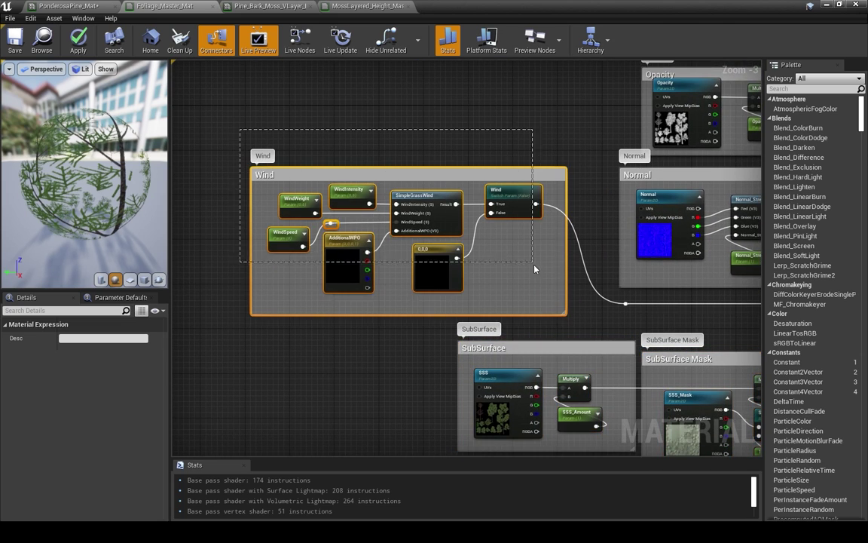
{"action": "left_click", "coordinate": [426, 197]}
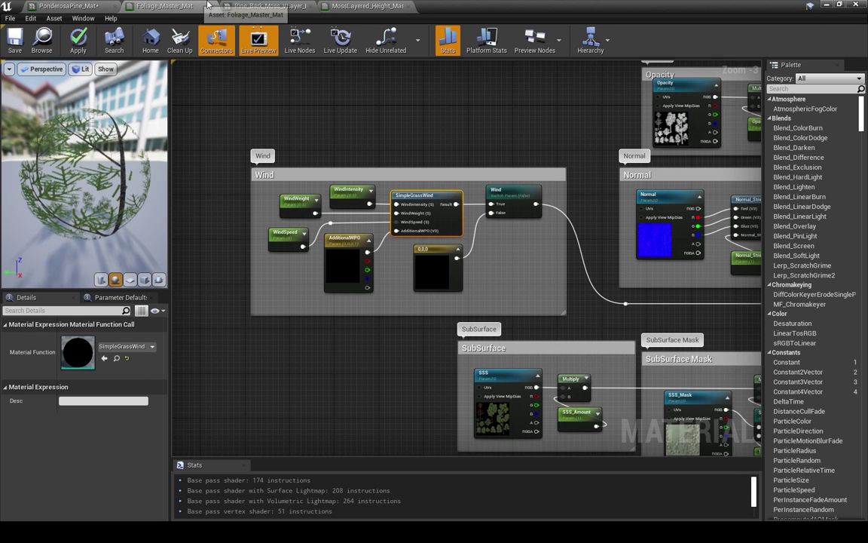
Step: Return to the Forest_Sandbox_01 level and frame the trunk base of the selected modular pine tree
{"action": "left_click_drag", "start_coordinate": [525, 9], "coordinate": [867, 125]}
{"action": "right_click_drag", "start_coordinate": [506, 183], "coordinate": [79, 162]}
{"action": "key", "text": "w"}
{"action": "key", "text": "w"}
{"action": "key", "text": "s"}
{"action": "key", "text": "w"}
{"action": "key", "text": "w"}
{"action": "key", "text": "s"}
{"action": "mouse_move", "coordinate": [427, 229]}
{"action": "right_mouse_down"}
{"action": "mouse_move", "coordinate": [450, 238]}
{"action": "mouse_move", "coordinate": [428, 237]}
{"action": "right_mouse_up"}
{"action": "left_click", "coordinate": [414, 230]}
{"action": "right_click_drag", "start_coordinate": [539, 237], "coordinate": [541, 242]}
{"action": "key", "text": "d"}
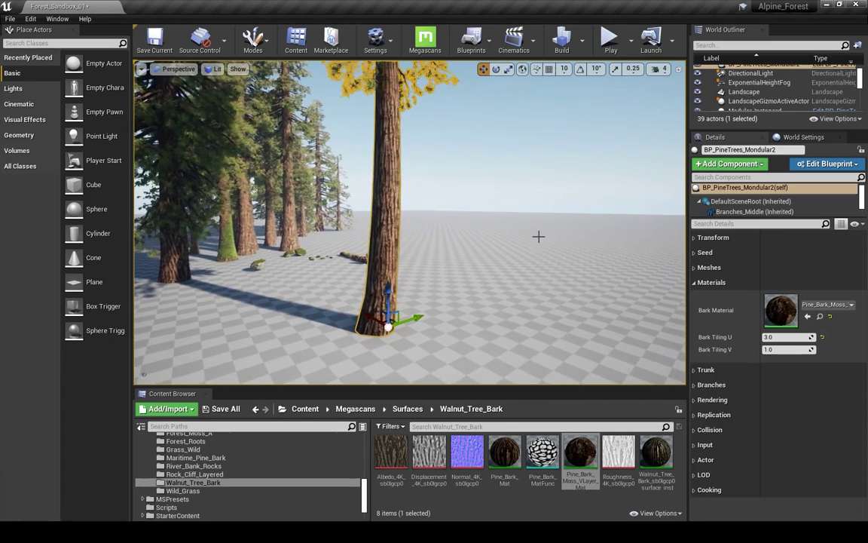
Step: Enter Mesh Paint mode for the selected pine tree and activate the vertex color Paint tool
{"action": "left_click", "coordinate": [253, 42]}
{"action": "left_click", "coordinate": [273, 119]}
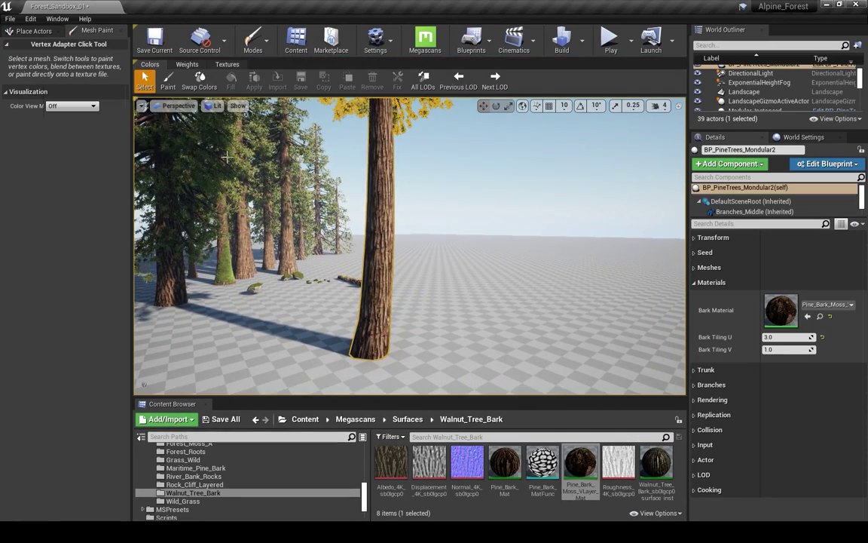
{"action": "left_click", "coordinate": [173, 83]}
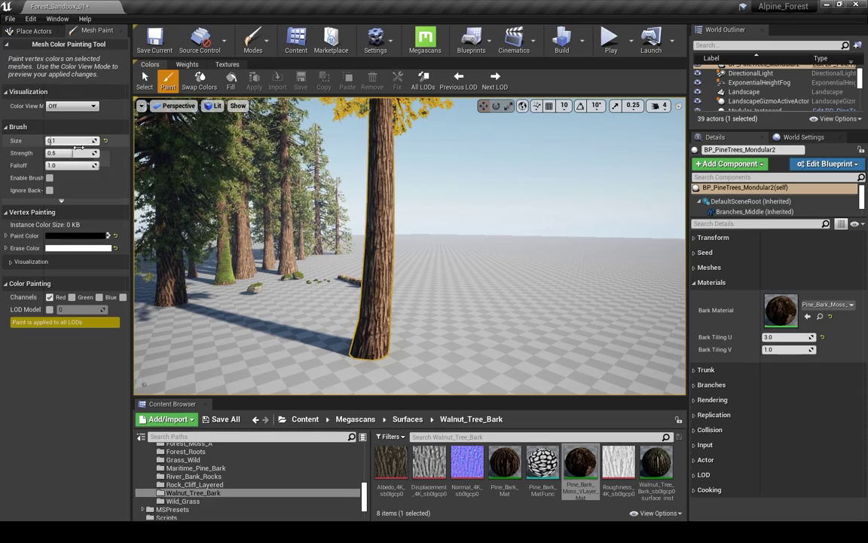
{"action": "right_click_drag", "start_coordinate": [367, 286], "coordinate": [376, 312]}
{"action": "key", "text": "w"}
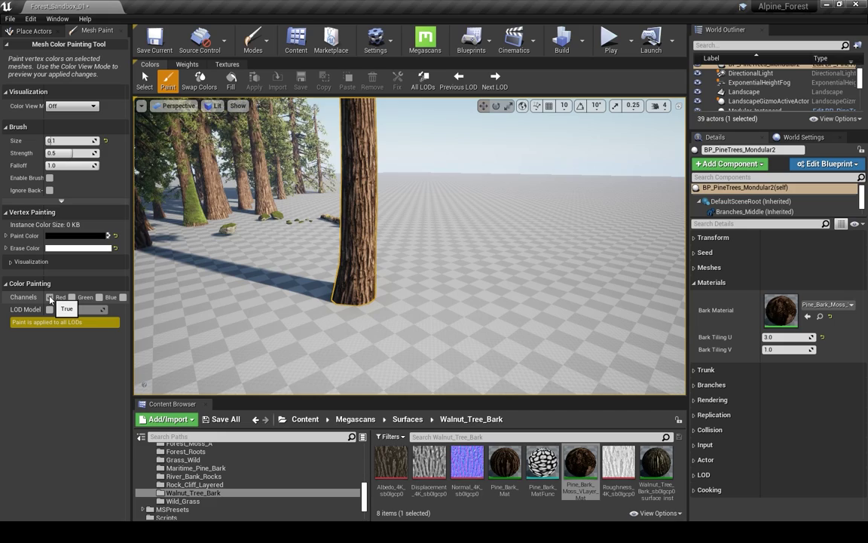
Step: Paint moss all around the lower part of the pine trunk on the red vertex color channel with a 0.1 brush size
{"action": "mouse_move", "coordinate": [343, 276]}
{"action": "right_mouse_down"}
{"action": "mouse_move", "coordinate": [348, 249]}
{"action": "mouse_move", "coordinate": [360, 243]}
{"action": "right_mouse_up"}
{"action": "key", "text": "a"}
{"action": "mouse_move", "coordinate": [396, 265]}
{"action": "left_mouse_down"}
{"action": "mouse_move", "coordinate": [380, 331]}
{"action": "mouse_move", "coordinate": [396, 202]}
{"action": "mouse_move", "coordinate": [397, 218]}
{"action": "left_mouse_up"}
{"action": "right_click_drag", "start_coordinate": [396, 218], "coordinate": [324, 232]}
{"action": "key", "text": "d"}
{"action": "mouse_move", "coordinate": [434, 198]}
{"action": "right_mouse_down"}
{"action": "mouse_move", "coordinate": [440, 266]}
{"action": "mouse_move", "coordinate": [422, 264]}
{"action": "right_mouse_up"}
{"action": "mouse_move", "coordinate": [390, 257]}
{"action": "left_mouse_down"}
{"action": "mouse_move", "coordinate": [416, 281]}
{"action": "mouse_move", "coordinate": [403, 294]}
{"action": "mouse_move", "coordinate": [402, 283]}
{"action": "left_mouse_up"}
{"action": "mouse_move", "coordinate": [401, 284]}
{"action": "right_mouse_down"}
{"action": "mouse_move", "coordinate": [282, 363]}
{"action": "mouse_move", "coordinate": [369, 349]}
{"action": "mouse_move", "coordinate": [344, 296]}
{"action": "mouse_move", "coordinate": [368, 240]}
{"action": "mouse_move", "coordinate": [405, 288]}
{"action": "right_mouse_up"}
{"action": "key", "text": "a"}
{"action": "key", "text": "a"}
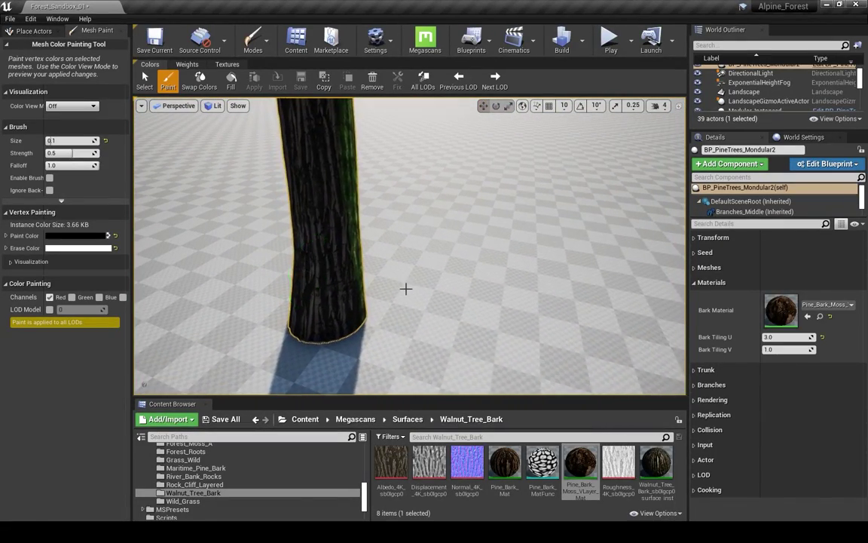
{"action": "right_click_drag", "start_coordinate": [313, 328], "coordinate": [339, 306]}
{"action": "key", "text": "a"}
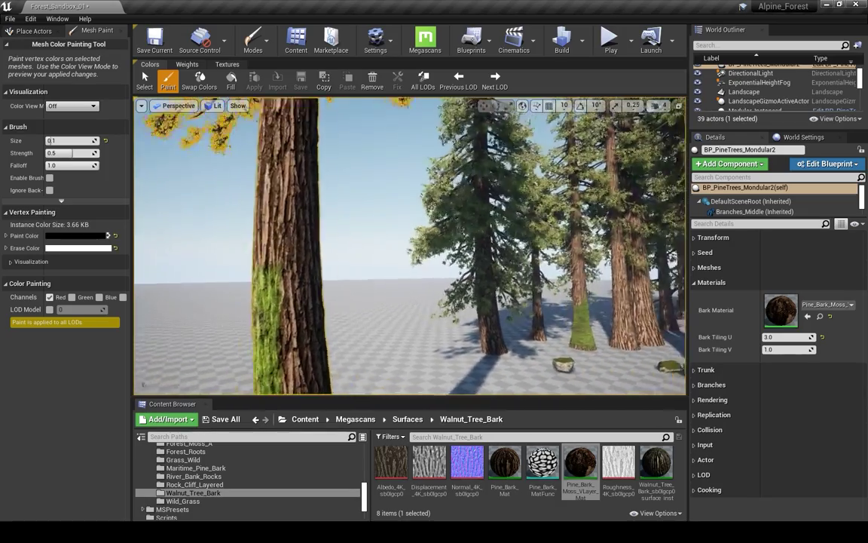
{"action": "mouse_move", "coordinate": [339, 306]}
{"action": "right_mouse_down"}
{"action": "mouse_move", "coordinate": [345, 367]}
{"action": "mouse_move", "coordinate": [329, 366]}
{"action": "right_mouse_up"}
{"action": "left_click_drag", "start_coordinate": [330, 366], "coordinate": [326, 324]}
{"action": "mouse_move", "coordinate": [326, 325]}
{"action": "right_mouse_down"}
{"action": "mouse_move", "coordinate": [292, 322]}
{"action": "mouse_move", "coordinate": [340, 329]}
{"action": "right_mouse_up"}
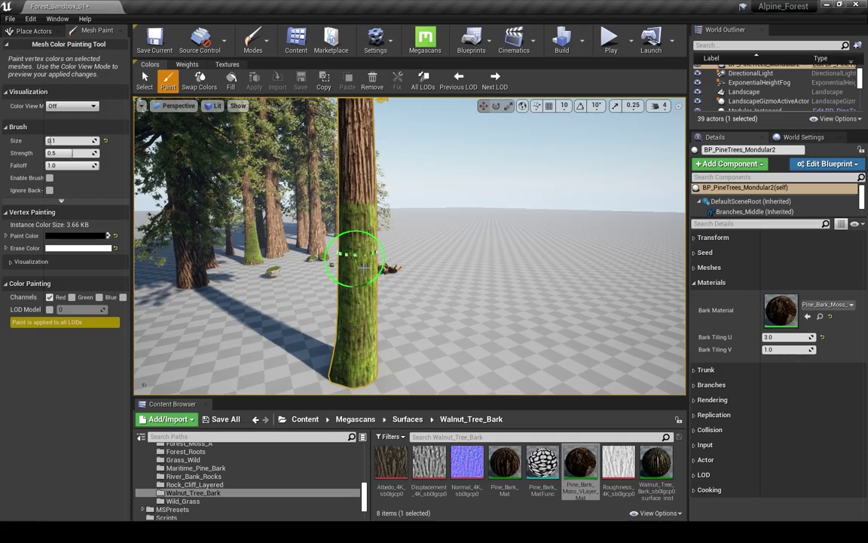
Step: Leave Mesh Paint mode and return the level editor to Select mode
{"action": "mouse_move", "coordinate": [469, 271]}
{"action": "right_mouse_down"}
{"action": "mouse_move", "coordinate": [486, 272]}
{"action": "mouse_move", "coordinate": [469, 271]}
{"action": "right_mouse_up"}
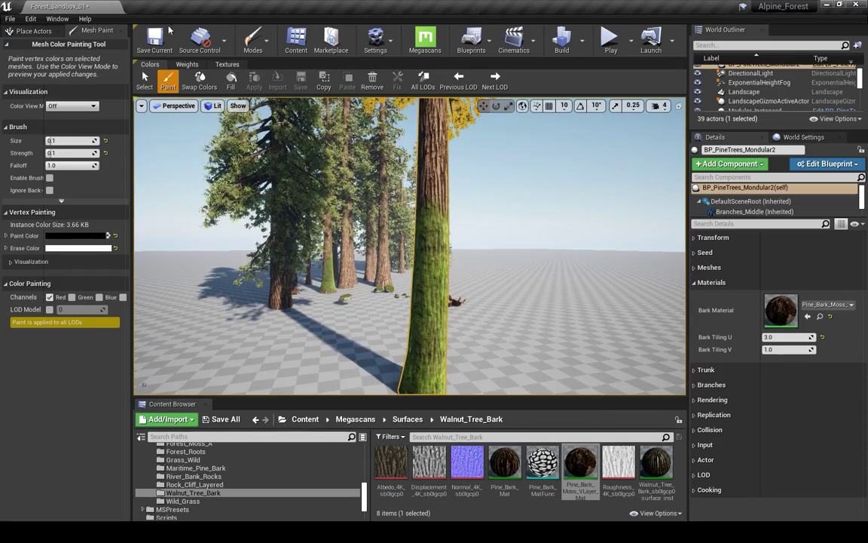
{"action": "left_click", "coordinate": [255, 42]}
{"action": "left_click", "coordinate": [269, 75]}
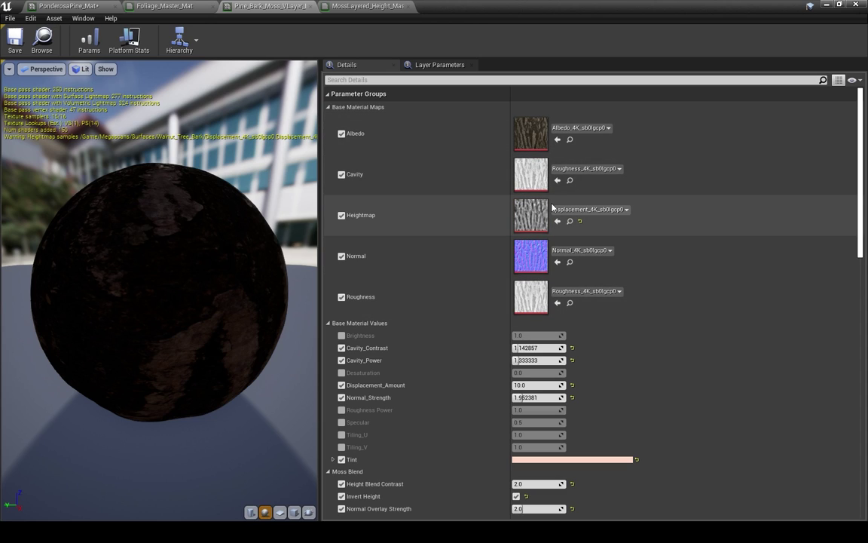
Step: Review the Pine_Bark_Moss material instance down to its Moss Blend parameters and place its window beside the level viewport
{"action": "scroll", "coordinate": [553, 207], "scroll_direction": "down", "scroll_amount": 3}
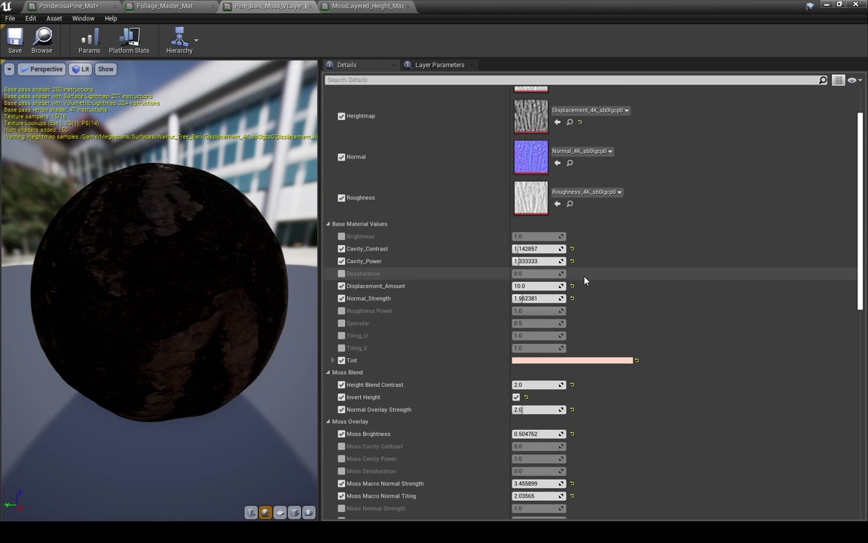
{"action": "scroll", "coordinate": [445, 342], "scroll_direction": "down", "scroll_amount": 2}
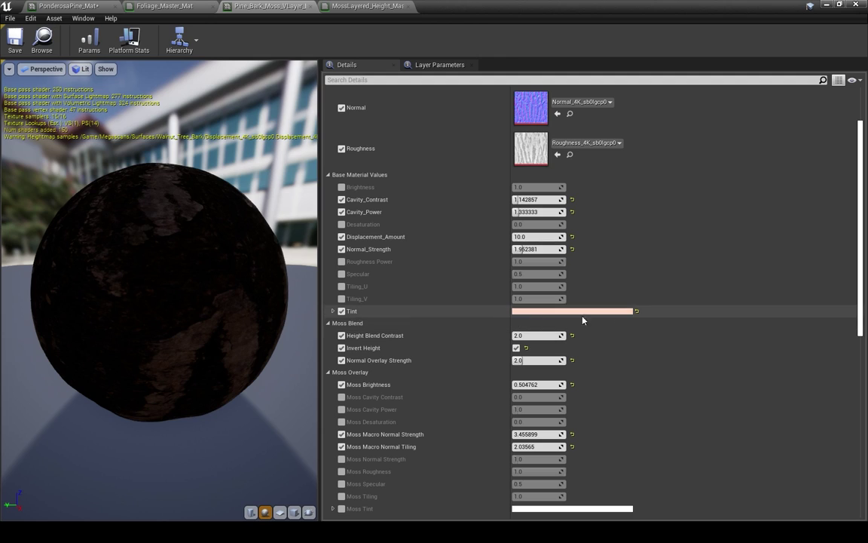
{"action": "scroll", "coordinate": [575, 269], "scroll_direction": "down", "scroll_amount": 2}
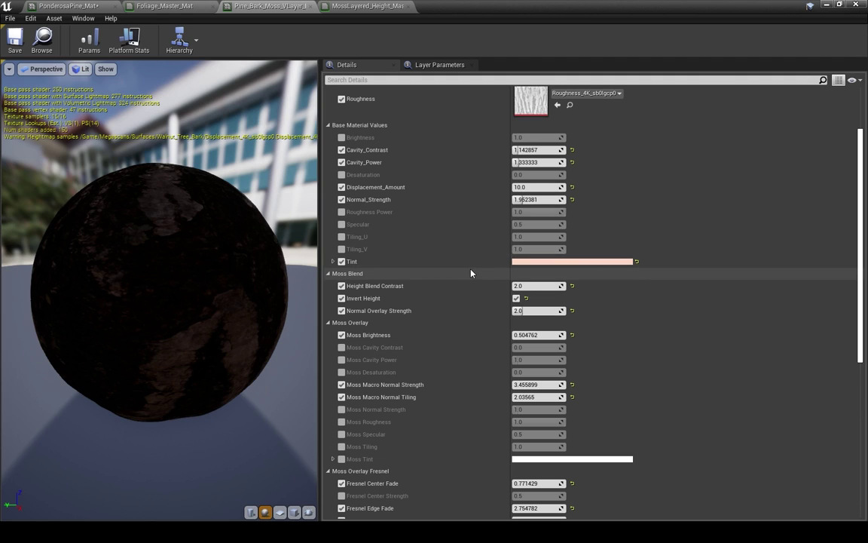
{"action": "scroll", "coordinate": [474, 197], "scroll_direction": "down", "scroll_amount": 3}
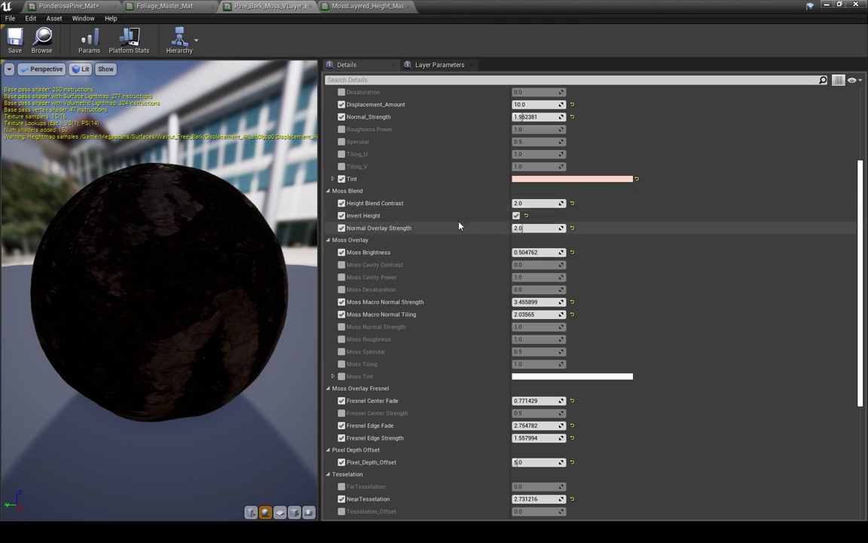
{"action": "scroll", "coordinate": [433, 219], "scroll_direction": "down", "scroll_amount": 1}
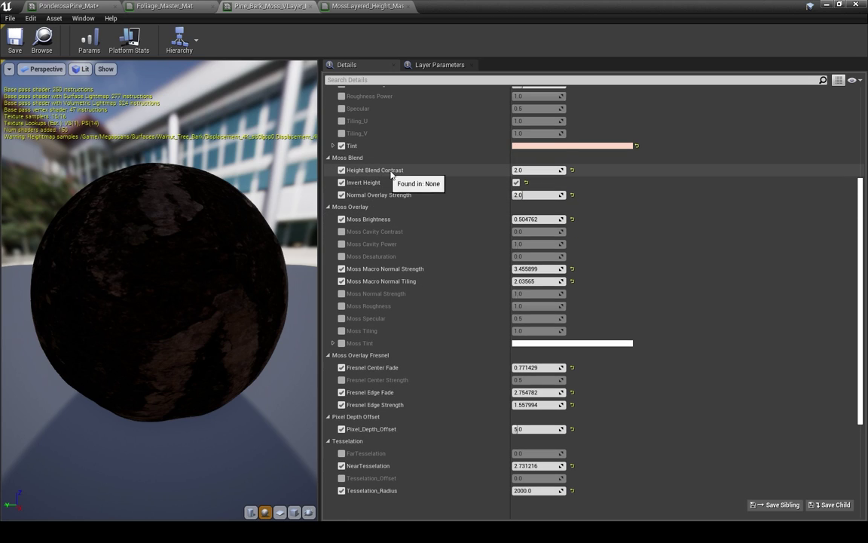
{"action": "mouse_move", "coordinate": [494, 4]}
{"action": "left_mouse_down"}
{"action": "mouse_move", "coordinate": [579, 37]}
{"action": "mouse_move", "coordinate": [506, 8]}
{"action": "left_mouse_up"}
{"action": "left_click_drag", "start_coordinate": [181, 76], "coordinate": [469, 76]}
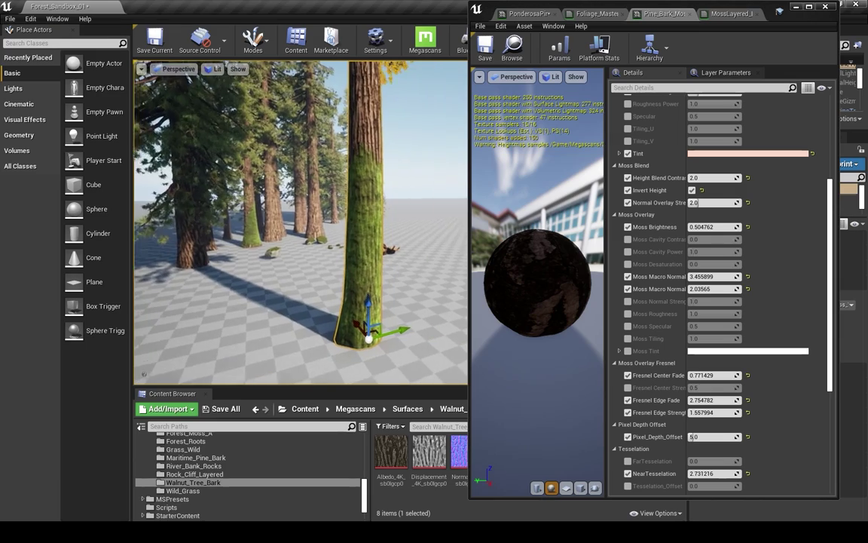
Step: Try a Height Blend Contrast of 4.0 and inspect the moss edge on the pine trunk up close
{"action": "left_click", "coordinate": [716, 179]}
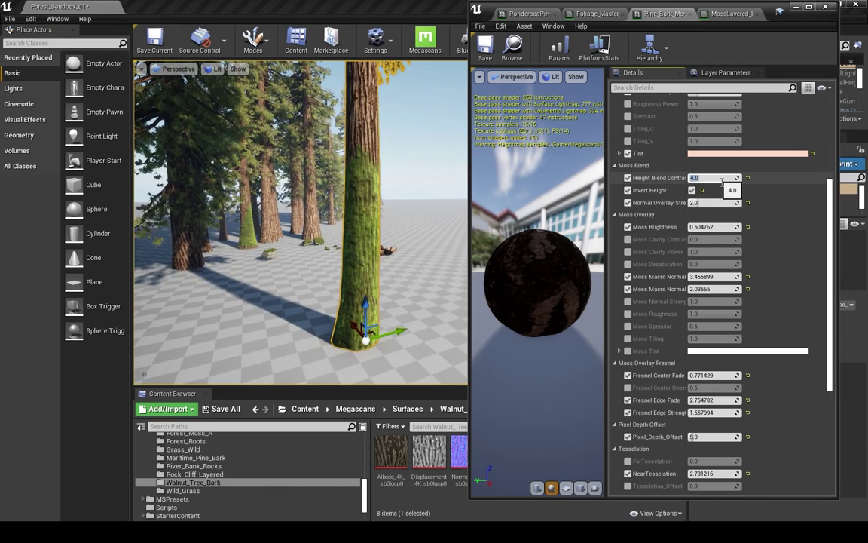
{"action": "key", "text": "w"}
{"action": "mouse_move", "coordinate": [341, 161]}
{"action": "right_mouse_down"}
{"action": "mouse_move", "coordinate": [333, 84]}
{"action": "mouse_move", "coordinate": [333, 155]}
{"action": "mouse_move", "coordinate": [324, 172]}
{"action": "mouse_move", "coordinate": [341, 160]}
{"action": "right_mouse_up"}
{"action": "key", "text": "s"}
{"action": "left_click_drag", "start_coordinate": [686, 166], "coordinate": [716, 165]}
{"action": "right_click_drag", "start_coordinate": [388, 170], "coordinate": [373, 163]}
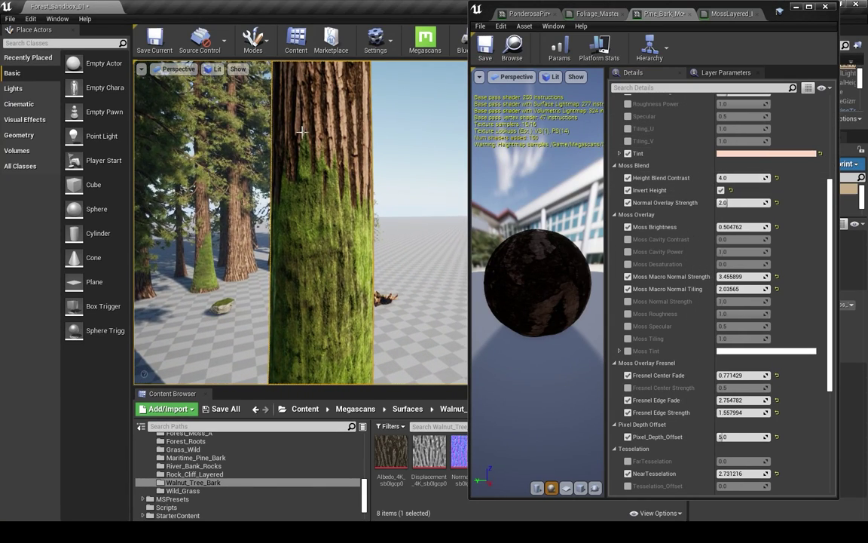
{"action": "right_click_drag", "start_coordinate": [307, 150], "coordinate": [290, 138]}
Step: Try a Height Blend Contrast of 0.0, and set it to 1.0 while checking the moss transition on the trunk
{"action": "left_click", "coordinate": [733, 180]}
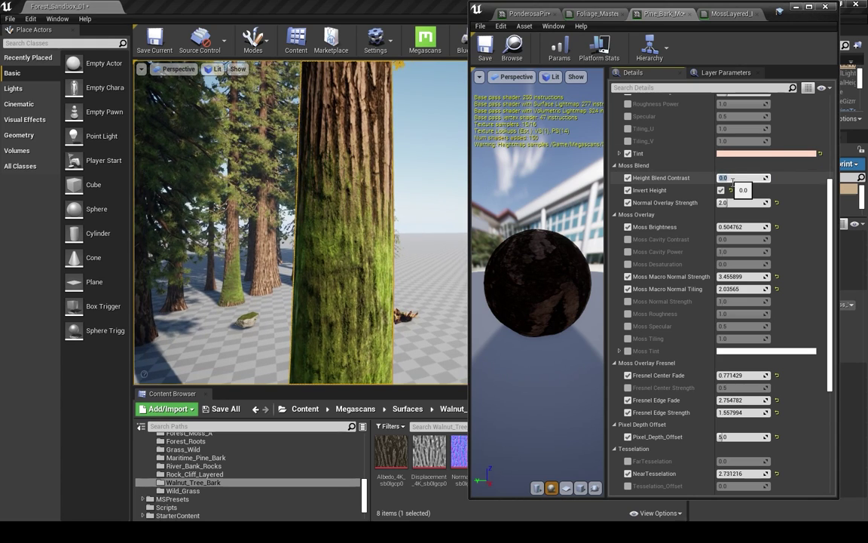
{"action": "mouse_move", "coordinate": [373, 180]}
{"action": "right_mouse_down"}
{"action": "mouse_move", "coordinate": [397, 179]}
{"action": "mouse_move", "coordinate": [373, 179]}
{"action": "right_mouse_up"}
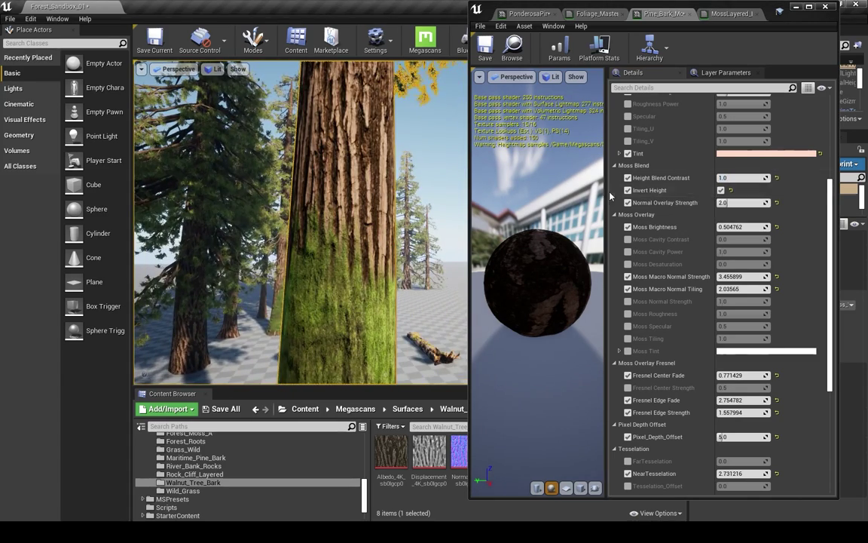
{"action": "right_click_drag", "start_coordinate": [339, 256], "coordinate": [350, 231]}
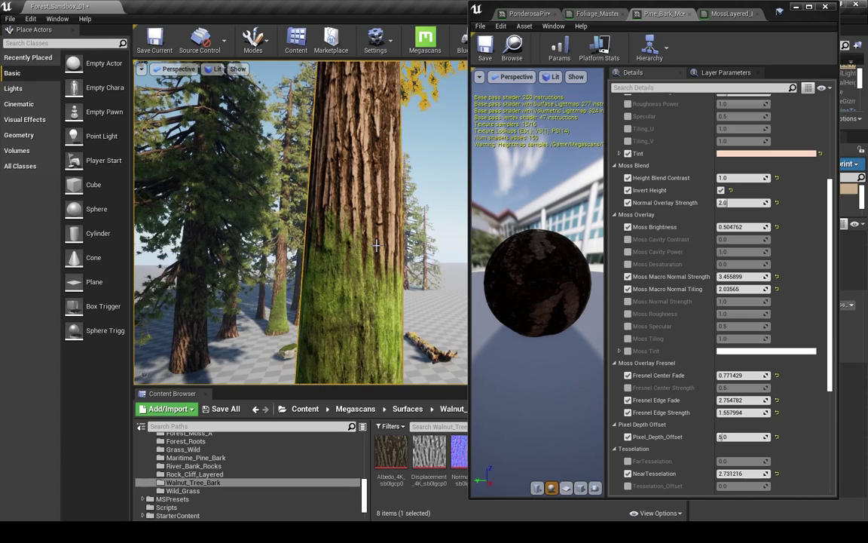
Step: Turn off Invert Height and inspect how the moss blends into the bark from several angles
{"action": "left_click", "coordinate": [720, 190]}
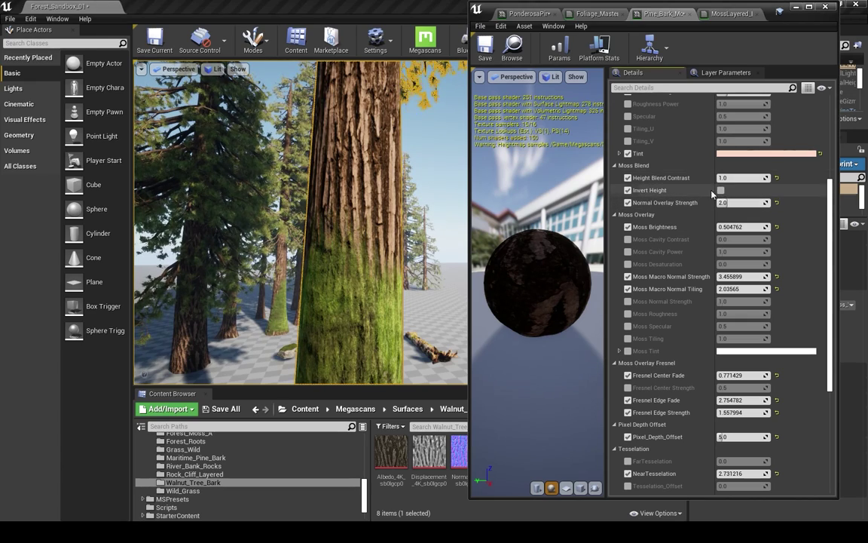
{"action": "key", "text": "w"}
{"action": "right_click_drag", "start_coordinate": [366, 210], "coordinate": [382, 216]}
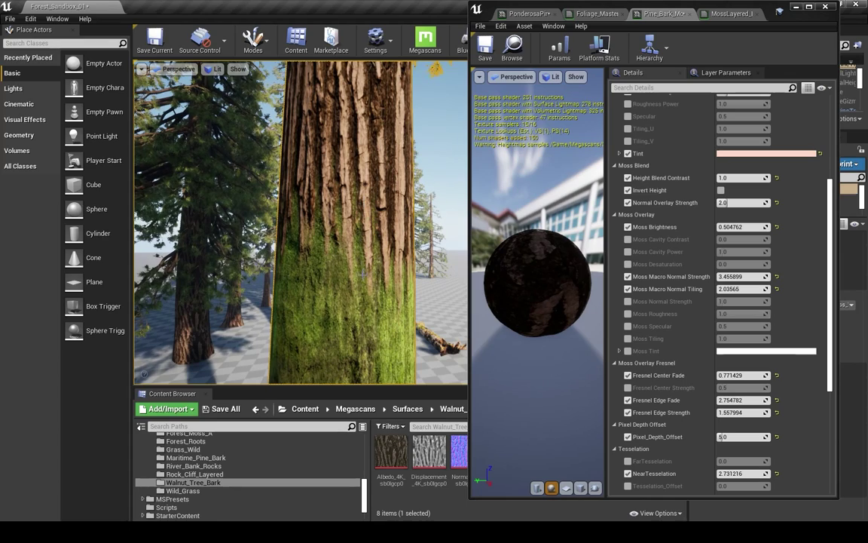
{"action": "key", "text": "s"}
{"action": "right_click_drag", "start_coordinate": [366, 298], "coordinate": [347, 193]}
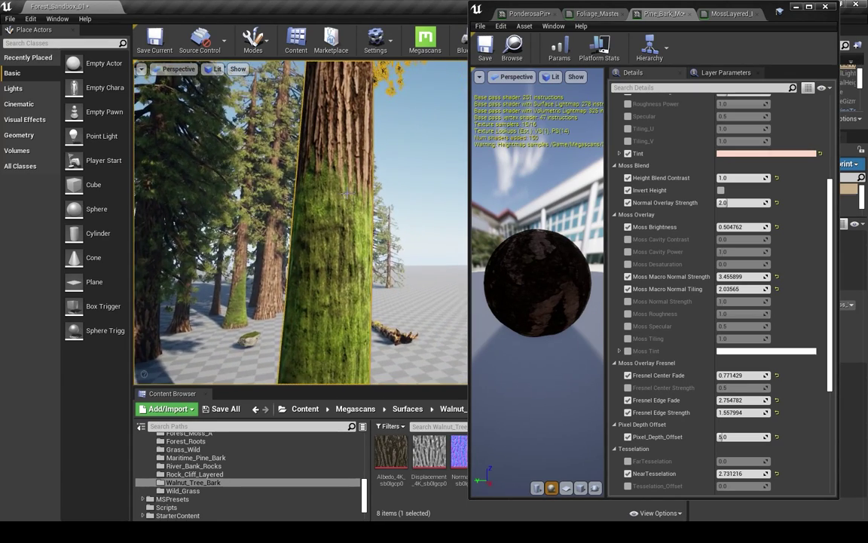
{"action": "right_click_drag", "start_coordinate": [358, 351], "coordinate": [316, 331]}
{"action": "key", "text": "a"}
{"action": "right_click_drag", "start_coordinate": [377, 287], "coordinate": [430, 282]}
{"action": "key", "text": "d"}
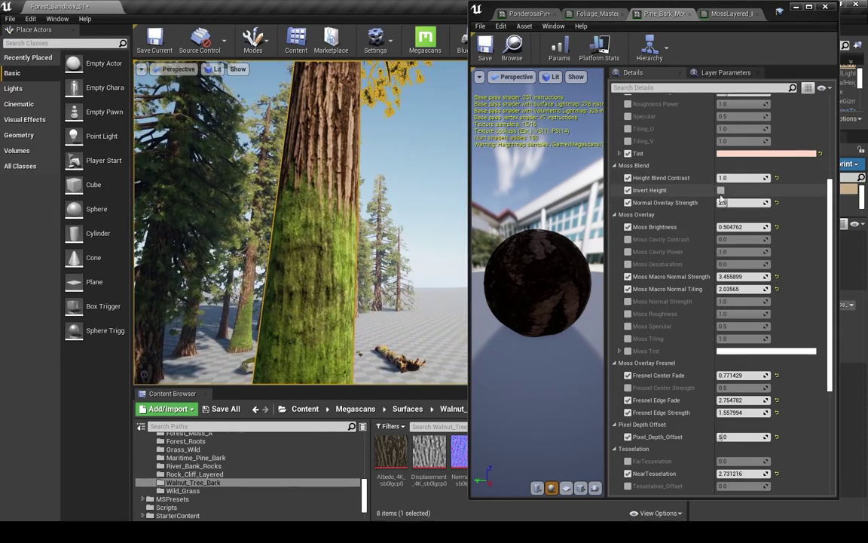
Step: Turn Invert Height back on and view the mossy trunk from another side
{"action": "left_click", "coordinate": [720, 190]}
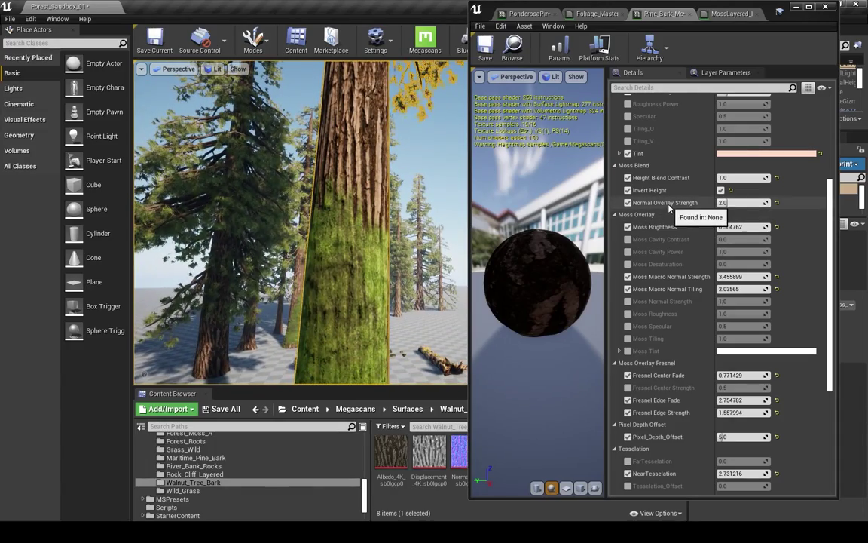
{"action": "key", "text": "a"}
{"action": "right_click_drag", "start_coordinate": [407, 241], "coordinate": [380, 241]}
{"action": "key", "text": "s"}
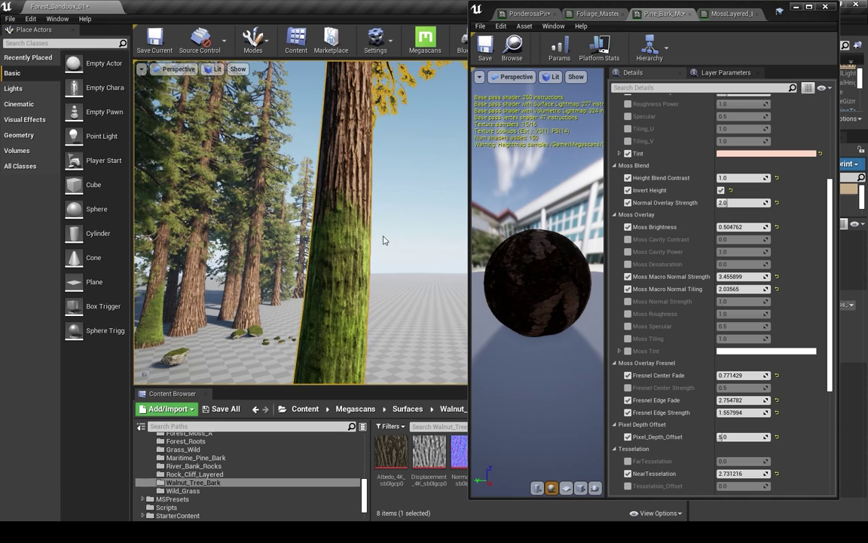
Step: Try Normal Overlay Strength values of 0.0 and 3, and return it to 2.0
{"action": "left_click", "coordinate": [744, 204]}
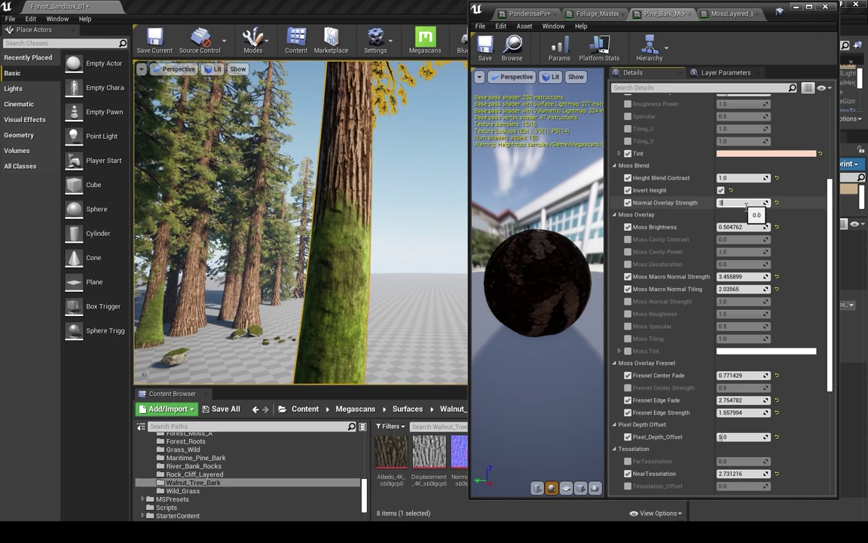
{"action": "key", "text": "Return"}
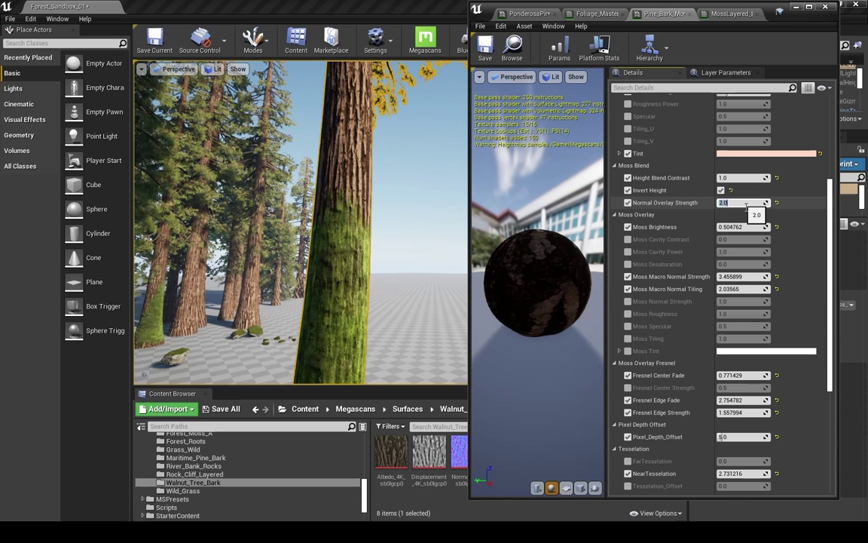
{"action": "right_click_drag", "start_coordinate": [407, 173], "coordinate": [433, 227]}
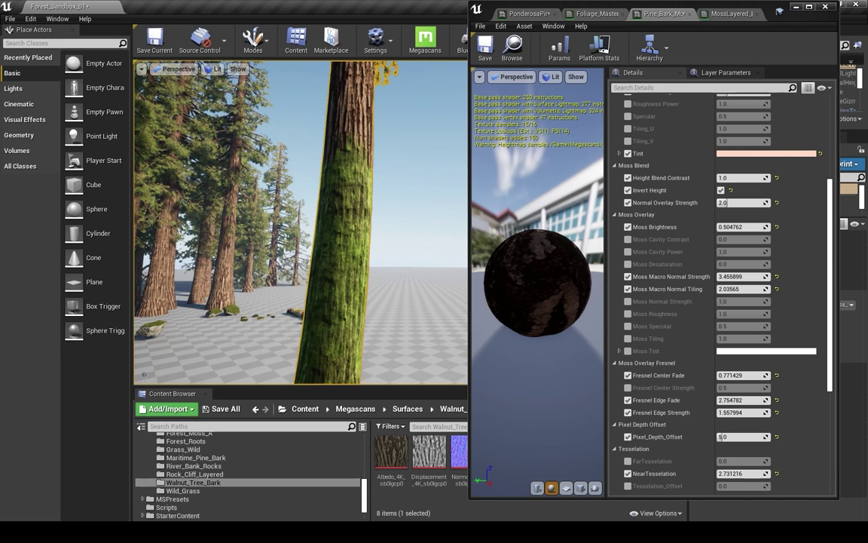
Step: Try raising Moss Macro Normal Strength to about 7.81, inspect the moss surface on the trunk, and undo the change
{"action": "right_click", "coordinate": [405, 228]}
{"action": "right_click_drag", "start_coordinate": [407, 230], "coordinate": [415, 229]}
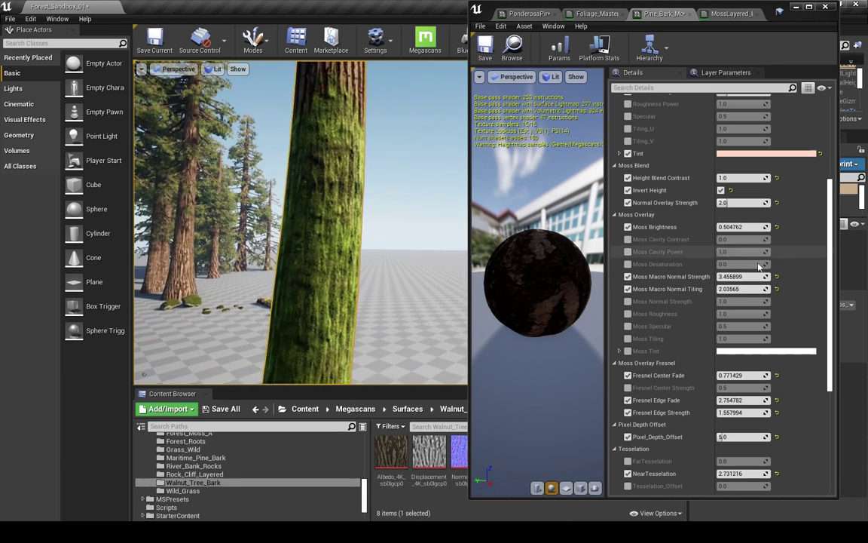
{"action": "left_click_drag", "start_coordinate": [753, 280], "coordinate": [777, 279]}
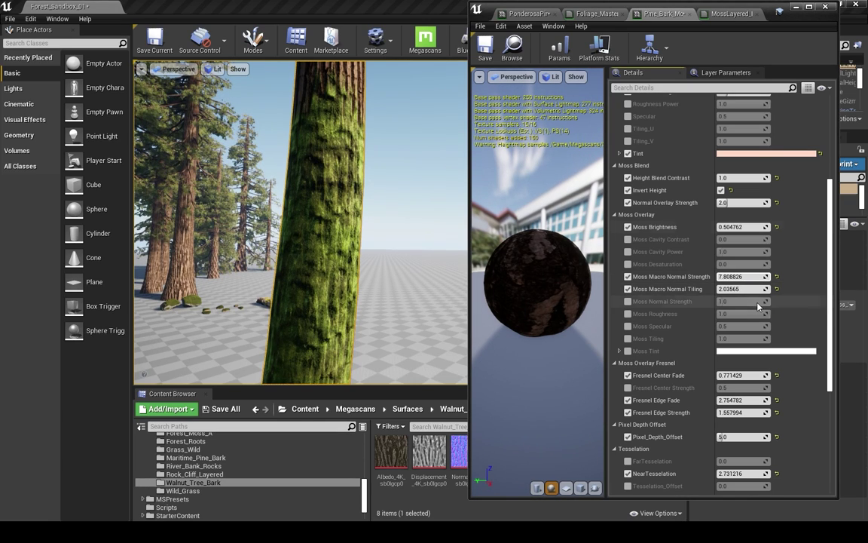
{"action": "mouse_move", "coordinate": [386, 199]}
{"action": "right_mouse_down"}
{"action": "mouse_move", "coordinate": [411, 202]}
{"action": "mouse_move", "coordinate": [394, 190]}
{"action": "right_mouse_up"}
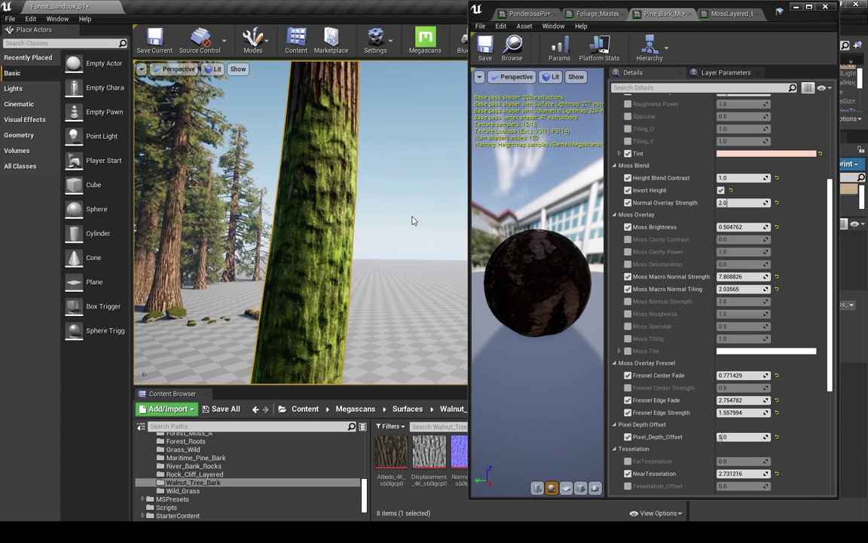
{"action": "key", "text": "ctrl+z"}
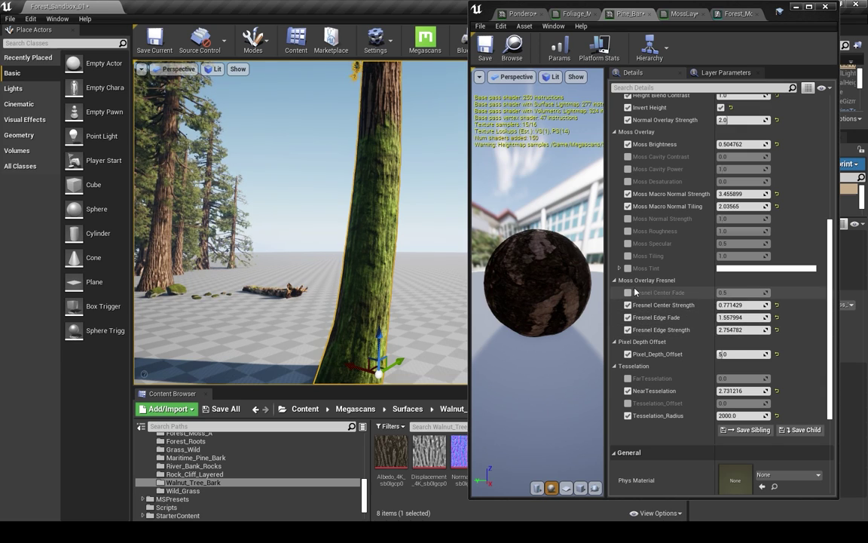
Step: Try a Fresnel Edge Strength of 5.0, inspect the trunk's edge highlights up close, and undo the change
{"action": "left_click", "coordinate": [729, 329]}
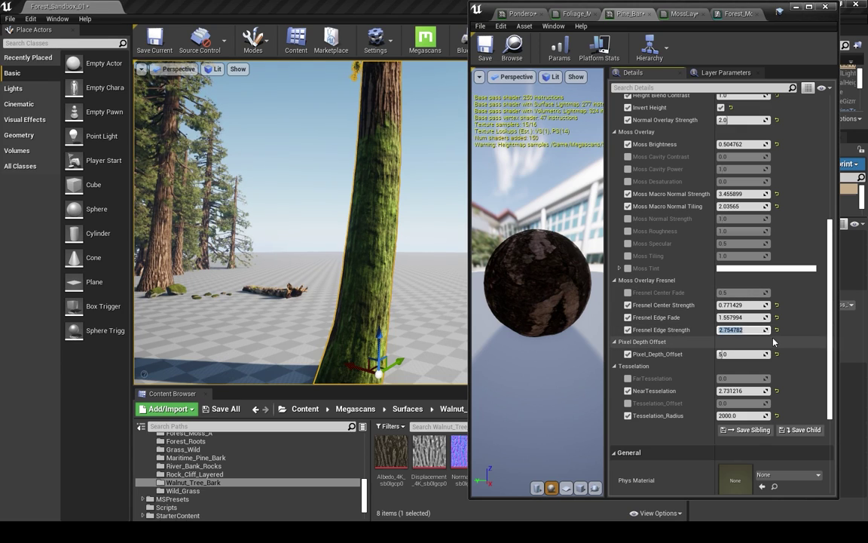
{"action": "type", "text": "5.0"}
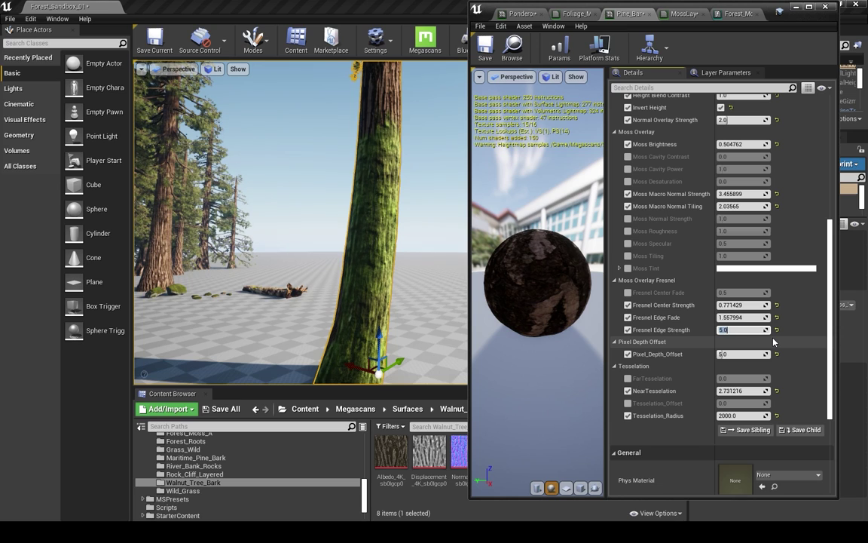
{"action": "key", "text": "w"}
{"action": "right_click_drag", "start_coordinate": [438, 257], "coordinate": [460, 260]}
{"action": "key", "text": "a"}
{"action": "key", "text": "s"}
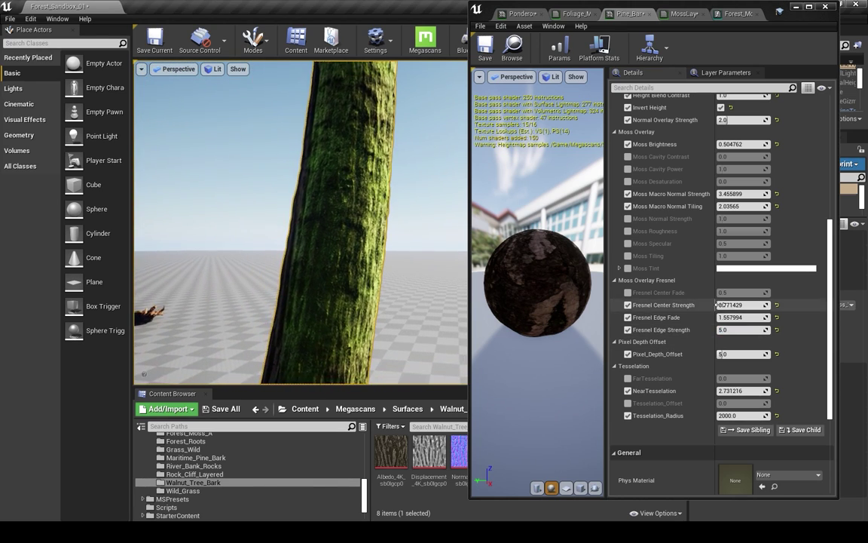
{"action": "left_click", "coordinate": [743, 330]}
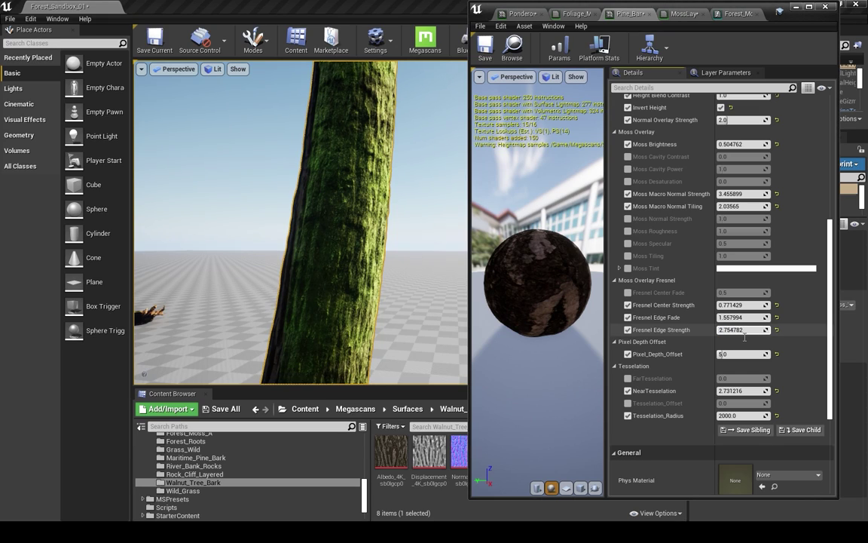
{"action": "key", "text": "ctrl+z"}
Step: Try Fresnel Edge Fade values of 5 and 0, and restore the copied value 1.557994
{"action": "left_click", "coordinate": [745, 317]}
{"action": "key", "text": "ctrl+c"}
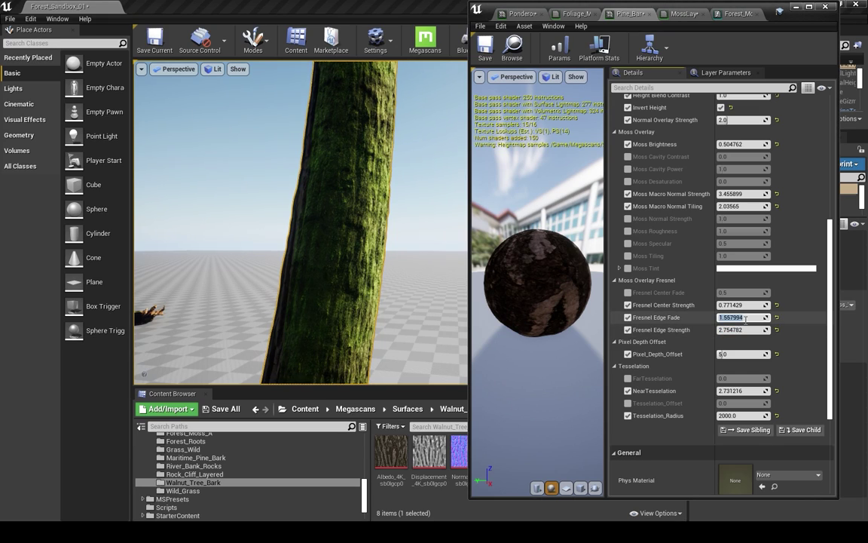
{"action": "type", "text": "5"}
{"action": "key", "text": "Return"}
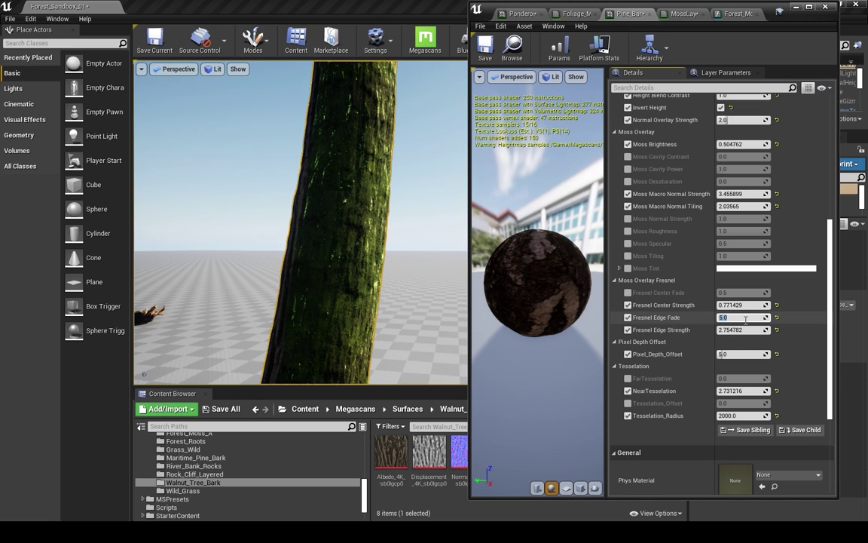
{"action": "type", "text": "0"}
{"action": "key", "text": "Return"}
{"action": "key", "text": "ctrl+v"}
{"action": "key", "text": "Return"}
Step: Switch the viewport to game view and examine the mossy trunk alongside the Pixel Depth Offset and Tesselation parameters
{"action": "right_click_drag", "start_coordinate": [400, 260], "coordinate": [404, 260]}
{"action": "right_click_drag", "start_coordinate": [334, 234], "coordinate": [30, 249]}
{"action": "key", "text": "g"}
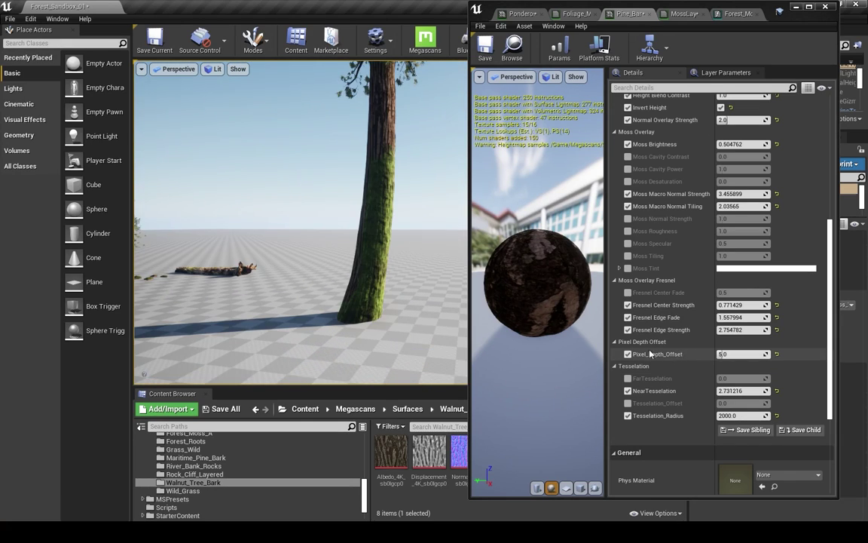
{"action": "right_click_drag", "start_coordinate": [411, 253], "coordinate": [339, 238]}
{"action": "scroll", "coordinate": [786, 411], "scroll_direction": "down", "scroll_amount": 3}
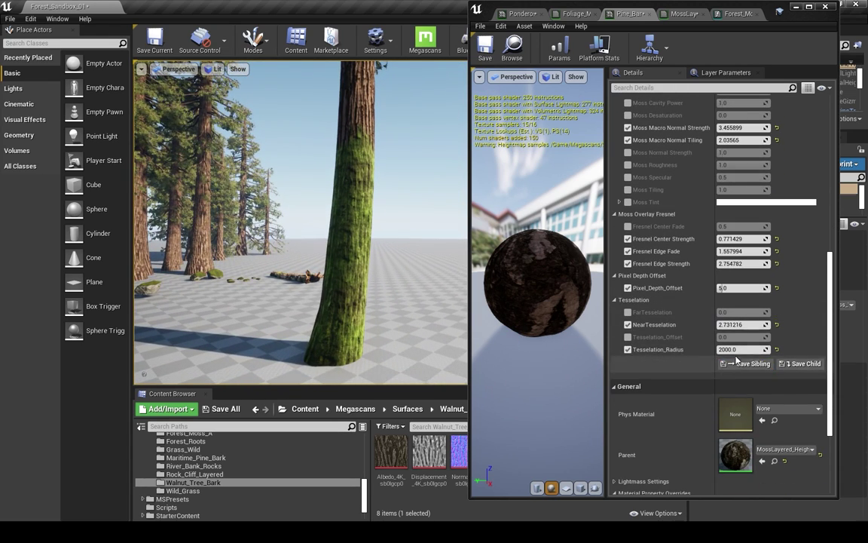
{"action": "right_click_drag", "start_coordinate": [407, 271], "coordinate": [349, 288]}
{"action": "key", "text": "w"}
{"action": "key", "text": "s"}
{"action": "key", "text": "w"}
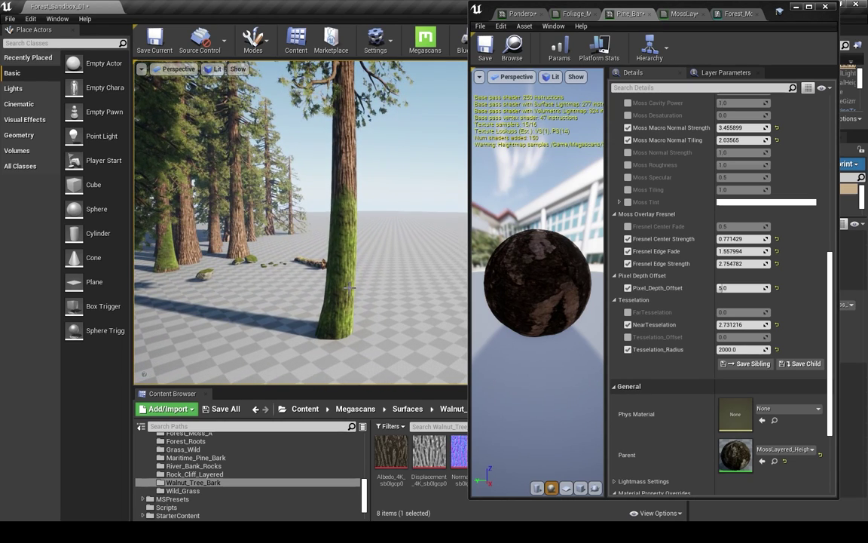
Step: Maximize the material editor window and bring up the full node graph of the MossLayered_Height master material
{"action": "double_click", "coordinate": [753, 7]}
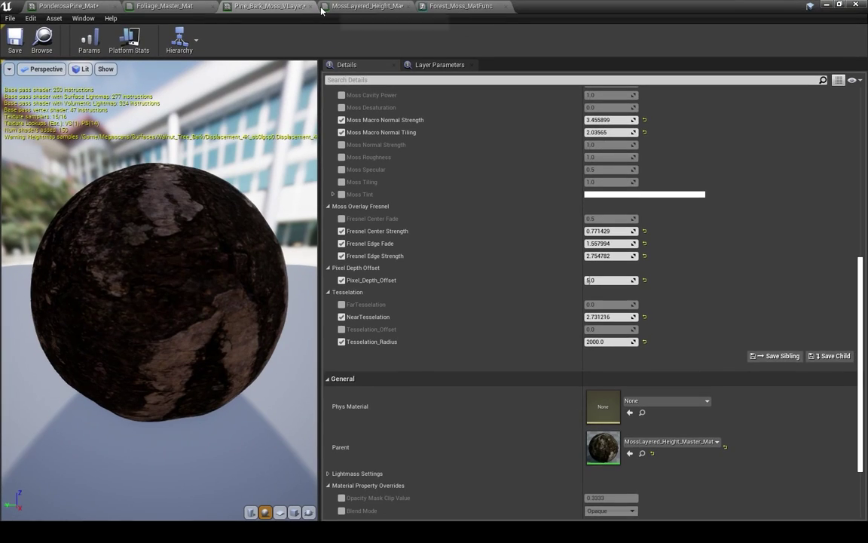
{"action": "left_click", "coordinate": [367, 6]}
{"action": "right_click_drag", "start_coordinate": [463, 221], "coordinate": [673, 227]}
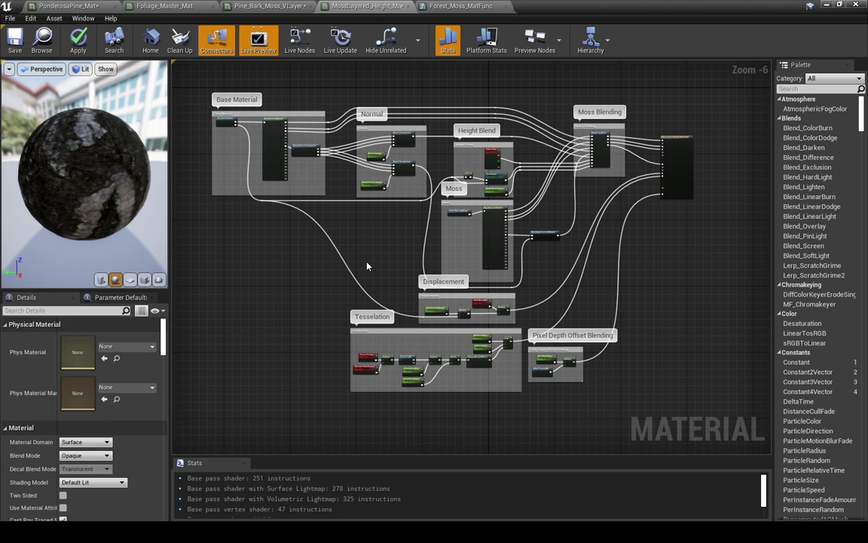
Step: Examine the Base Material group and select its Pine_Bark_MatFunc node to show the function's details
{"action": "right_click_drag", "start_coordinate": [391, 225], "coordinate": [388, 246]}
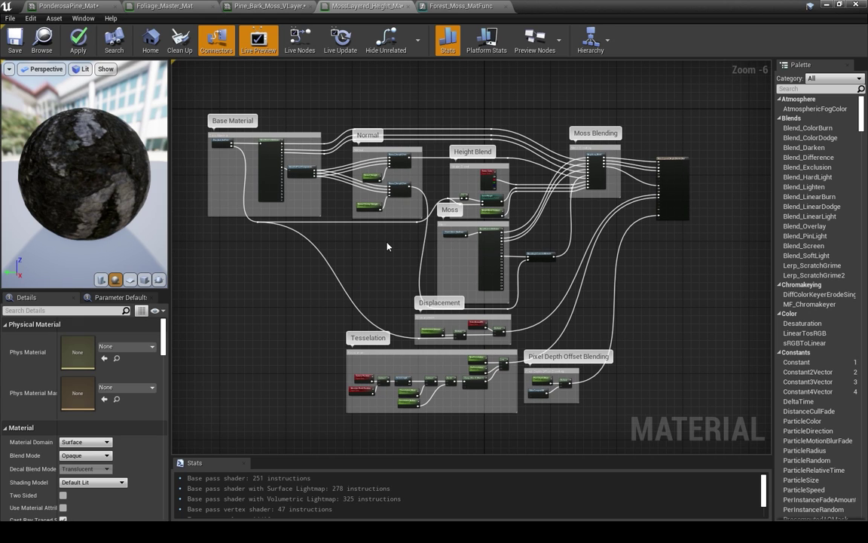
{"action": "right_click_drag", "start_coordinate": [324, 231], "coordinate": [397, 293]}
{"action": "scroll", "coordinate": [342, 266], "scroll_direction": "up", "scroll_amount": 1}
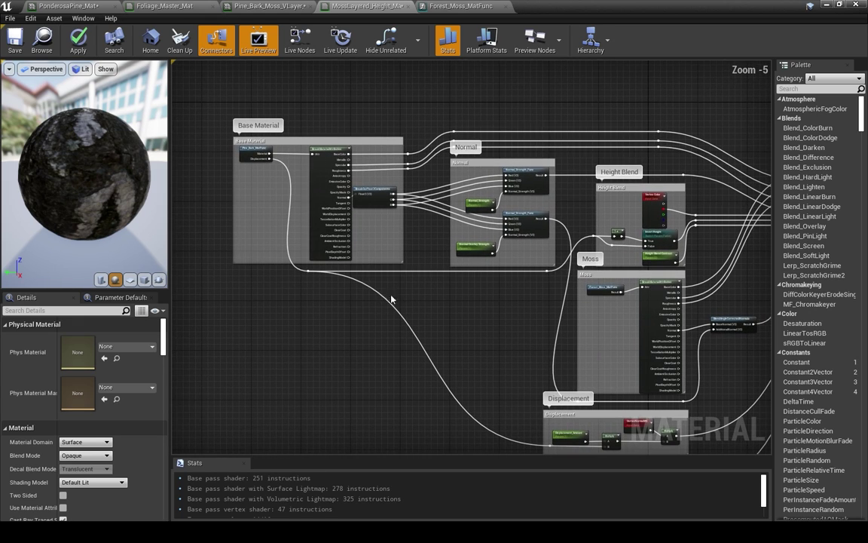
{"action": "left_click_drag", "start_coordinate": [370, 345], "coordinate": [220, 118]}
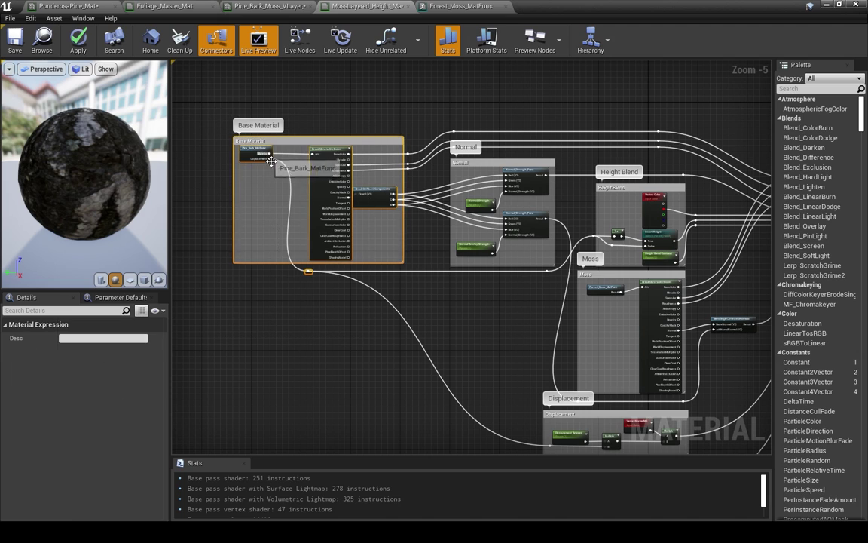
{"action": "left_click", "coordinate": [253, 151]}
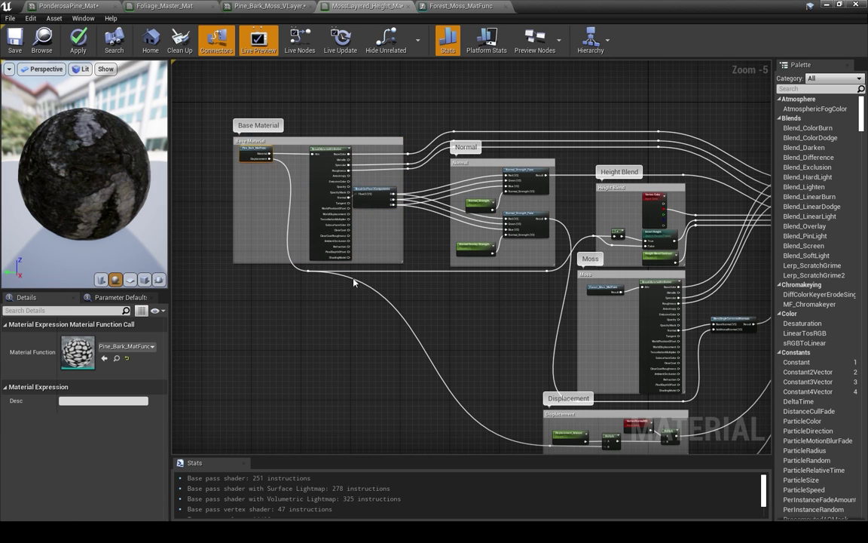
Step: Select the Forest_Moss_MatFunc node in the Moss group to show the function's details
{"action": "right_click_drag", "start_coordinate": [354, 282], "coordinate": [378, 298]}
{"action": "scroll", "coordinate": [242, 237], "scroll_direction": "up", "scroll_amount": 1}
{"action": "right_click_drag", "start_coordinate": [511, 339], "coordinate": [275, 211]}
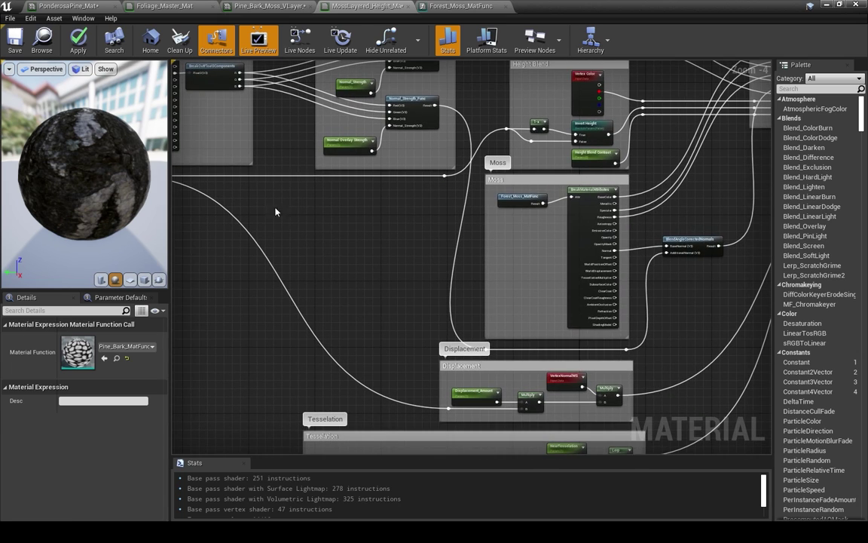
{"action": "left_click", "coordinate": [520, 199]}
{"action": "mouse_move", "coordinate": [373, 231]}
{"action": "right_mouse_down"}
{"action": "mouse_move", "coordinate": [296, 238]}
{"action": "mouse_move", "coordinate": [441, 273]}
{"action": "right_mouse_up"}
{"action": "scroll", "coordinate": [305, 229], "scroll_direction": "down", "scroll_amount": 1}
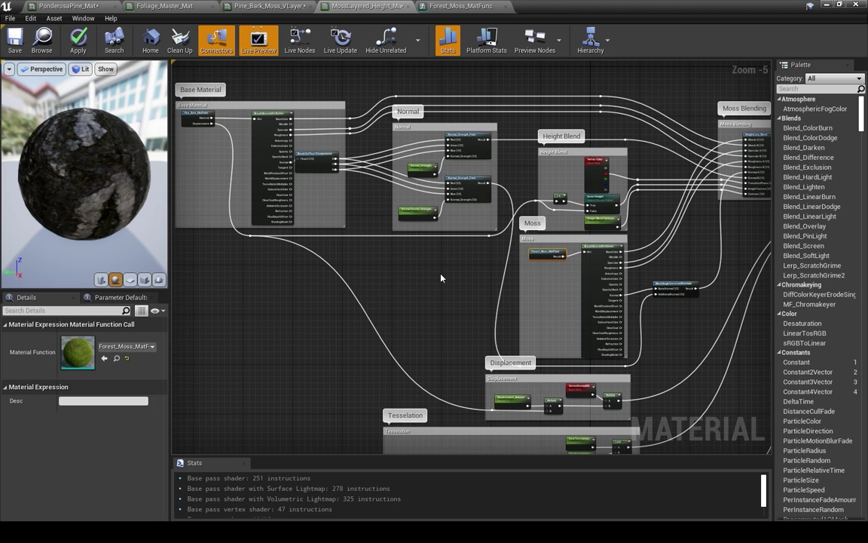
Step: Examine the Normal group's two Normal_Strength_Func nodes and trace where their results lead
{"action": "right_click_drag", "start_coordinate": [441, 278], "coordinate": [401, 258]}
{"action": "scroll", "coordinate": [449, 251], "scroll_direction": "up", "scroll_amount": 1}
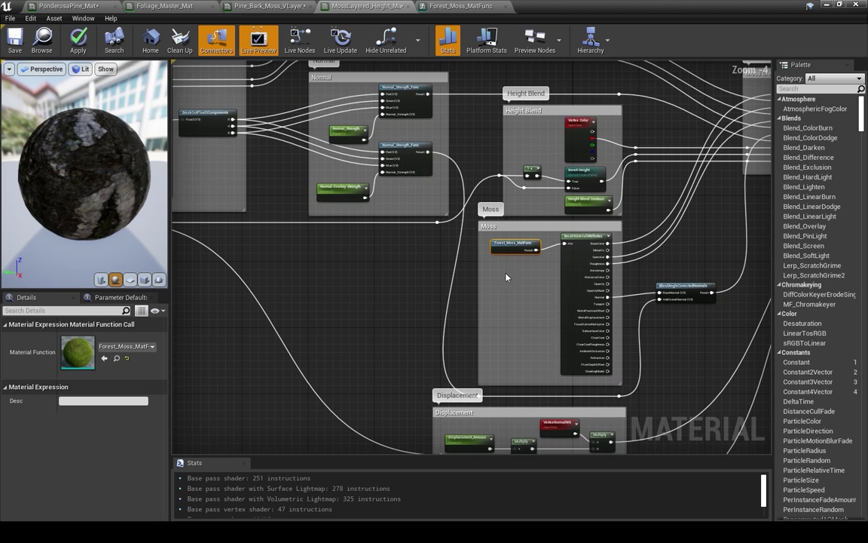
{"action": "right_click_drag", "start_coordinate": [373, 263], "coordinate": [487, 283]}
{"action": "scroll", "coordinate": [394, 272], "scroll_direction": "down", "scroll_amount": 1}
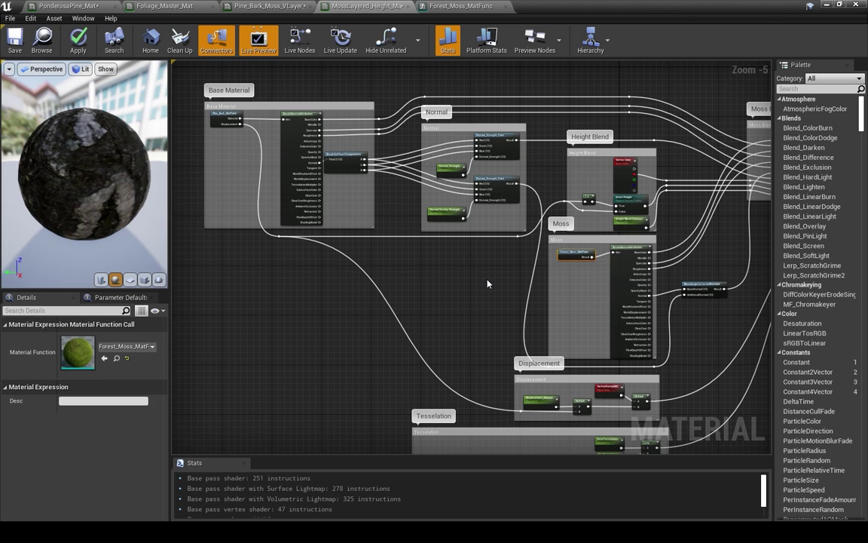
{"action": "right_click_drag", "start_coordinate": [490, 284], "coordinate": [433, 290]}
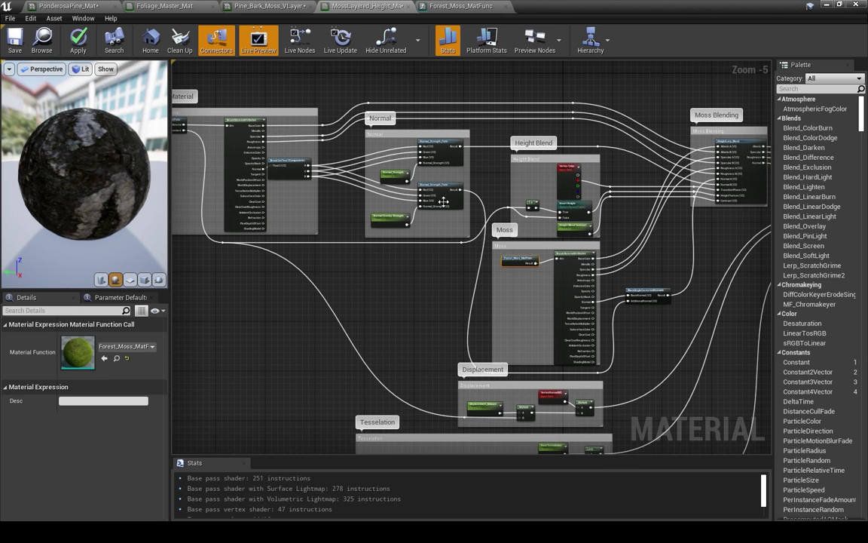
{"action": "right_click_drag", "start_coordinate": [443, 237], "coordinate": [428, 285]}
{"action": "scroll", "coordinate": [426, 284], "scroll_direction": "up", "scroll_amount": 1}
{"action": "right_click_drag", "start_coordinate": [372, 224], "coordinate": [382, 235]}
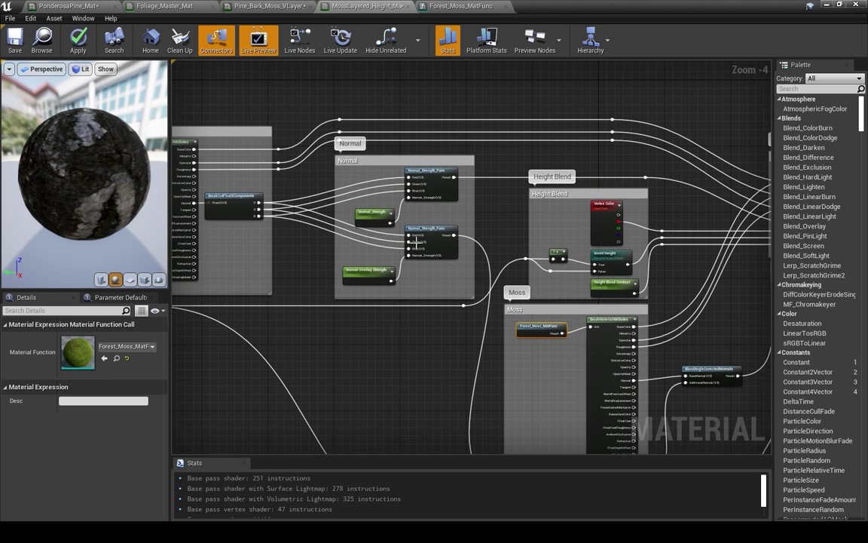
{"action": "right_click_drag", "start_coordinate": [413, 286], "coordinate": [364, 282]}
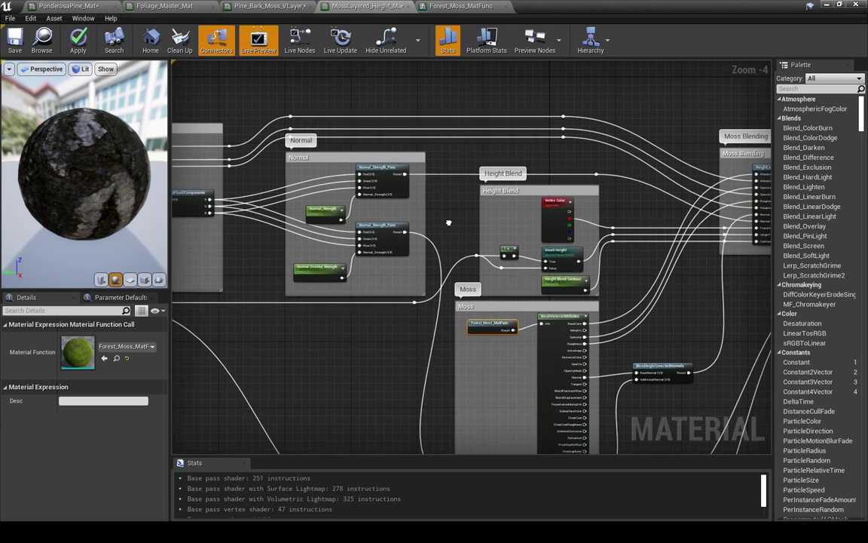
{"action": "right_click_drag", "start_coordinate": [535, 159], "coordinate": [512, 146]}
{"action": "right_click_drag", "start_coordinate": [397, 207], "coordinate": [390, 137]}
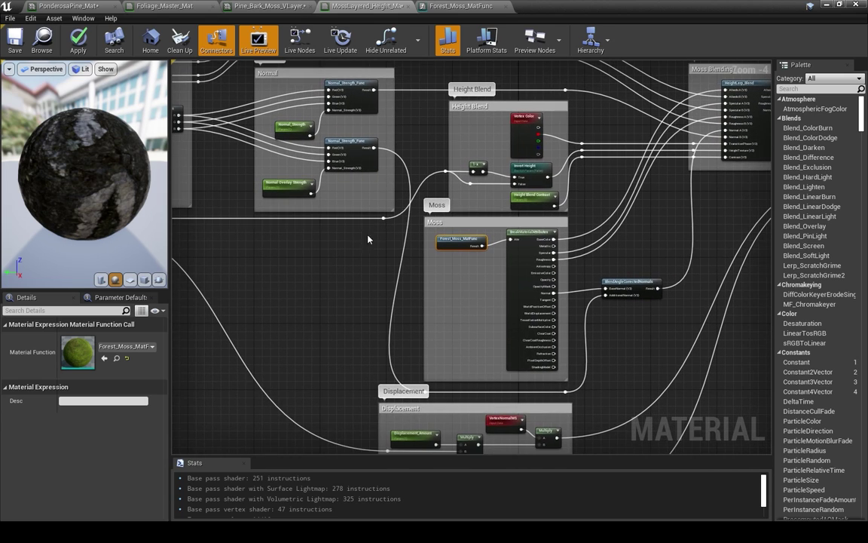
Step: Trace the bark overlay and moss normals through BlendAngleCorrectedNormals into the Moss Blending group
{"action": "right_click_drag", "start_coordinate": [368, 235], "coordinate": [347, 292]}
{"action": "right_click_drag", "start_coordinate": [648, 214], "coordinate": [614, 217]}
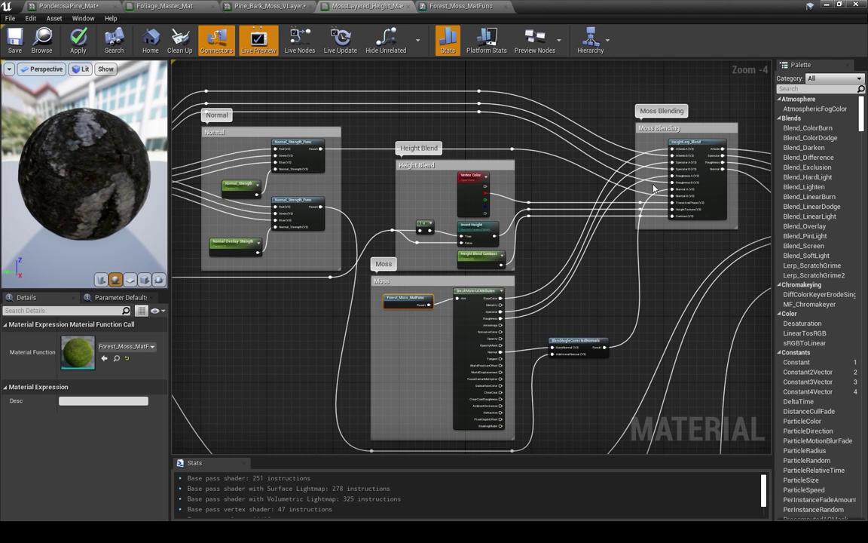
{"action": "right_click_drag", "start_coordinate": [387, 244], "coordinate": [450, 222]}
{"action": "right_click_drag", "start_coordinate": [373, 306], "coordinate": [377, 238]}
{"action": "right_click_drag", "start_coordinate": [520, 376], "coordinate": [427, 315]}
{"action": "right_click_drag", "start_coordinate": [500, 207], "coordinate": [456, 252]}
{"action": "right_click_drag", "start_coordinate": [489, 298], "coordinate": [460, 338]}
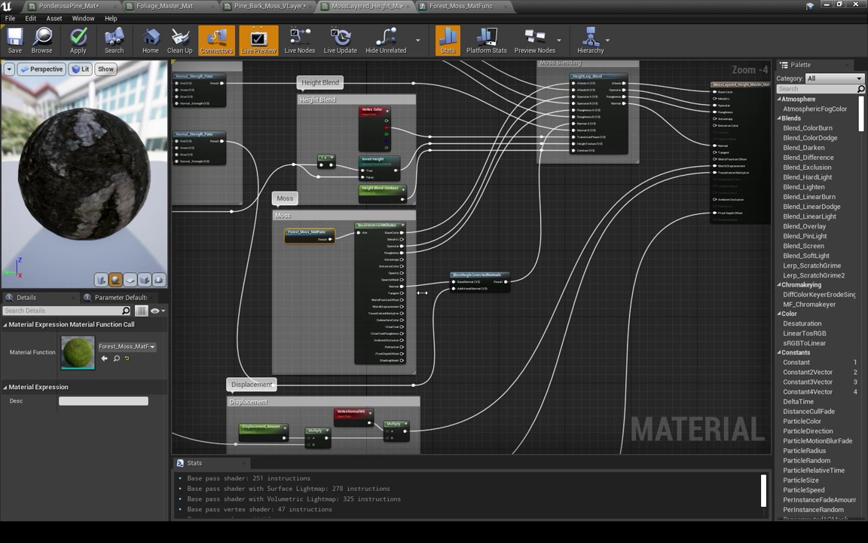
{"action": "right_click_drag", "start_coordinate": [421, 292], "coordinate": [418, 347]}
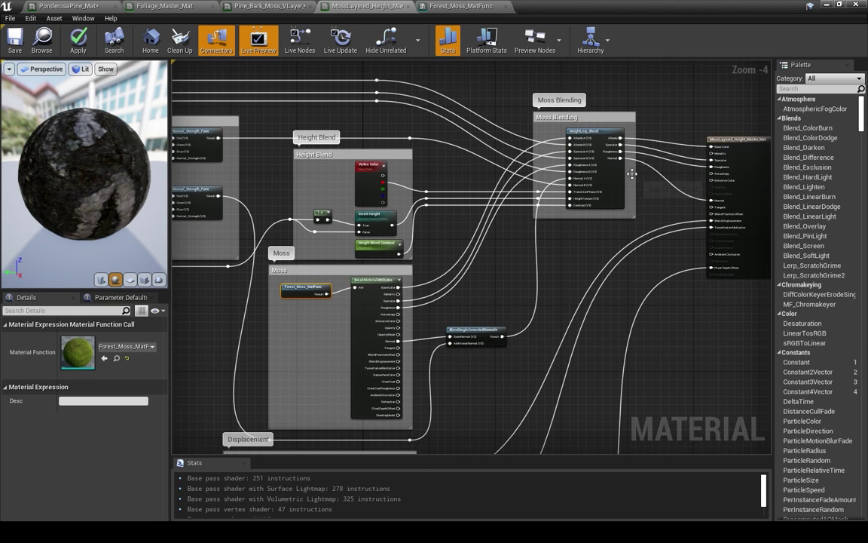
Step: Inspect the Vertex Color, Invert Height and Height Blend Contrast nodes in the Height Blend group and trace them into HeightLerp_Blend
{"action": "right_click_drag", "start_coordinate": [443, 243], "coordinate": [536, 248]}
{"action": "scroll", "coordinate": [537, 249], "scroll_direction": "up", "scroll_amount": 1}
{"action": "left_click_drag", "start_coordinate": [534, 265], "coordinate": [345, 149]}
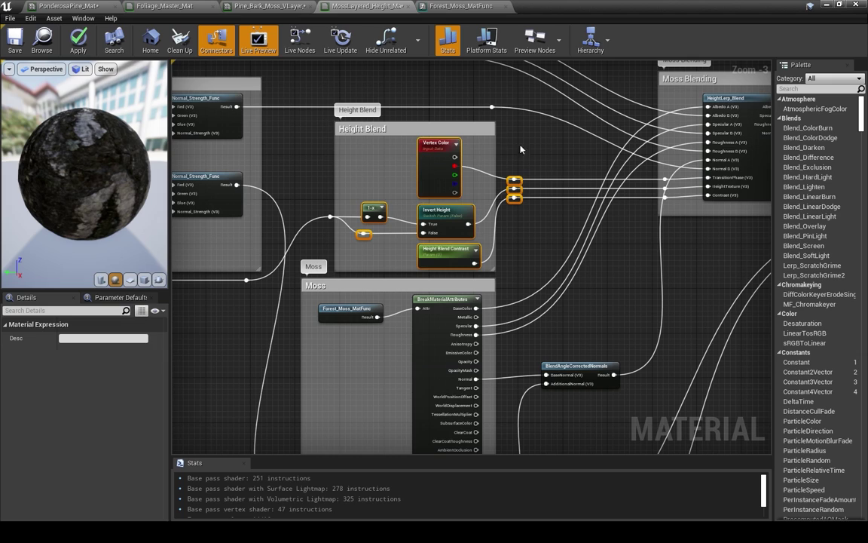
{"action": "left_click", "coordinate": [505, 147]}
{"action": "left_click", "coordinate": [441, 159]}
{"action": "right_click_drag", "start_coordinate": [425, 214], "coordinate": [437, 218]}
{"action": "left_click", "coordinate": [437, 218]}
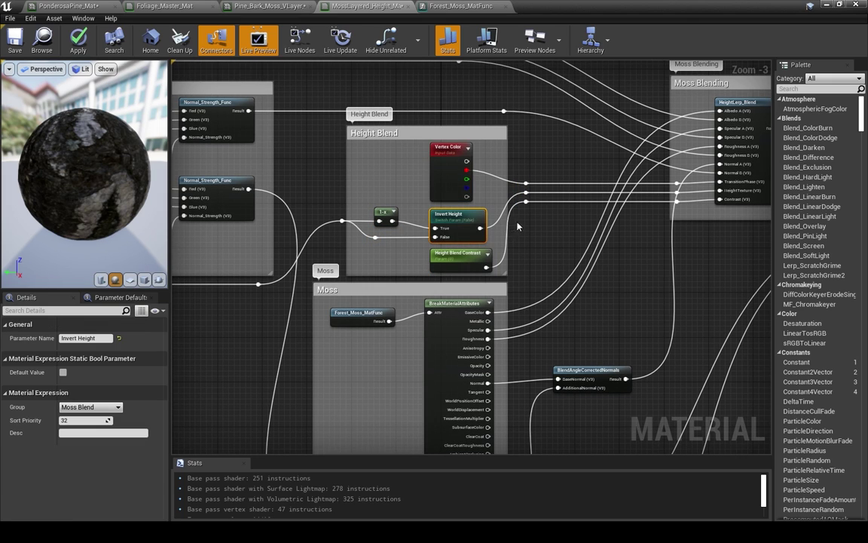
{"action": "right_click_drag", "start_coordinate": [473, 249], "coordinate": [476, 241]}
{"action": "left_click", "coordinate": [471, 243]}
{"action": "right_click_drag", "start_coordinate": [551, 257], "coordinate": [443, 238]}
{"action": "right_click_drag", "start_coordinate": [575, 220], "coordinate": [510, 305]}
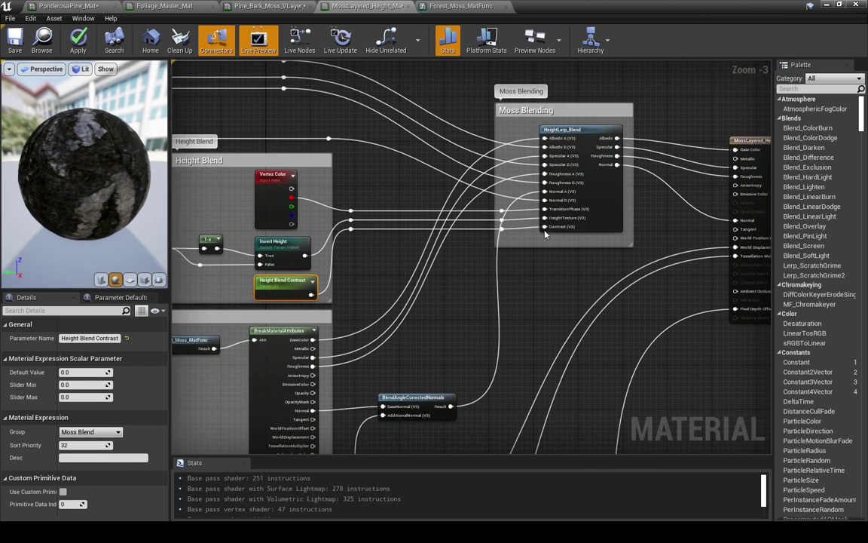
Step: Bring the Displacement group into view and select its nodes to point out the displacement setup
{"action": "right_click_drag", "start_coordinate": [515, 347], "coordinate": [611, 169]}
{"action": "scroll", "coordinate": [527, 322], "scroll_direction": "down", "scroll_amount": 1}
{"action": "right_click_drag", "start_coordinate": [500, 362], "coordinate": [554, 211]}
{"action": "right_click_drag", "start_coordinate": [545, 260], "coordinate": [563, 260]}
{"action": "left_click_drag", "start_coordinate": [555, 265], "coordinate": [281, 217]}
Step: Point out the Tesselation and Pixel Depth Offset Blending groups by selecting their nodes in turn
{"action": "right_click_drag", "start_coordinate": [277, 229], "coordinate": [325, 162]}
{"action": "left_click", "coordinate": [222, 228]}
{"action": "left_click_drag", "start_coordinate": [222, 226], "coordinate": [593, 390]}
{"action": "right_click_drag", "start_coordinate": [593, 390], "coordinate": [412, 401]}
{"action": "left_click_drag", "start_coordinate": [544, 382], "coordinate": [434, 267]}
Step: Open the HeightLerp_Blend function from the Moss Blending group and examine its overall node graph
{"action": "right_click_drag", "start_coordinate": [525, 182], "coordinate": [531, 306]}
{"action": "right_click_drag", "start_coordinate": [512, 121], "coordinate": [464, 356]}
{"action": "scroll", "coordinate": [550, 198], "scroll_direction": "up", "scroll_amount": 1}
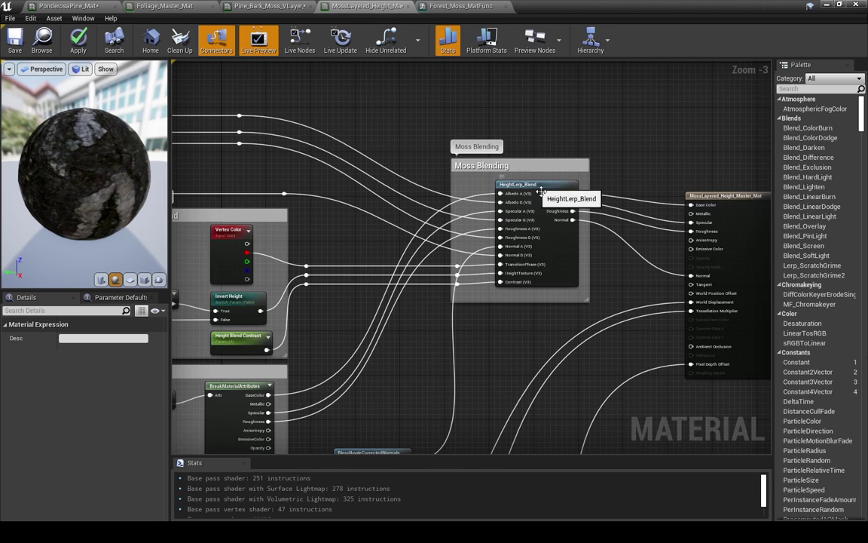
{"action": "double_click", "coordinate": [539, 189]}
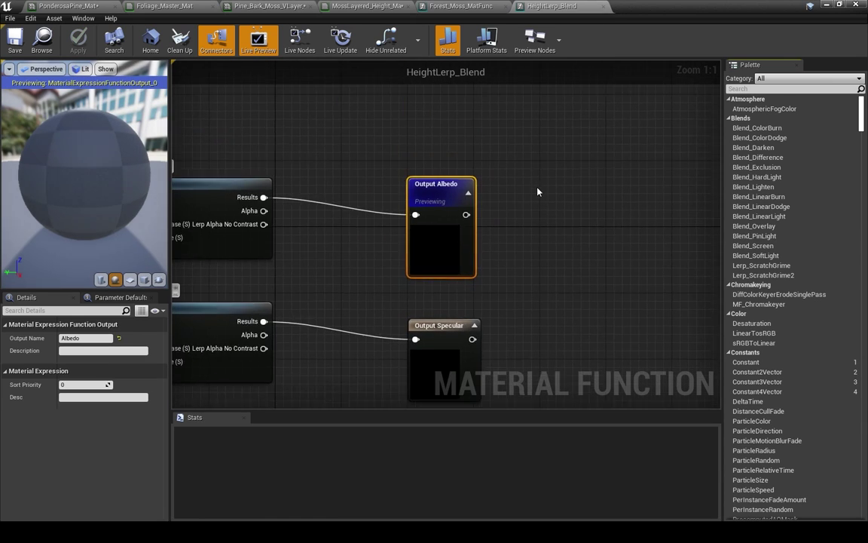
{"action": "scroll", "coordinate": [528, 214], "scroll_direction": "down", "scroll_amount": 3}
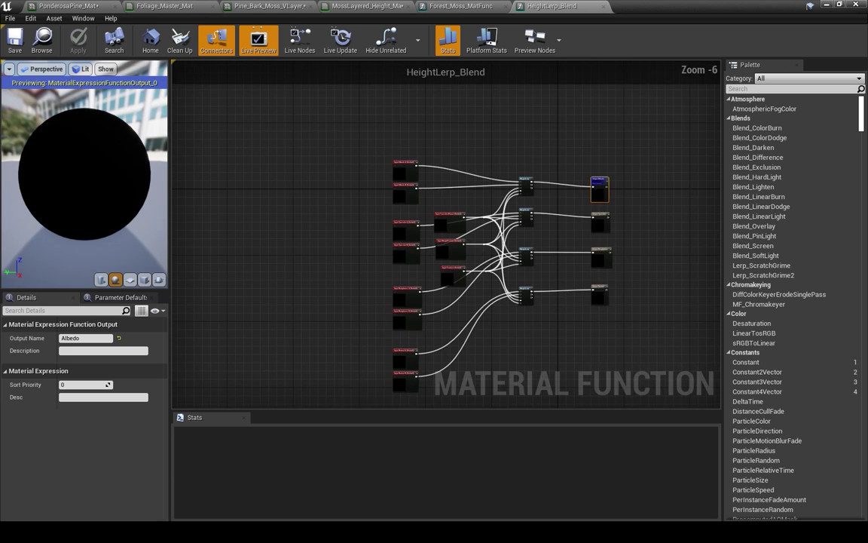
{"action": "scroll", "coordinate": [457, 220], "scroll_direction": "up", "scroll_amount": 1}
{"action": "scroll", "coordinate": [450, 217], "scroll_direction": "up", "scroll_amount": 1}
{"action": "scroll", "coordinate": [429, 221], "scroll_direction": "down", "scroll_amount": 1}
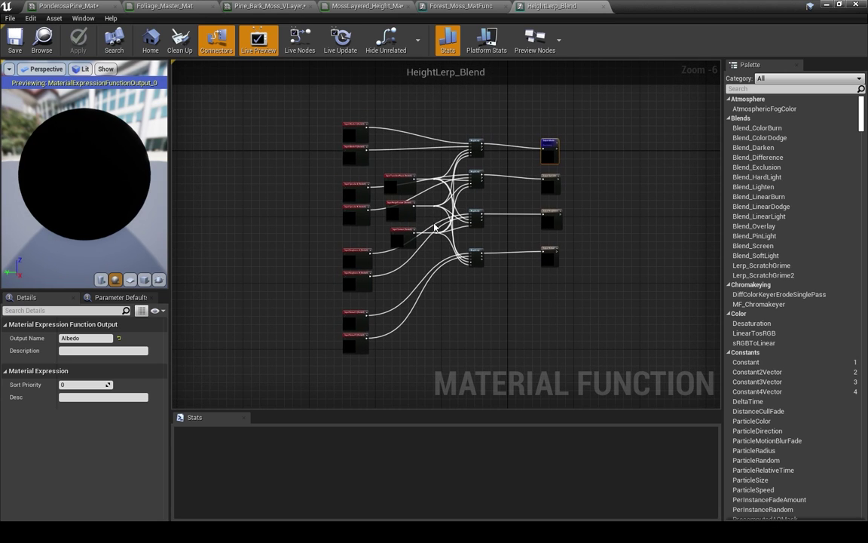
{"action": "scroll", "coordinate": [429, 221], "scroll_direction": "up", "scroll_amount": 2}
Step: Check how HeightLerp_Blend is wired in the MossLayered_Height master material, and return to the function's graph
{"action": "left_click", "coordinate": [448, 6]}
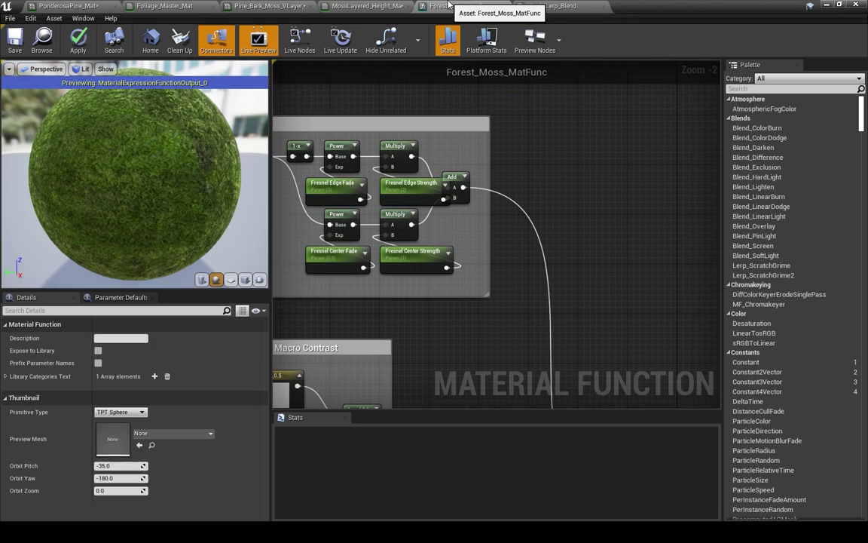
{"action": "left_click", "coordinate": [393, 5]}
{"action": "right_click_drag", "start_coordinate": [403, 242], "coordinate": [566, 182]}
{"action": "scroll", "coordinate": [566, 183], "scroll_direction": "down", "scroll_amount": 1}
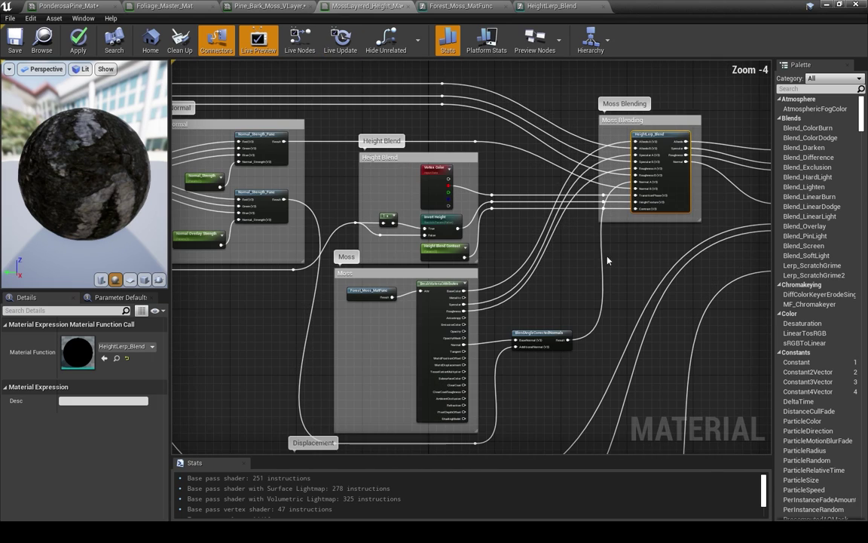
{"action": "right_click_drag", "start_coordinate": [588, 266], "coordinate": [511, 331]}
{"action": "left_click", "coordinate": [550, 6]}
{"action": "mouse_move", "coordinate": [451, 236]}
{"action": "right_mouse_down"}
{"action": "mouse_move", "coordinate": [474, 265]}
{"action": "mouse_move", "coordinate": [456, 236]}
{"action": "right_mouse_up"}
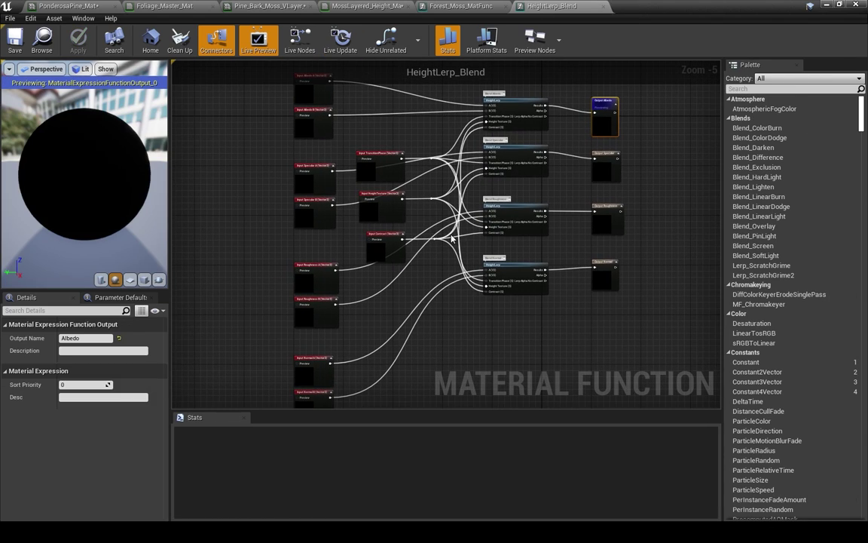
Step: Examine up close the HeightLerp nodes that blend albedo, specular, roughness and normal
{"action": "right_click_drag", "start_coordinate": [511, 337], "coordinate": [511, 325]}
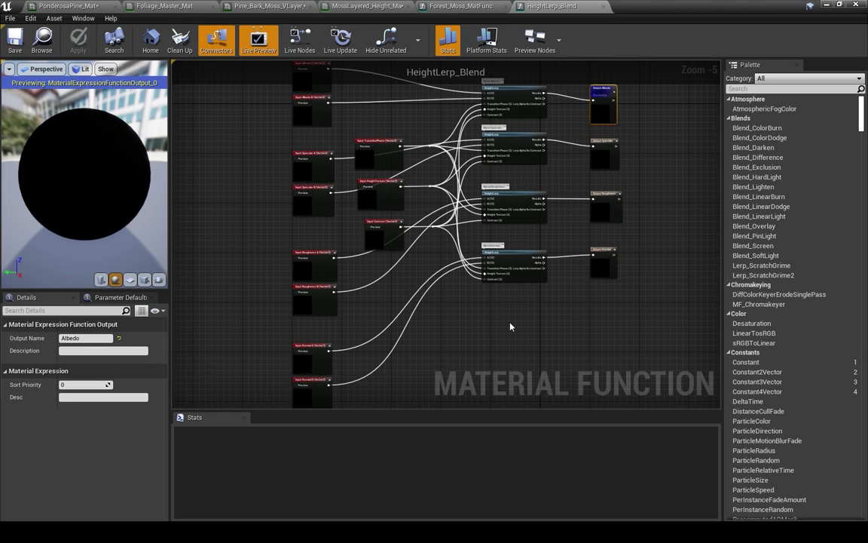
{"action": "right_click_drag", "start_coordinate": [435, 177], "coordinate": [393, 241]}
{"action": "scroll", "coordinate": [398, 238], "scroll_direction": "up", "scroll_amount": 1}
{"action": "right_click_drag", "start_coordinate": [398, 238], "coordinate": [349, 284]}
{"action": "scroll", "coordinate": [375, 267], "scroll_direction": "up", "scroll_amount": 1}
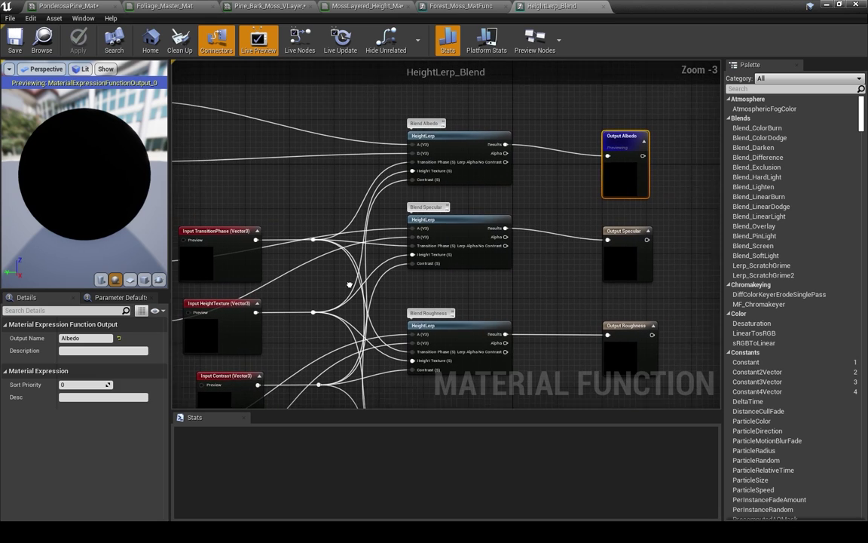
{"action": "scroll", "coordinate": [490, 241], "scroll_direction": "up", "scroll_amount": 1}
{"action": "scroll", "coordinate": [501, 257], "scroll_direction": "up", "scroll_amount": 1}
{"action": "right_click_drag", "start_coordinate": [501, 257], "coordinate": [438, 247]}
{"action": "right_click_drag", "start_coordinate": [537, 328], "coordinate": [535, 263]}
{"action": "right_click_drag", "start_coordinate": [456, 313], "coordinate": [513, 250]}
{"action": "scroll", "coordinate": [494, 315], "scroll_direction": "down", "scroll_amount": 2}
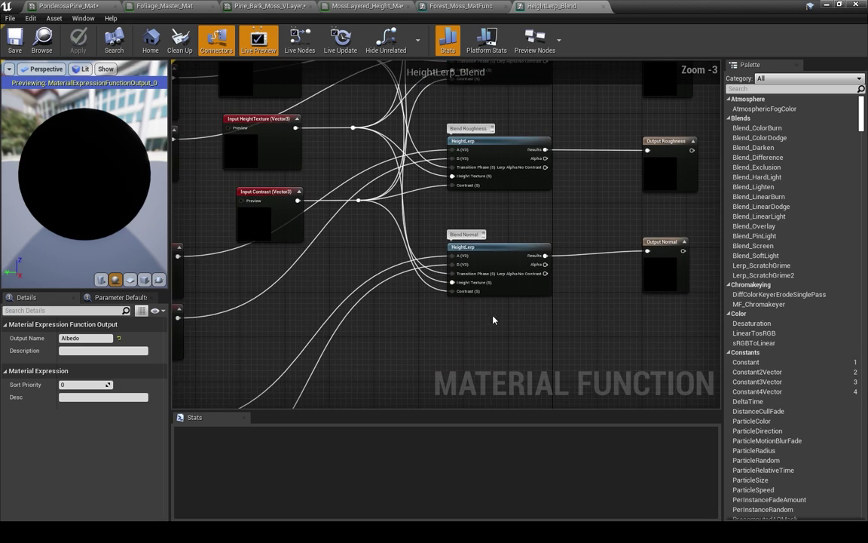
Step: Examine how the function's inputs feed the Blend Roughness and Blend Normal nodes within the whole graph
{"action": "right_click_drag", "start_coordinate": [495, 319], "coordinate": [472, 295]}
{"action": "right_click_drag", "start_coordinate": [443, 324], "coordinate": [442, 302]}
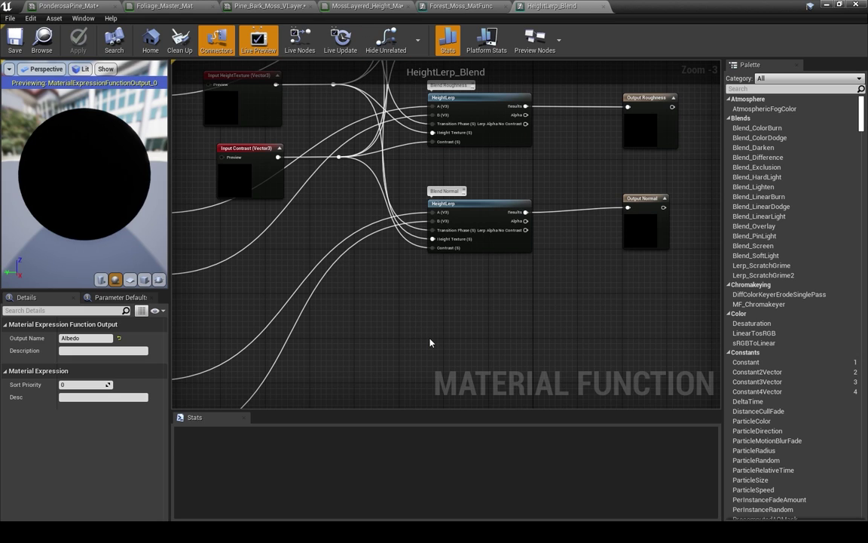
{"action": "right_click_drag", "start_coordinate": [400, 304], "coordinate": [387, 335]}
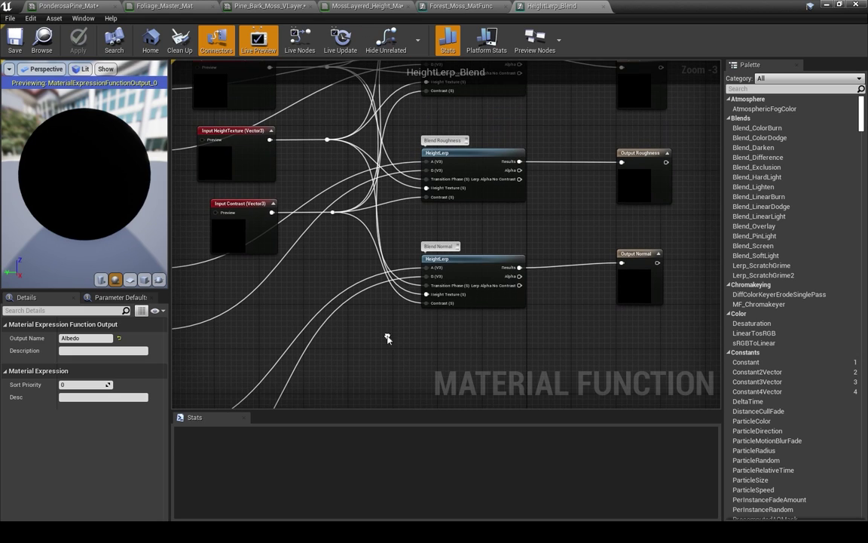
{"action": "right_click_drag", "start_coordinate": [482, 346], "coordinate": [493, 256]}
{"action": "scroll", "coordinate": [440, 272], "scroll_direction": "down", "scroll_amount": 2}
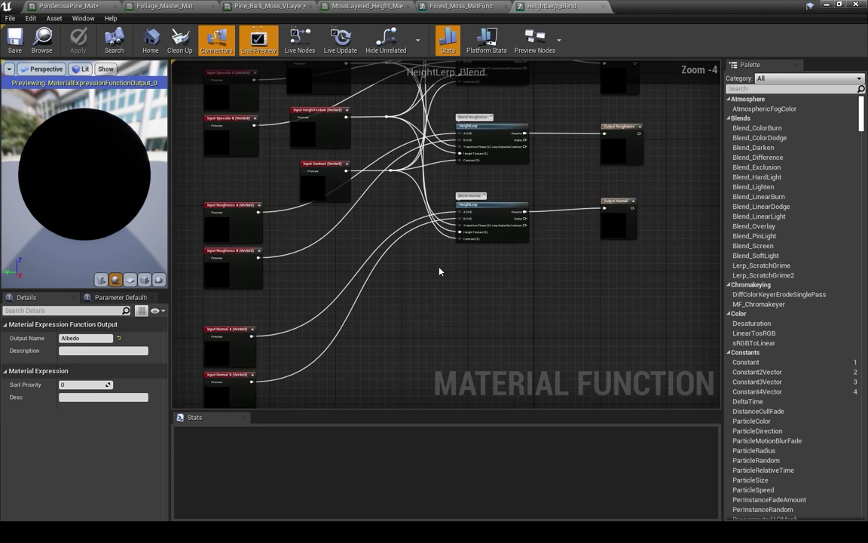
{"action": "right_click_drag", "start_coordinate": [438, 196], "coordinate": [444, 306]}
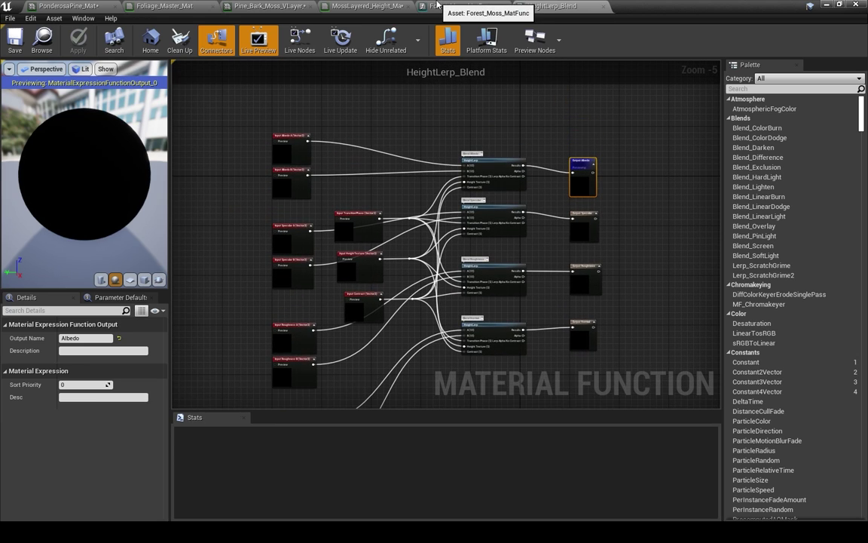
Step: Revisit the master material's Moss group and bring up the wider node graph of Forest_Moss_MatFunc
{"action": "left_click", "coordinate": [375, 6]}
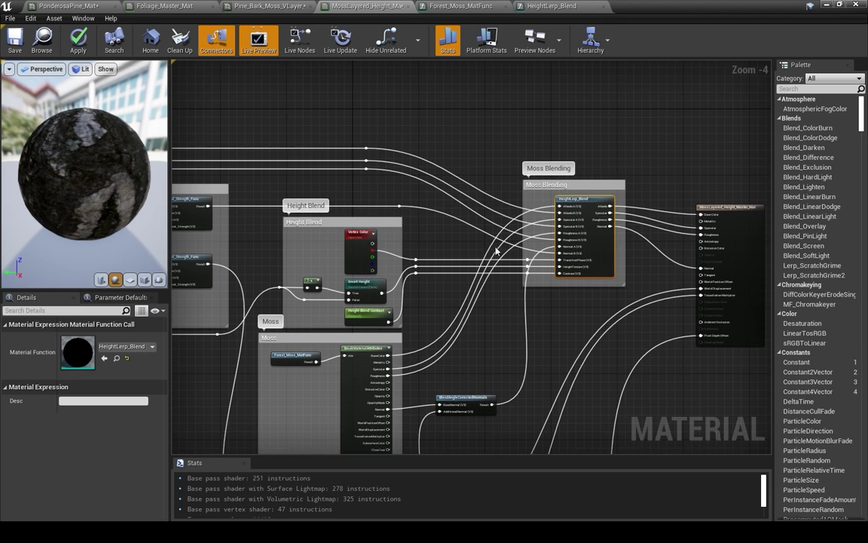
{"action": "right_click_drag", "start_coordinate": [493, 245], "coordinate": [465, 78]}
{"action": "right_click_drag", "start_coordinate": [499, 291], "coordinate": [654, 293]}
{"action": "right_click_drag", "start_coordinate": [357, 246], "coordinate": [380, 271]}
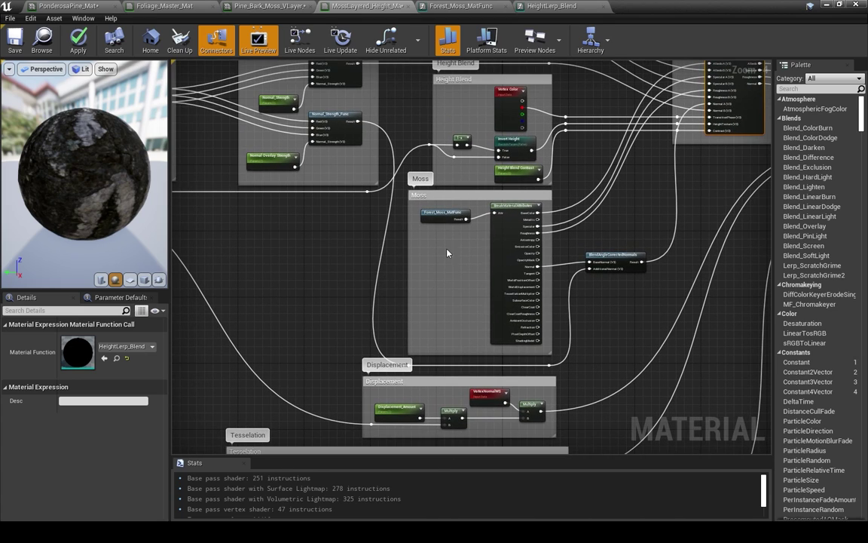
{"action": "left_click", "coordinate": [477, 5]}
{"action": "scroll", "coordinate": [496, 169], "scroll_direction": "down", "scroll_amount": 3}
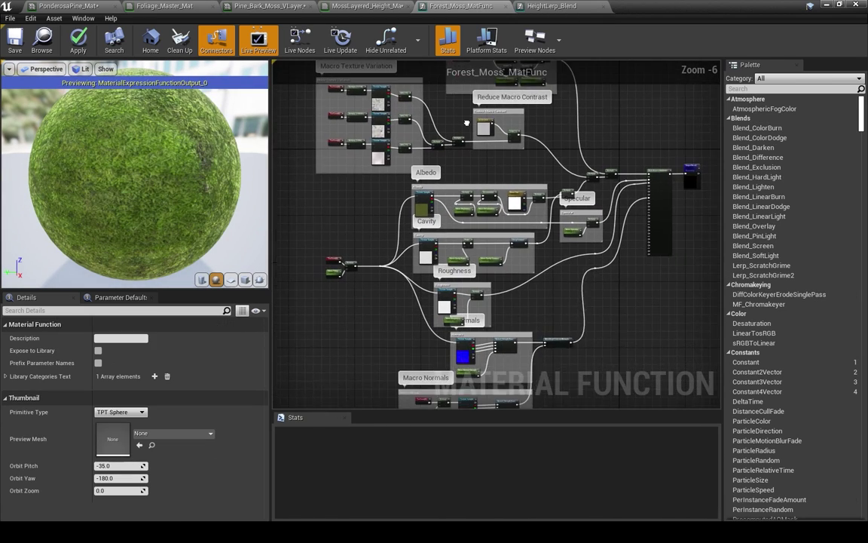
Step: Examine the Macro Texture Variation group and highlight its three texture sample chains
{"action": "right_click_drag", "start_coordinate": [466, 123], "coordinate": [425, 112]}
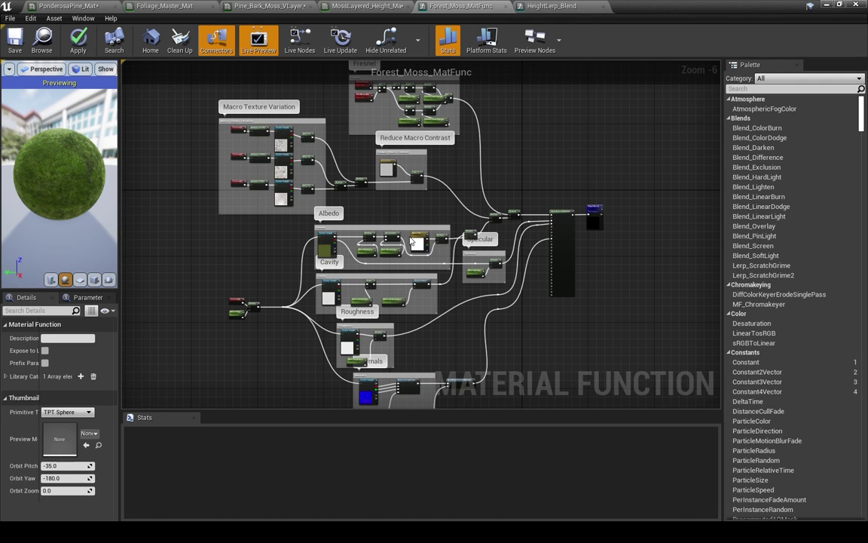
{"action": "right_click_drag", "start_coordinate": [349, 193], "coordinate": [359, 234]}
{"action": "scroll", "coordinate": [359, 234], "scroll_direction": "up", "scroll_amount": 2}
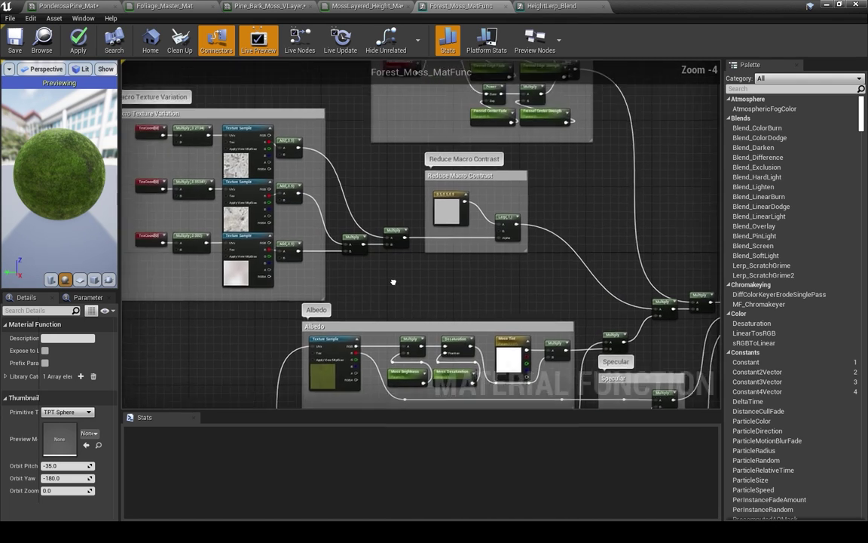
{"action": "right_click_drag", "start_coordinate": [392, 281], "coordinate": [443, 302]}
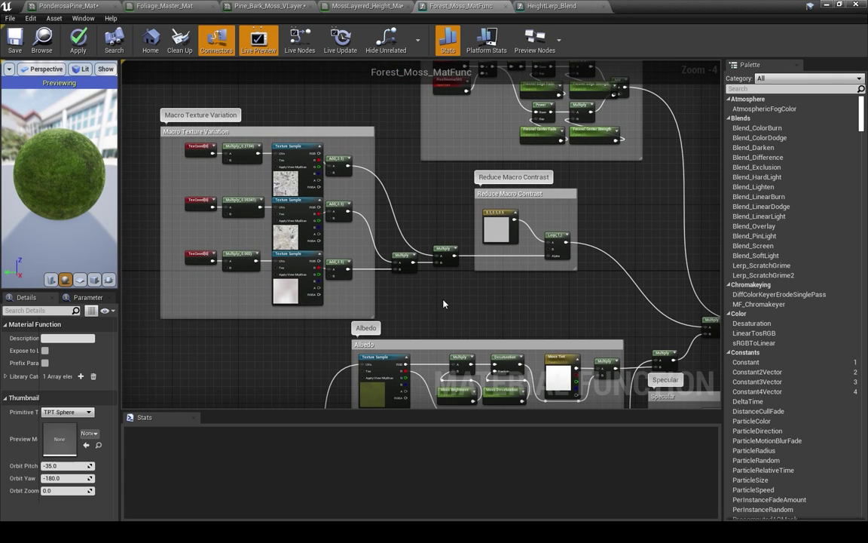
{"action": "left_click_drag", "start_coordinate": [408, 294], "coordinate": [167, 149]}
Step: Examine the Fresnel group up close, covering its edge and center fade and strength parameters
{"action": "right_click_drag", "start_coordinate": [668, 216], "coordinate": [574, 314]}
{"action": "left_click_drag", "start_coordinate": [303, 109], "coordinate": [560, 254]}
{"action": "left_click", "coordinate": [644, 248]}
{"action": "right_click_drag", "start_coordinate": [647, 204], "coordinate": [544, 210]}
{"action": "scroll", "coordinate": [396, 215], "scroll_direction": "up", "scroll_amount": 2}
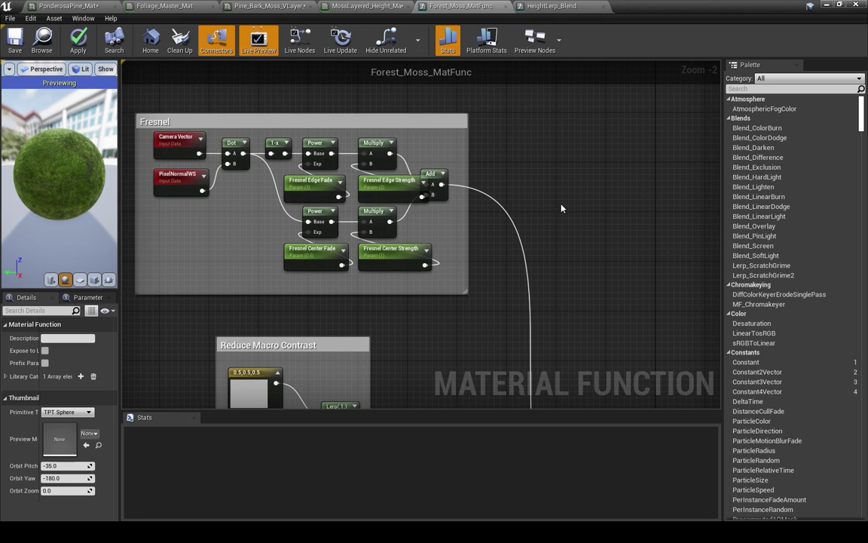
{"action": "right_click_drag", "start_coordinate": [558, 205], "coordinate": [547, 228]}
{"action": "right_click_drag", "start_coordinate": [287, 156], "coordinate": [344, 159]}
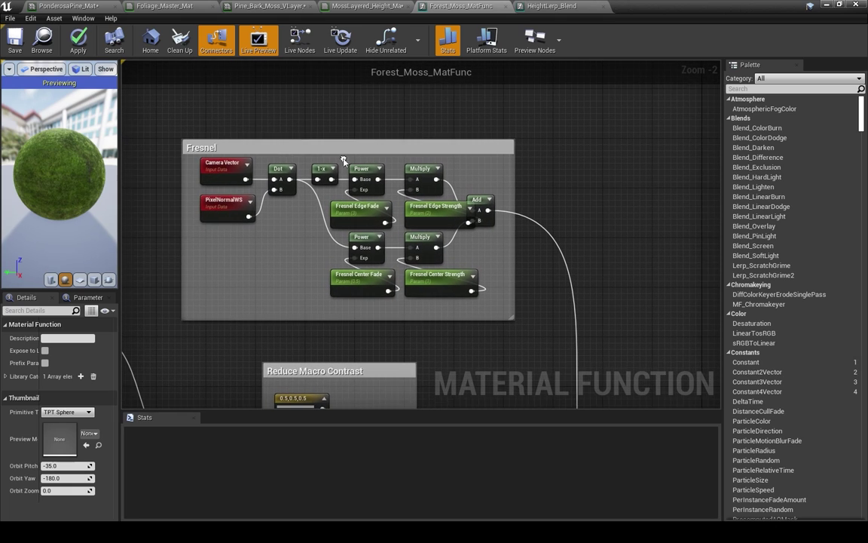
{"action": "right_click_drag", "start_coordinate": [231, 138], "coordinate": [209, 141]}
Step: Search the available material nodes for "fres", close the list without adding one, and highlight the custom Fresnel group's nodes
{"action": "right_click", "coordinate": [589, 169]}
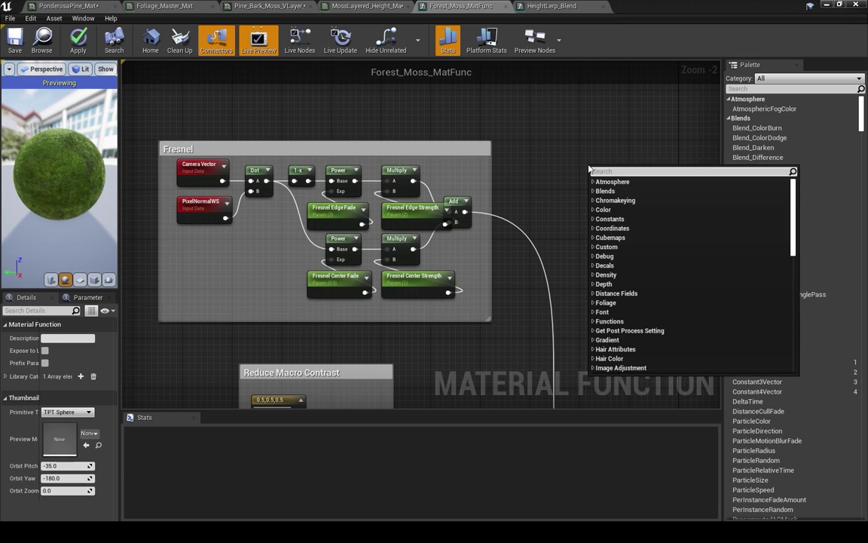
{"action": "type", "text": "fres"}
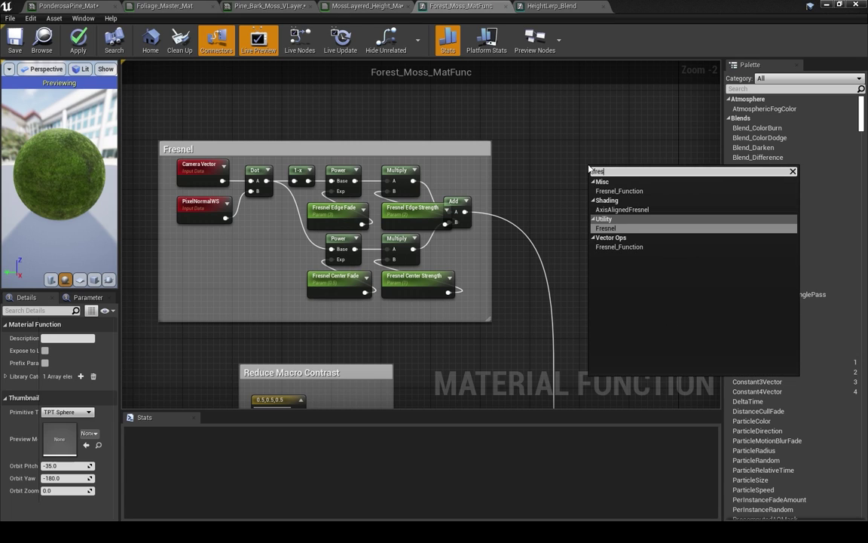
{"action": "right_click_drag", "start_coordinate": [534, 150], "coordinate": [598, 127]}
{"action": "left_click_drag", "start_coordinate": [571, 318], "coordinate": [216, 111]}
{"action": "left_click", "coordinate": [296, 332]}
Step: Examine how the Macro Texture Variation nodes feed into the Reduce Macro Contrast group
{"action": "right_click_drag", "start_coordinate": [297, 331], "coordinate": [530, 322]}
{"action": "right_click_drag", "start_coordinate": [282, 317], "coordinate": [470, 222]}
{"action": "scroll", "coordinate": [348, 284], "scroll_direction": "down", "scroll_amount": 1}
{"action": "scroll", "coordinate": [455, 120], "scroll_direction": "down", "scroll_amount": 1}
{"action": "left_click_drag", "start_coordinate": [626, 337], "coordinate": [172, 162]}
{"action": "left_click", "coordinate": [304, 114]}
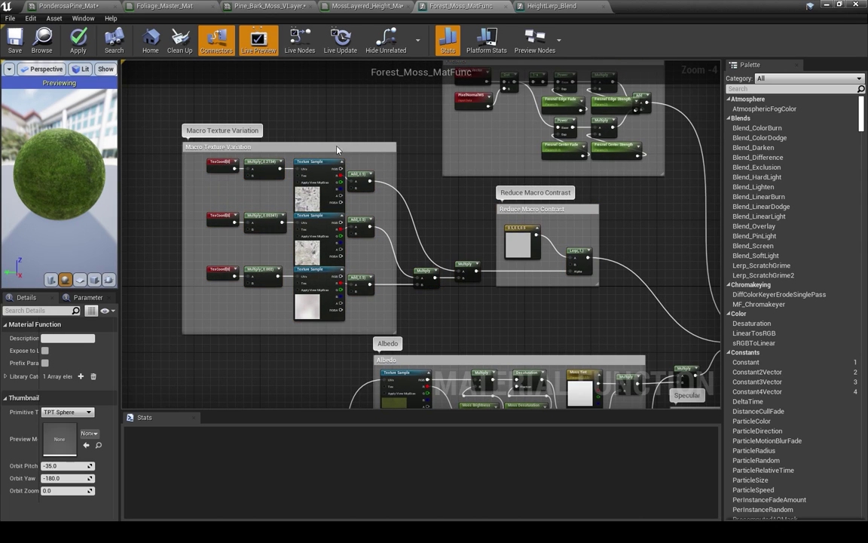
{"action": "right_click_drag", "start_coordinate": [517, 341], "coordinate": [486, 331]}
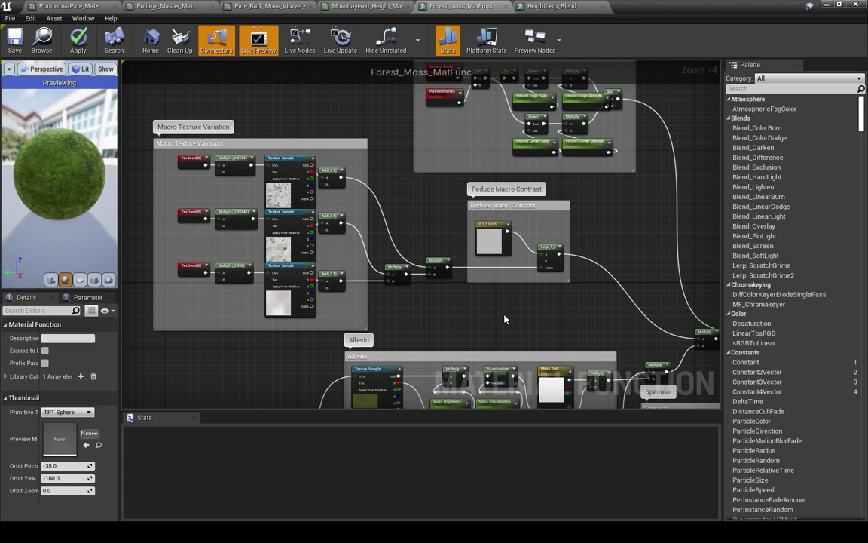
Step: Examine the Albedo group's brightness, desaturation and tint nodes, and highlight the Specular group's nodes
{"action": "right_click_drag", "start_coordinate": [283, 367], "coordinate": [225, 200]}
{"action": "left_click_drag", "start_coordinate": [313, 151], "coordinate": [547, 236]}
{"action": "left_click", "coordinate": [503, 149]}
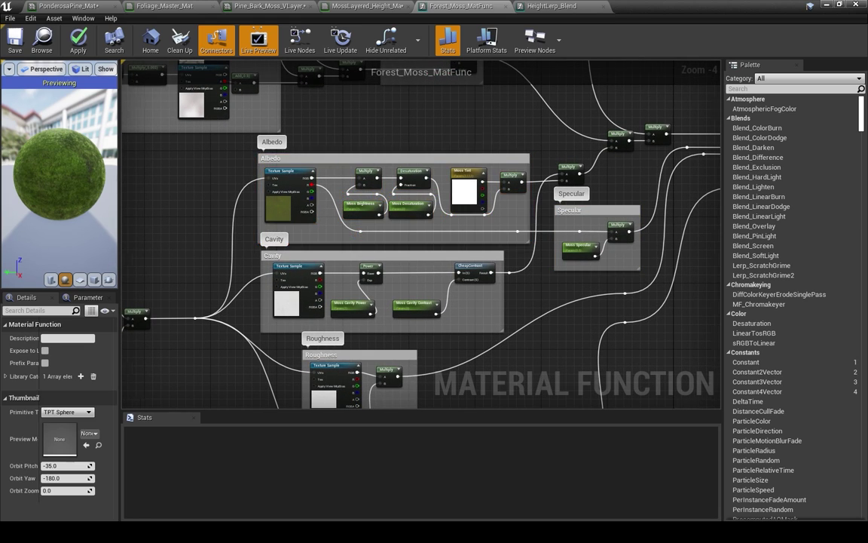
{"action": "right_click_drag", "start_coordinate": [611, 289], "coordinate": [469, 285]}
{"action": "left_click_drag", "start_coordinate": [485, 277], "coordinate": [427, 224]}
{"action": "right_click_drag", "start_coordinate": [414, 280], "coordinate": [469, 261]}
{"action": "left_click", "coordinate": [440, 275]}
Step: Examine the Cavity and Roughness groups, highlighting the nodes of each within the function graph
{"action": "left_click_drag", "start_coordinate": [465, 298], "coordinate": [214, 235]}
{"action": "scroll", "coordinate": [426, 369], "scroll_direction": "down", "scroll_amount": 1}
{"action": "right_click_drag", "start_coordinate": [425, 373], "coordinate": [438, 257]}
{"action": "scroll", "coordinate": [441, 244], "scroll_direction": "down", "scroll_amount": 1}
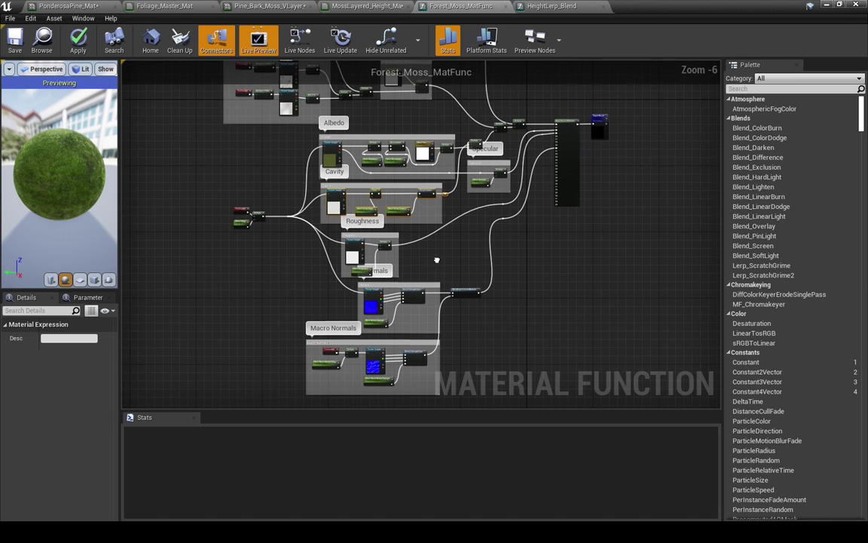
{"action": "left_click", "coordinate": [441, 262]}
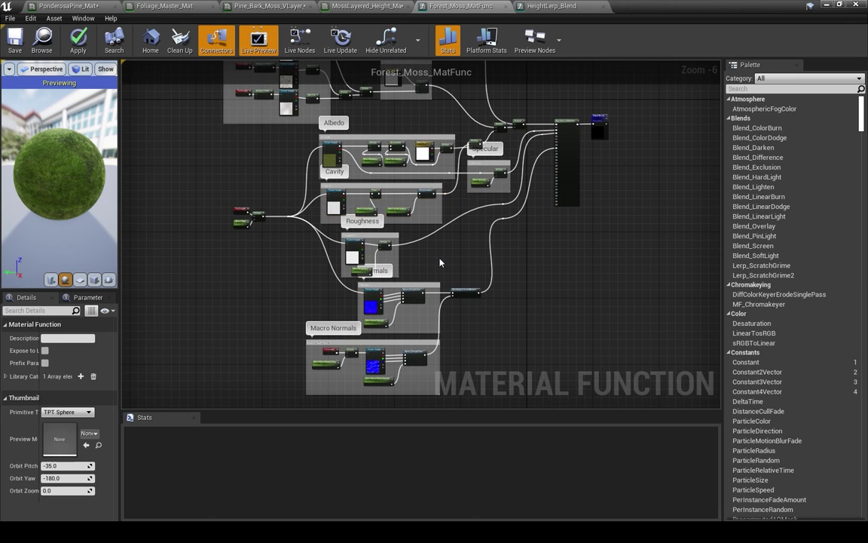
{"action": "right_click_drag", "start_coordinate": [439, 258], "coordinate": [439, 286]}
{"action": "scroll", "coordinate": [444, 259], "scroll_direction": "up", "scroll_amount": 1}
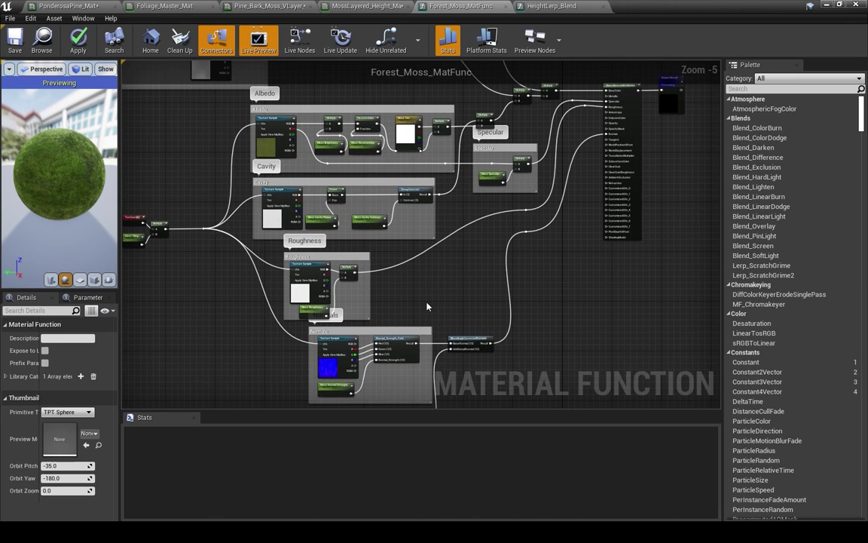
{"action": "left_click_drag", "start_coordinate": [427, 304], "coordinate": [268, 269]}
{"action": "left_click", "coordinate": [445, 272]}
Step: Examine the Macro Normals and Normals groups and select the BlendAngleCorrectedNormals node that combines them
{"action": "scroll", "coordinate": [489, 276], "scroll_direction": "up", "scroll_amount": 1}
{"action": "right_click_drag", "start_coordinate": [475, 401], "coordinate": [525, 257]}
{"action": "left_click_drag", "start_coordinate": [177, 251], "coordinate": [507, 376]}
{"action": "right_click_drag", "start_coordinate": [544, 248], "coordinate": [518, 295]}
{"action": "scroll", "coordinate": [516, 259], "scroll_direction": "up", "scroll_amount": 1}
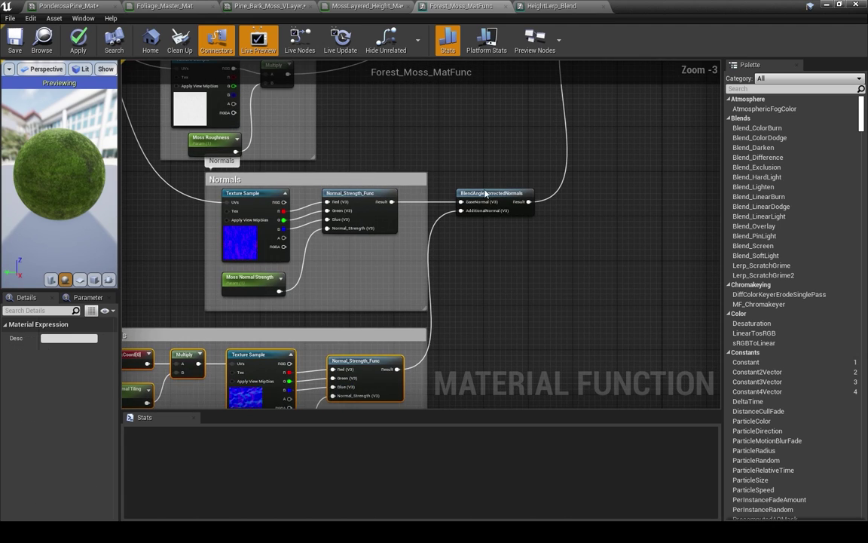
{"action": "left_click", "coordinate": [488, 202]}
{"action": "right_click_drag", "start_coordinate": [490, 204], "coordinate": [518, 275]}
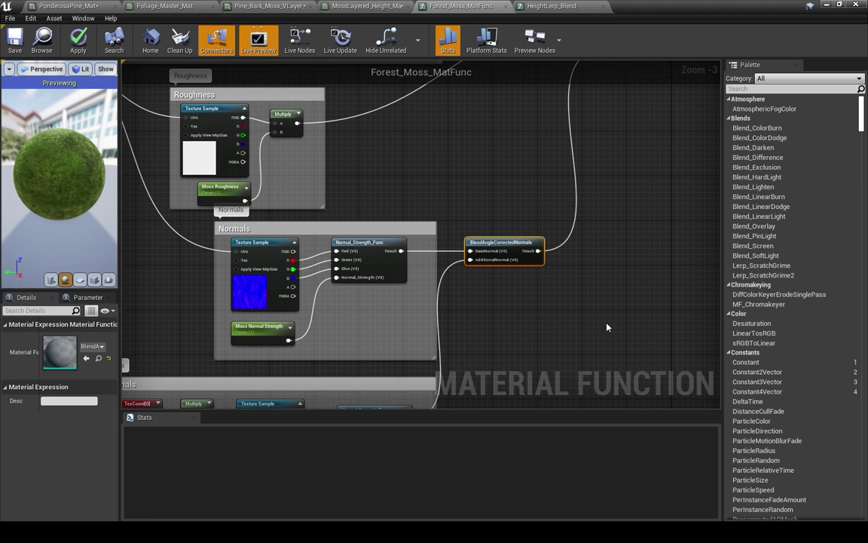
Step: Follow the group outputs to the MakeMaterialAttributes node and the function's Output Result
{"action": "right_click_drag", "start_coordinate": [578, 316], "coordinate": [513, 316]}
{"action": "scroll", "coordinate": [434, 212], "scroll_direction": "down", "scroll_amount": 1}
{"action": "right_click_drag", "start_coordinate": [435, 212], "coordinate": [431, 241]}
{"action": "right_click_drag", "start_coordinate": [459, 309], "coordinate": [389, 386]}
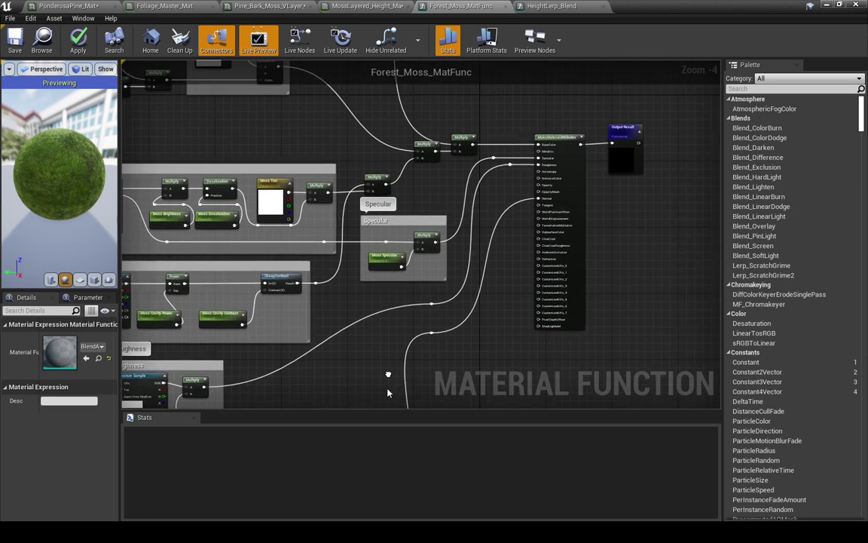